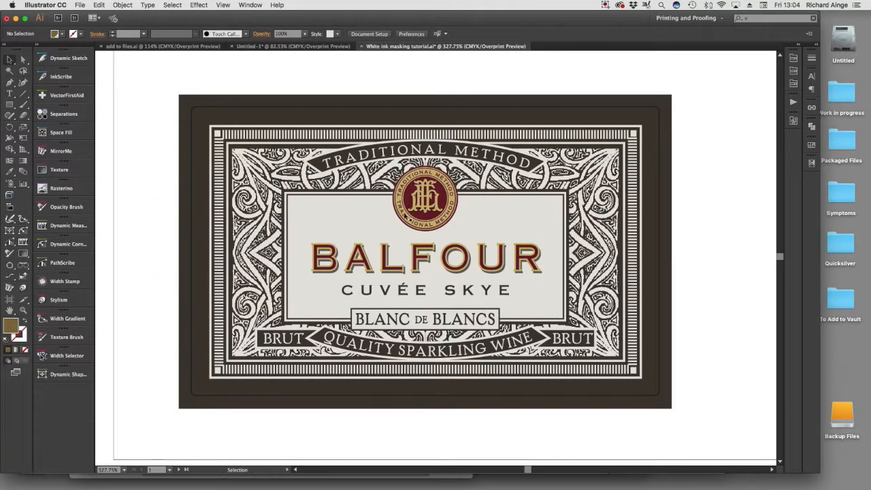
Examine the front and back Balfour label artwork up close, including the artboard holding both labels.
left_click_drag(261, 143, 618, 314)
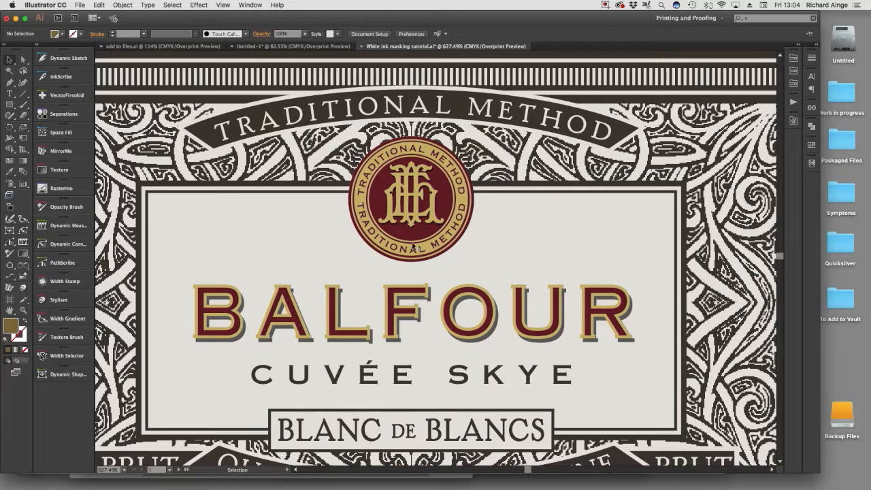
left_click(468, 313, "alt+super")
left_click(431, 331, "alt+super")
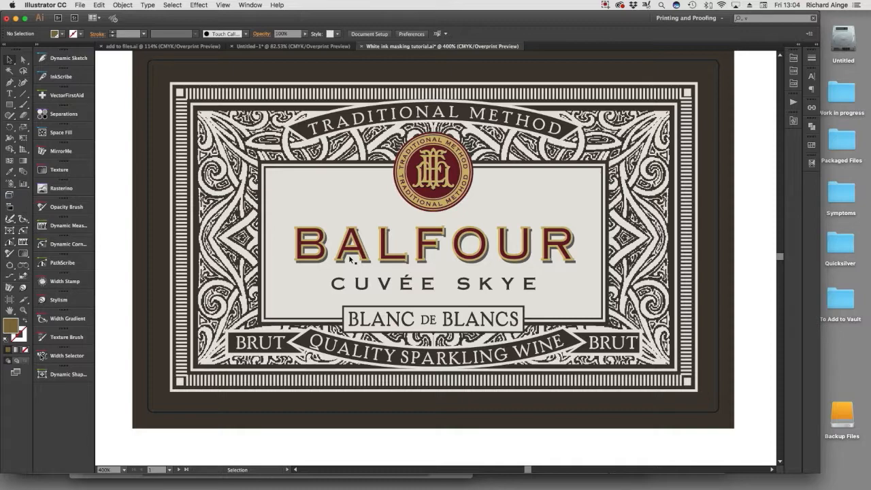
key("space")
left_click_drag(638, 278, 223, 266)
left_click_drag(605, 297, 298, 304)
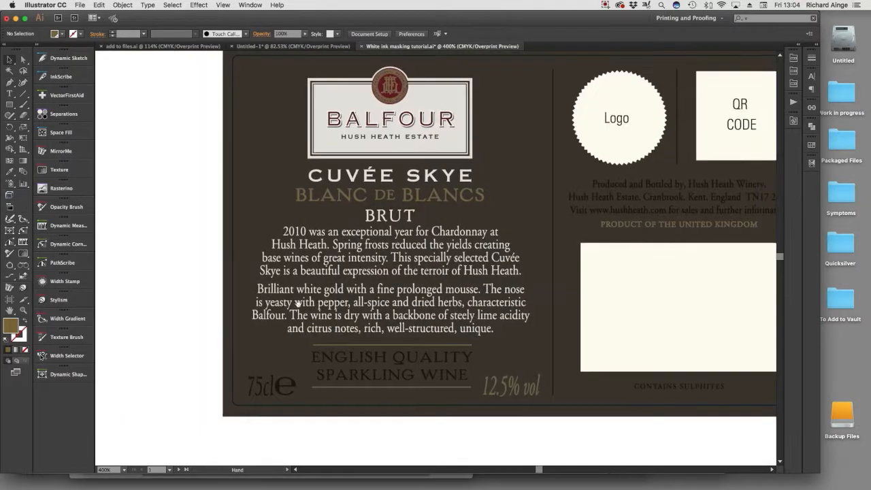
left_click_drag(446, 300, 327, 316)
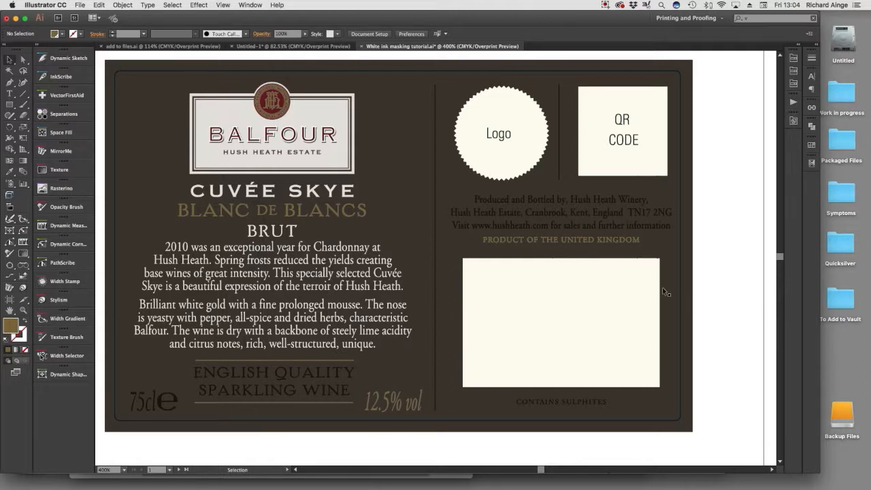
left_click(388, 298, "alt")
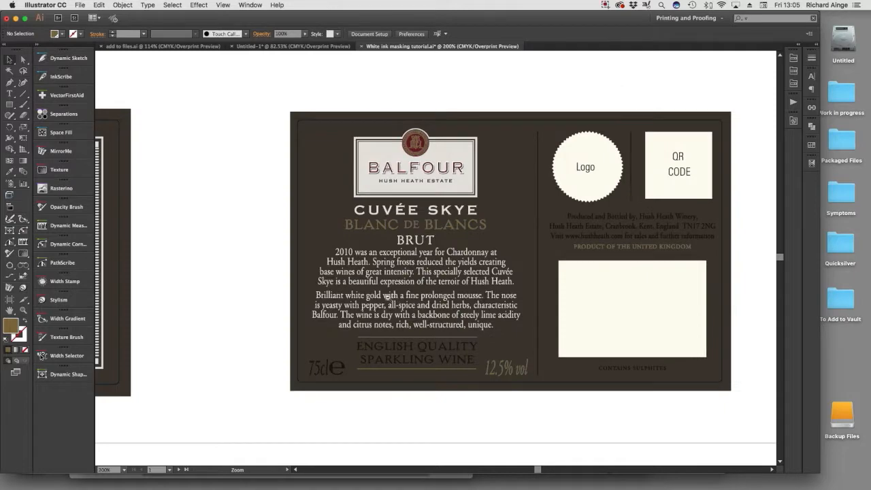
left_click(388, 298, "alt")
left_click(389, 299, "alt")
left_click_drag(389, 297, 425, 373)
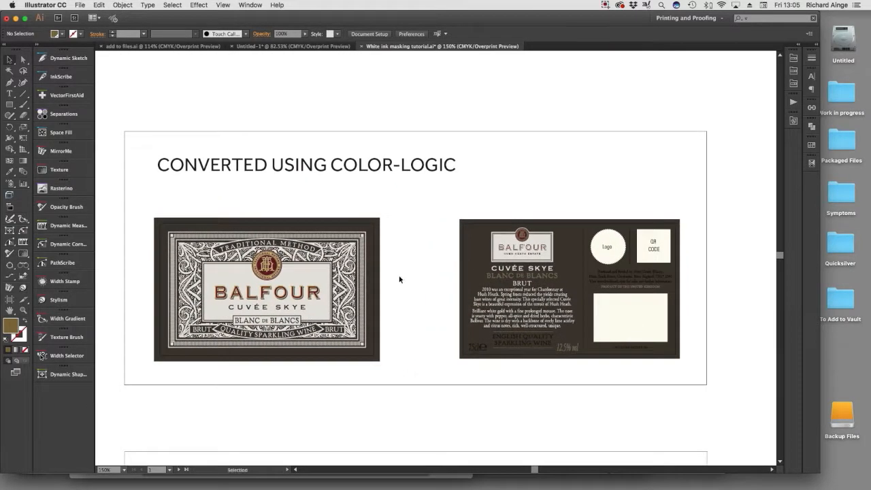
Open the COLOR-LOGIC Metallic Silver graphic style library and browse its styles.
left_click(251, 5)
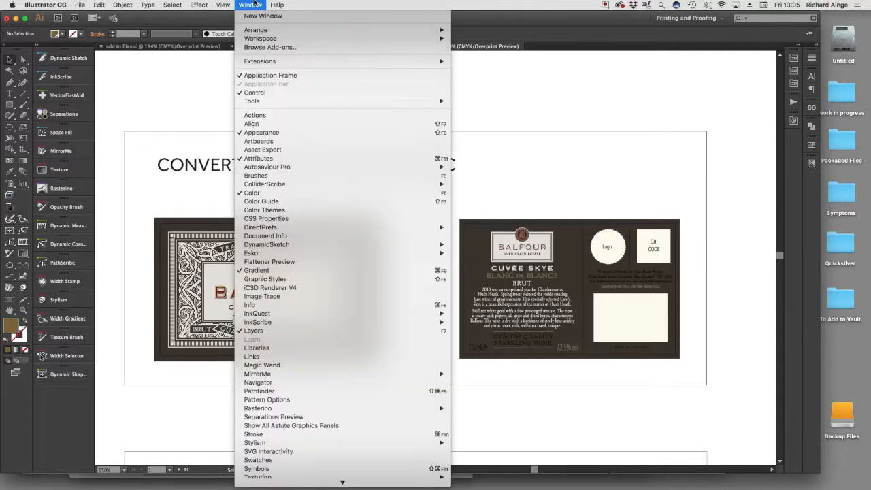
mouse_move(342, 483)
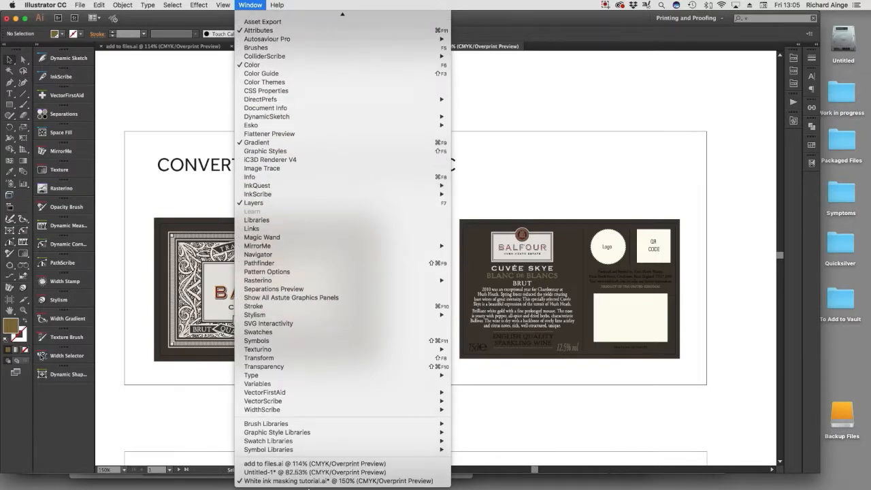
mouse_move(278, 439)
left_click(515, 398)
scroll(715, 311, "down", 15)
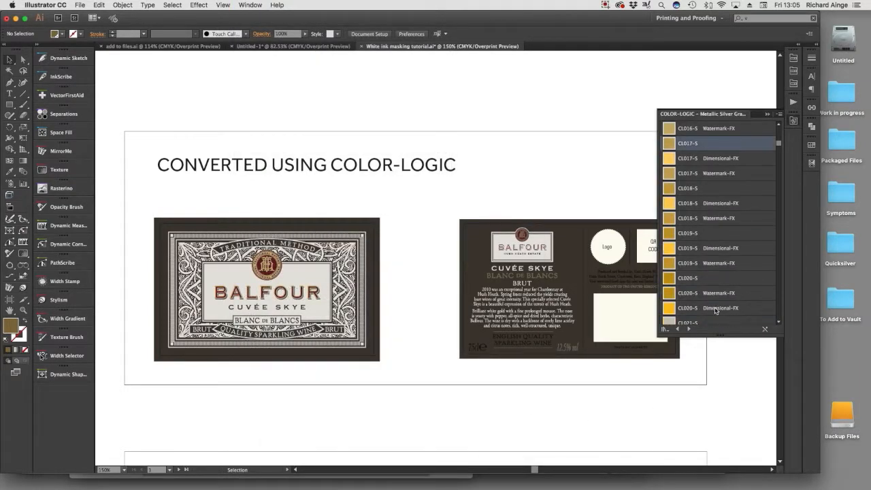
scroll(715, 311, "up", 15)
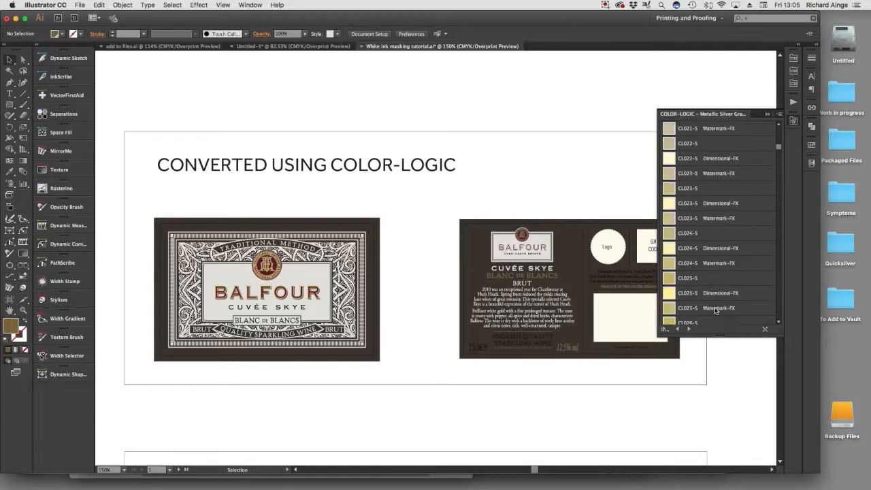
Select the letters of the first word, BLANC, in the back label's BLANC DE BLANCS line.
key("space")
left_click_drag(541, 283, 402, 272)
key("super+space")
left_click_drag(304, 195, 564, 363)
left_click_drag(176, 179, 416, 257)
key("space")
left_click_drag(497, 292, 358, 256)
left_click(331, 241)
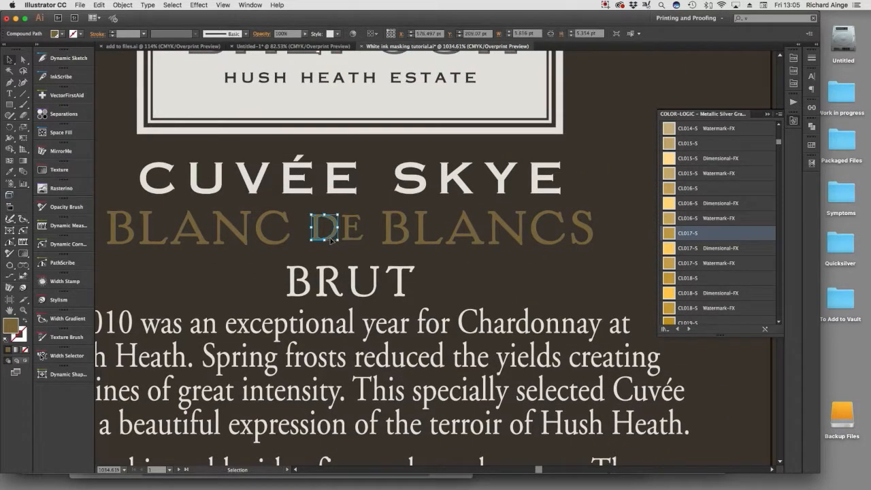
key("space")
left_click_drag(258, 272, 341, 267)
left_click(208, 240)
left_click(236, 242, "shift")
left_click(282, 234, "shift")
left_click(320, 233, "shift")
left_click(354, 235, "shift")
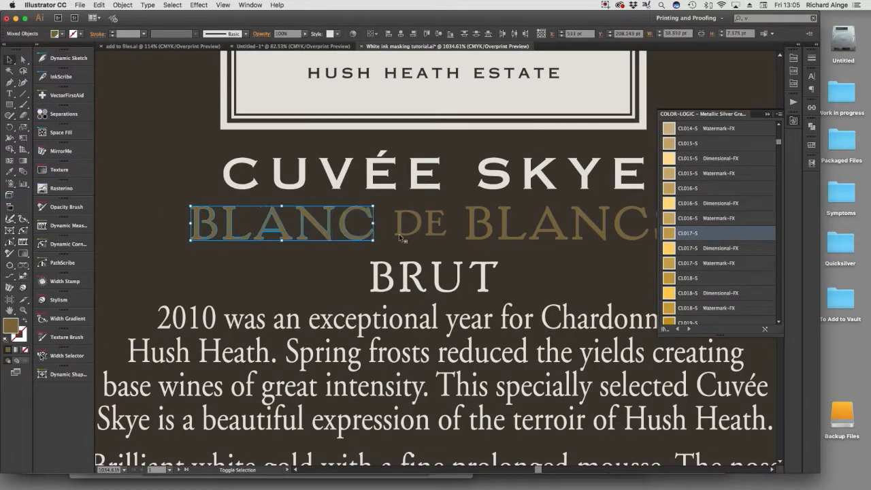
Add the letters of DE BLANCS to the selection so the whole line is selected.
left_click(404, 235, "shift")
left_click(436, 237, "shift")
left_click(477, 238, "shift")
left_click(515, 240, "shift")
left_click(548, 237, "shift")
left_click(579, 240, "shift")
left_click_drag(632, 247, 464, 241)
left_click(465, 241, "shift")
left_click(497, 245, "shift")
left_click(356, 275, "alt+super")
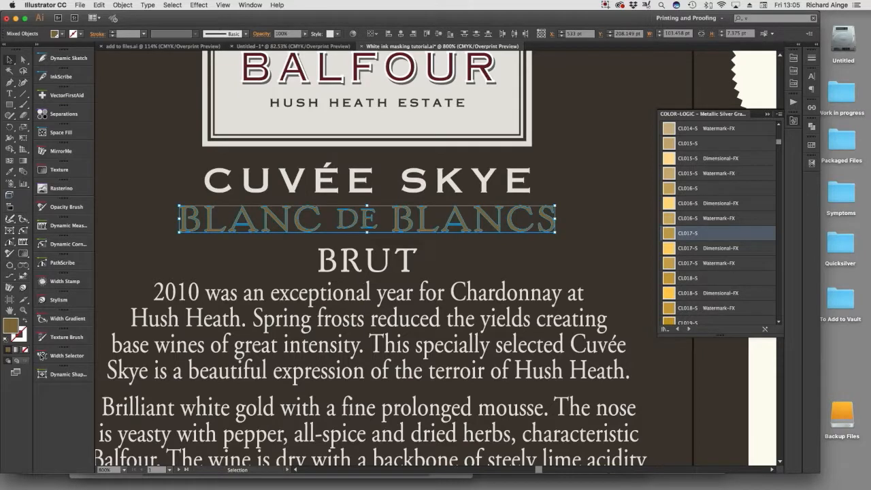
Check the appearance attributes of the BLANC DE BLANCS lettering and apply the CL017-S graphic style to it.
key("shift+F6")
left_click_drag(109, 260, 577, 62)
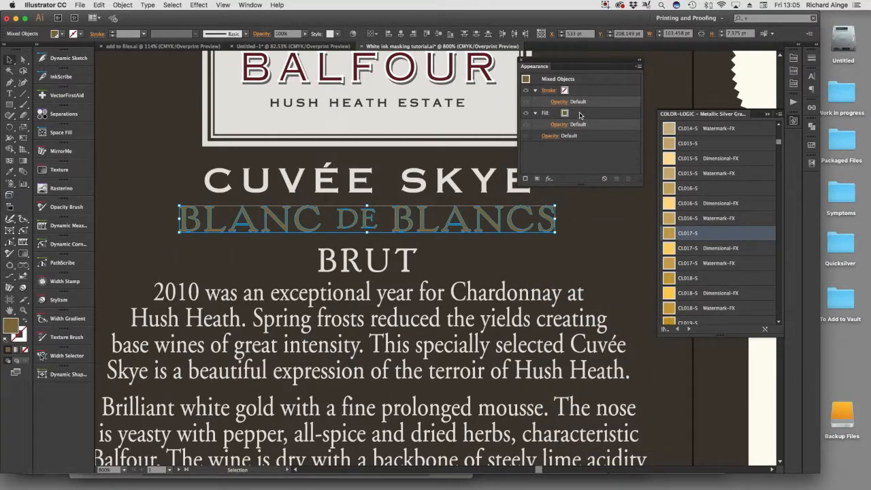
left_click_drag(542, 59, 60, 92)
key("shift+F6")
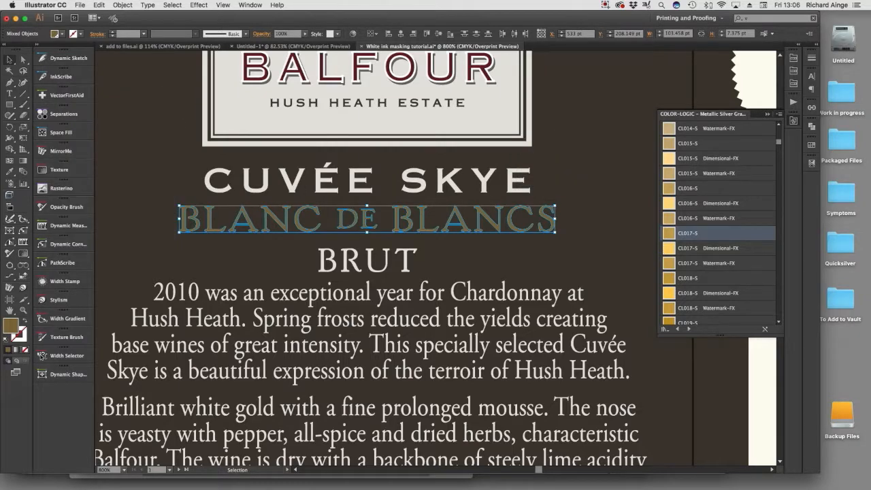
left_click(671, 234)
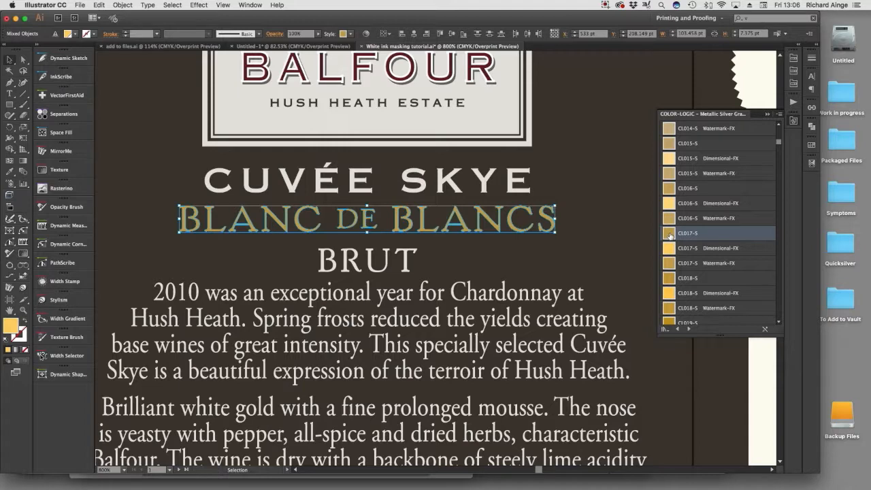
Compare the BLANC DE BLANCS lettering with Overprint Preview switched off and on again.
left_click(219, 5)
left_click(260, 48)
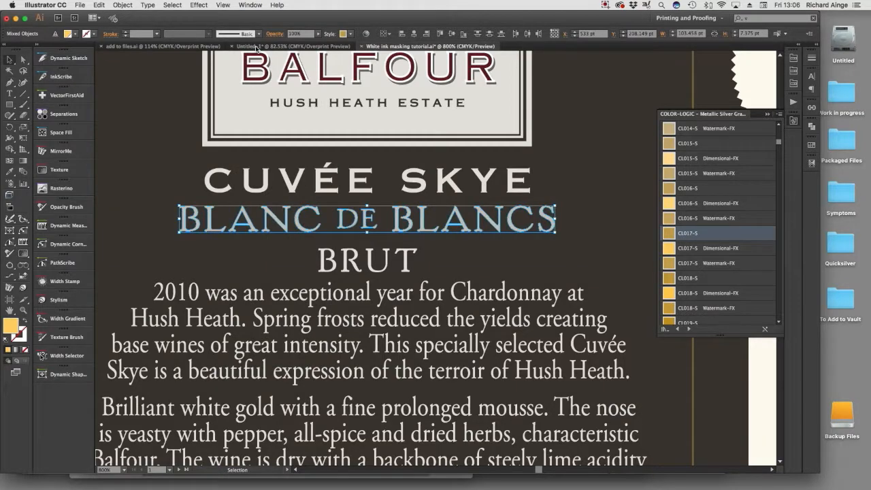
left_click(202, 4)
mouse_move(224, 5)
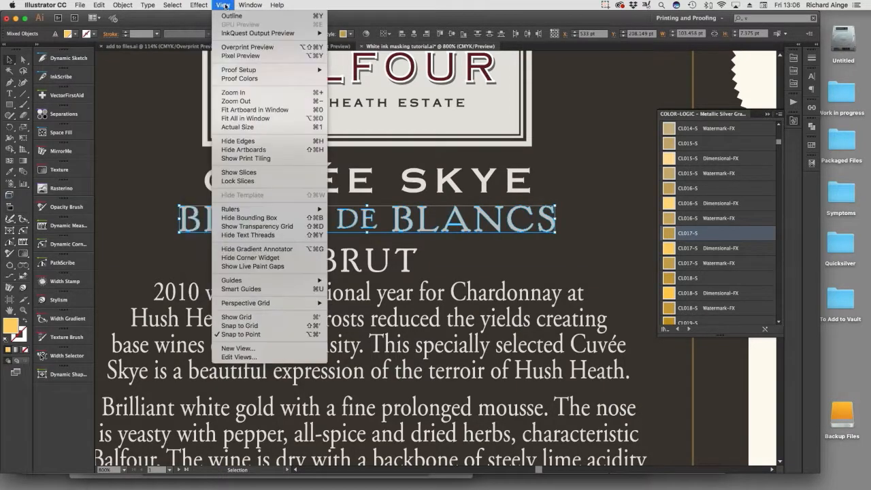
left_click(233, 48)
Group the BLANC DE BLANCS letters, deselect them, and reselect the line as one object.
key("a")
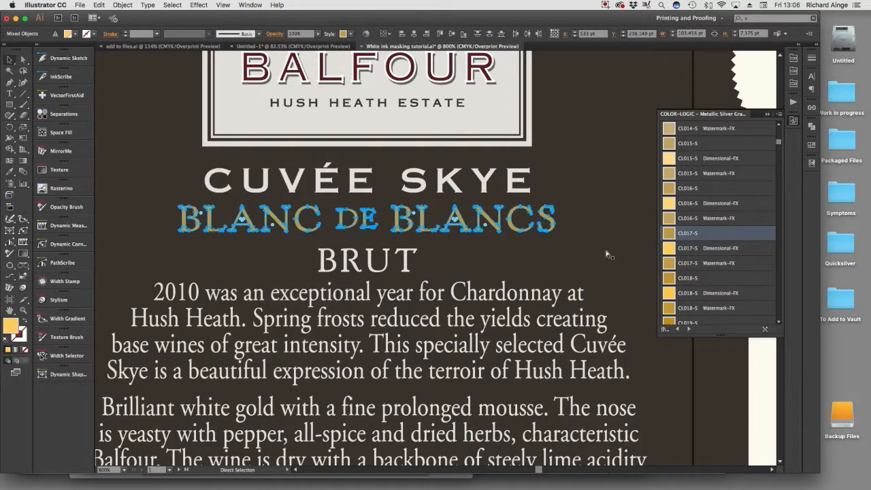
key("v")
left_click(764, 369)
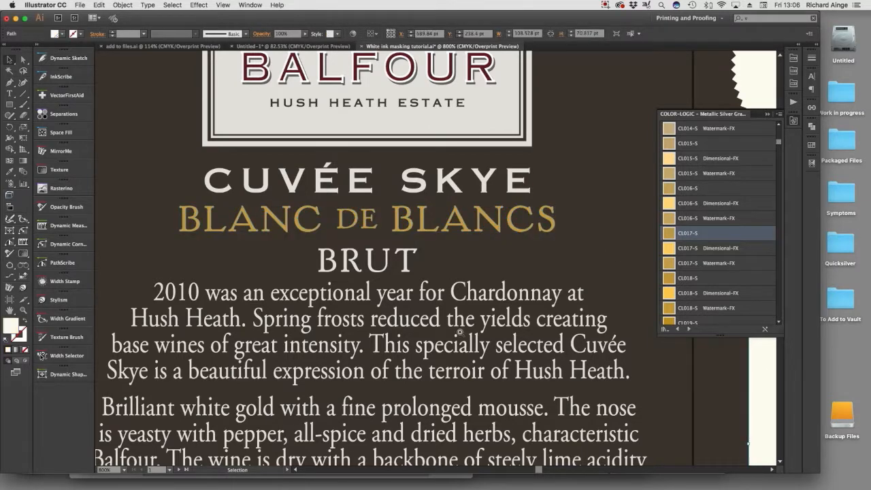
left_click(429, 233)
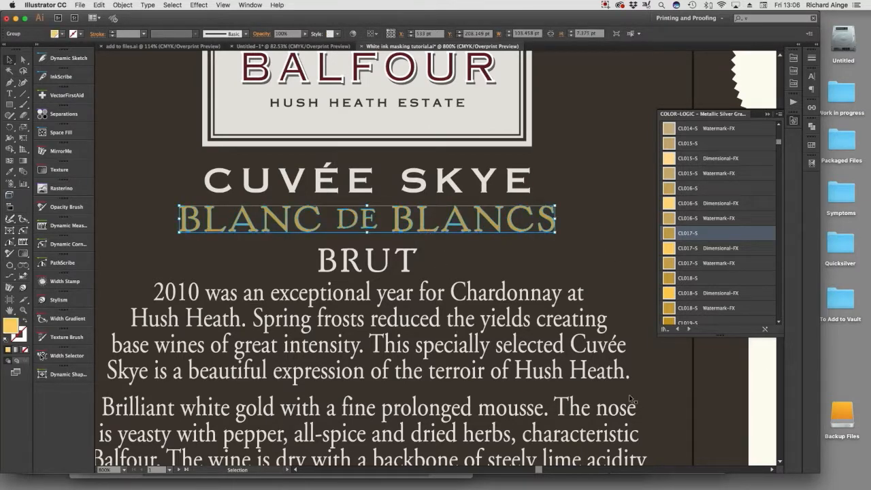
Ungroup the BLANC DE BLANCS lettering and try the CL038-S graphic style on it.
left_click(765, 410)
left_click(446, 231)
key("super+shift+g")
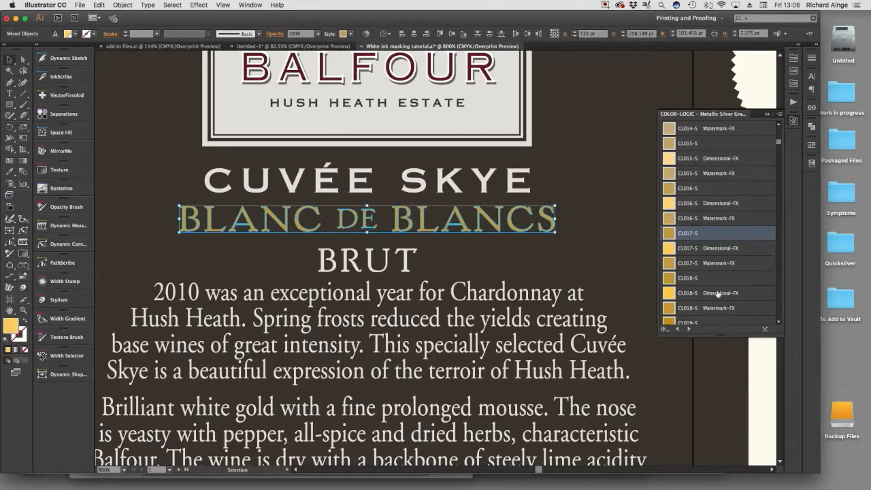
scroll(706, 298, "down", 10)
scroll(706, 297, "down", 4)
left_click(674, 293)
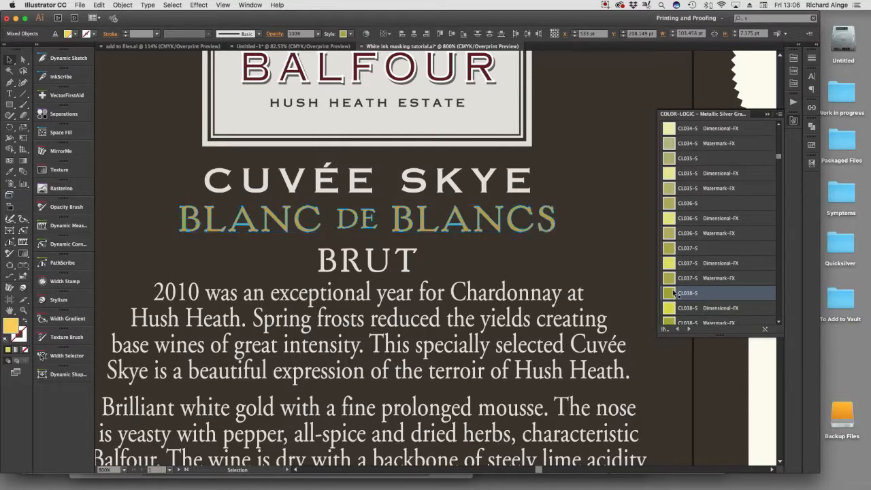
key("super+g")
left_click(755, 410)
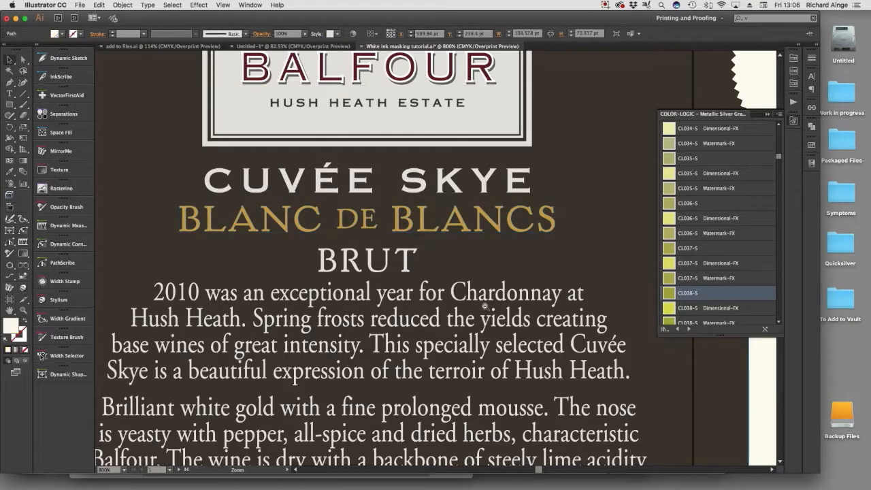
Select only the two horizontal rules above and below ENGLISH QUALITY SPARKLING WINE on the back label.
left_click(485, 306, "alt+super")
left_click_drag(439, 297, 455, 213)
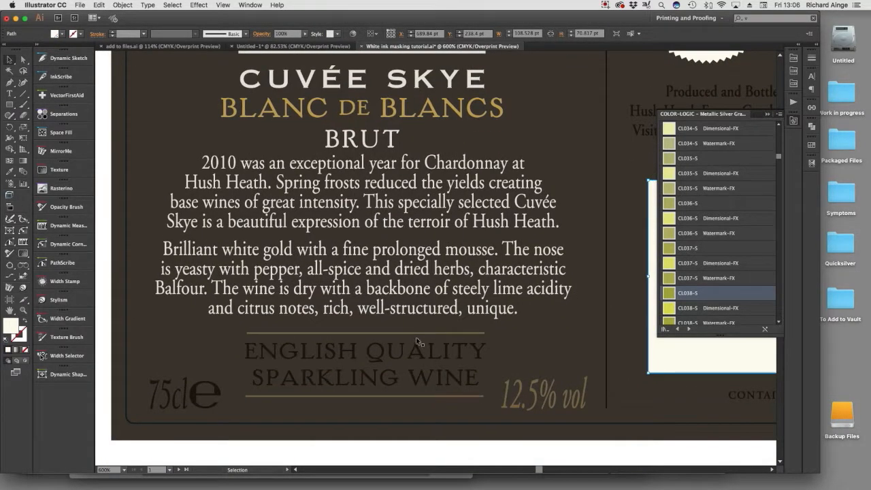
left_click(363, 348)
left_click(23, 60)
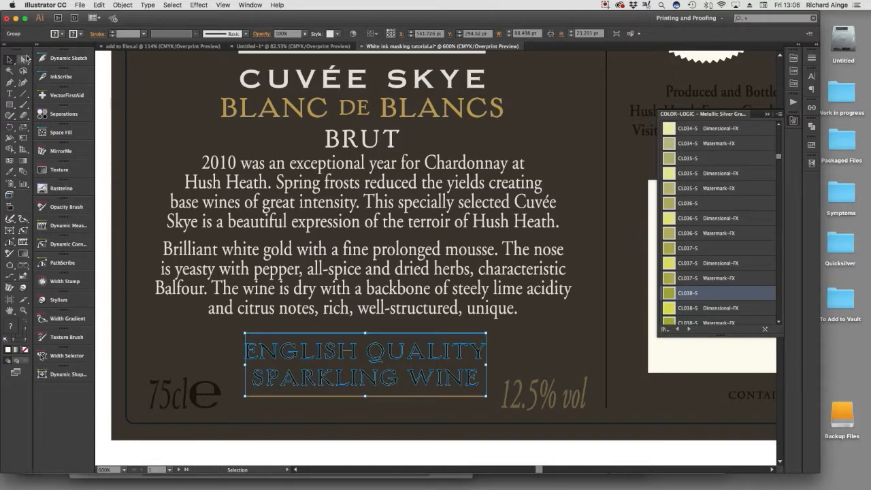
left_click(158, 459)
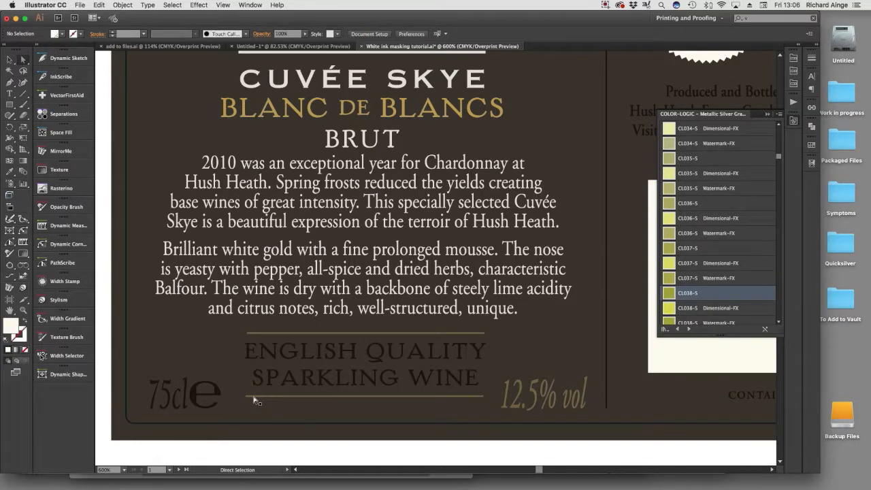
left_click(251, 397)
left_click(294, 334, "shift")
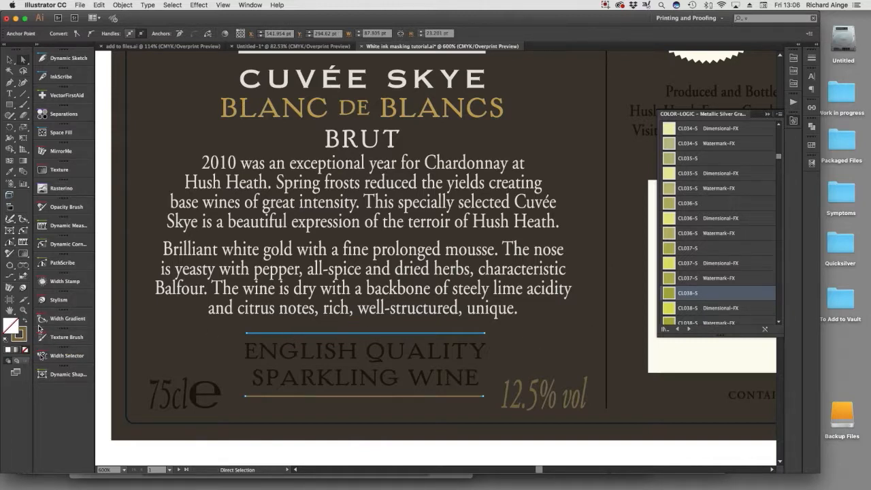
Show the appearance attributes of the two rules and make their stroke the active attribute.
key("shift+F6")
left_click_drag(189, 194, 568, 84)
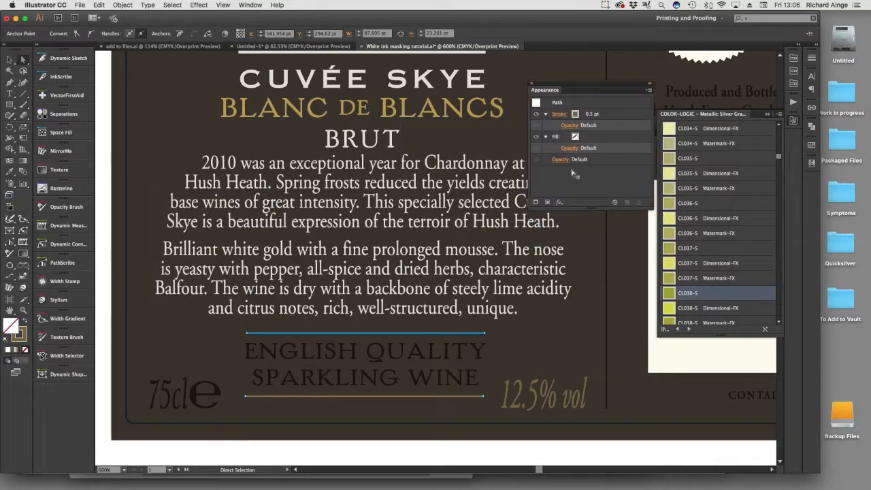
left_click(611, 118)
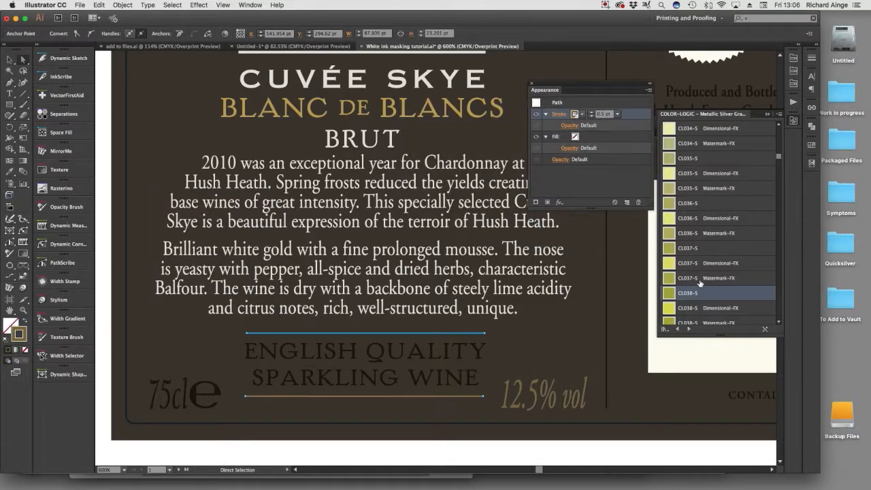
Load the COLOR-LOGIC - Metallic Silver Swatches library and set the two rules' stroke to CL017-S.
scroll(695, 278, "up", 15)
scroll(700, 283, "up", 1)
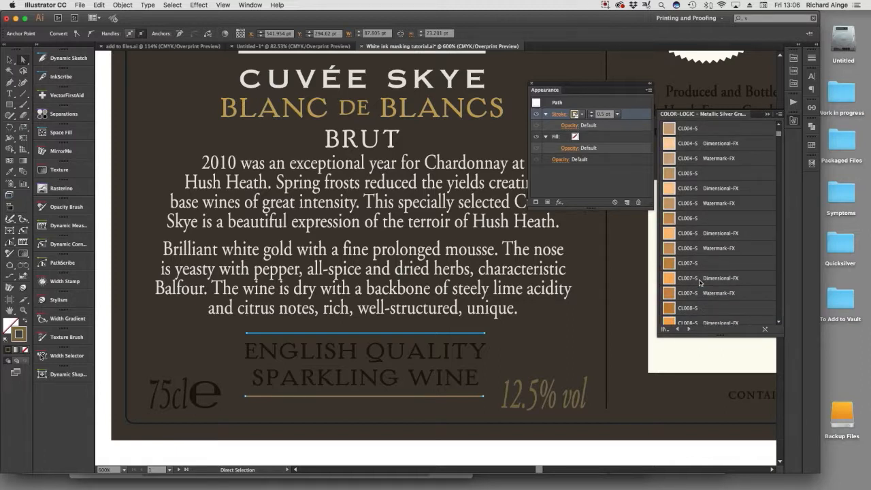
left_click(250, 4)
scroll(302, 408, "down", 10)
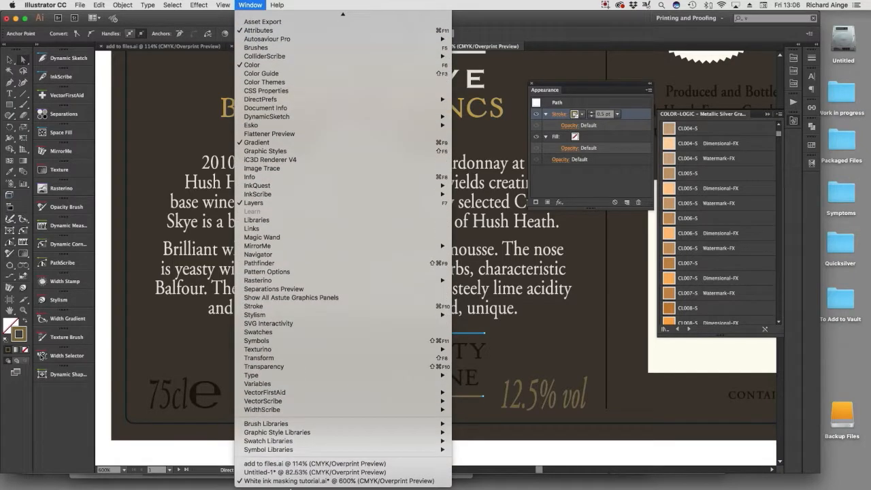
mouse_move(299, 444)
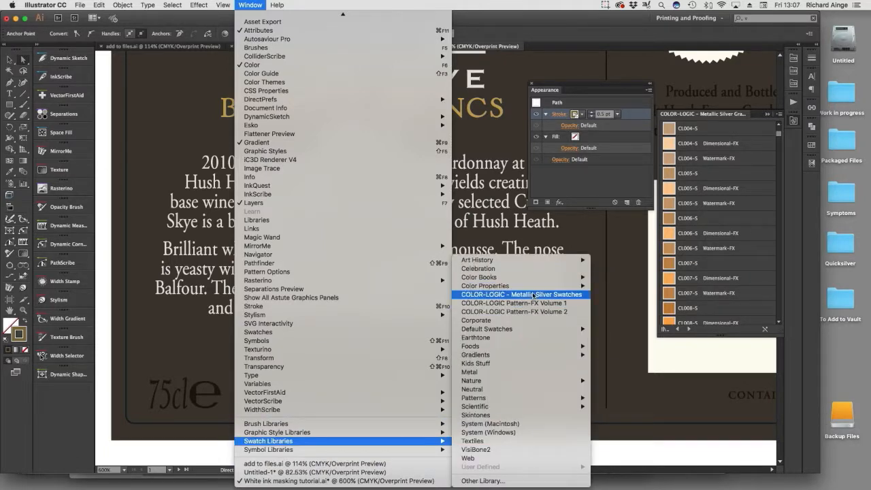
left_click(535, 294)
scroll(697, 179, "down", 9)
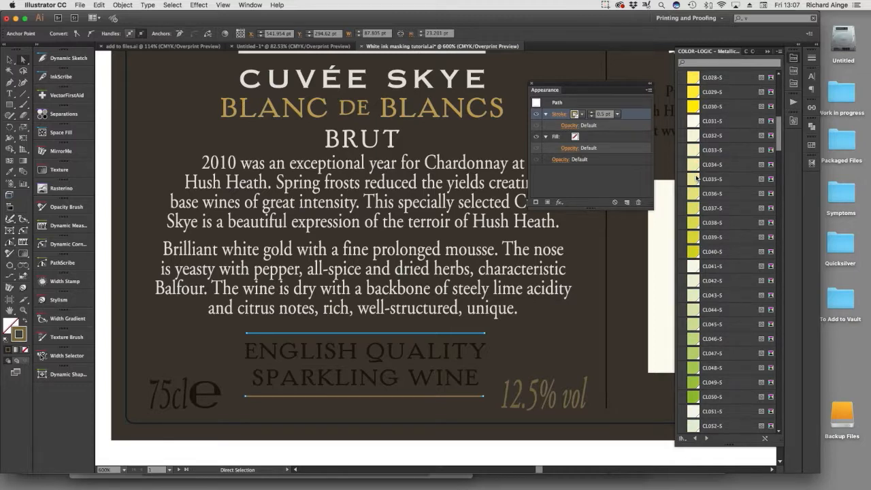
scroll(697, 178, "up", 8)
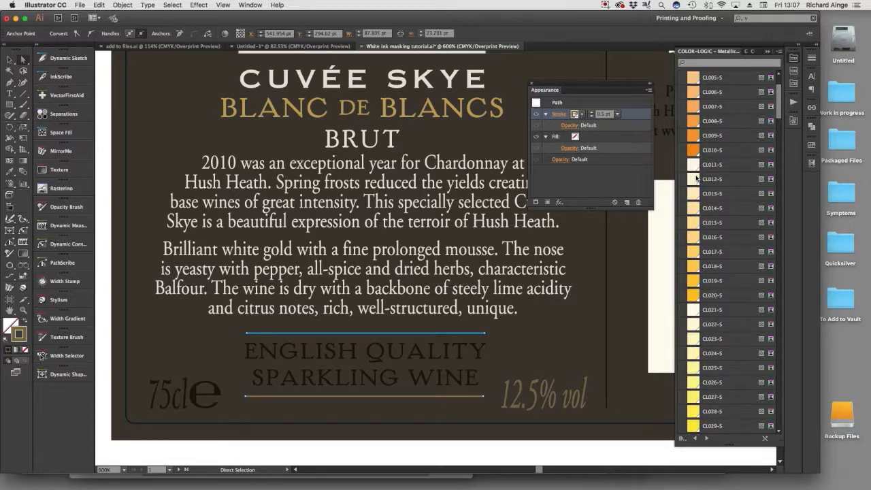
left_click(700, 252)
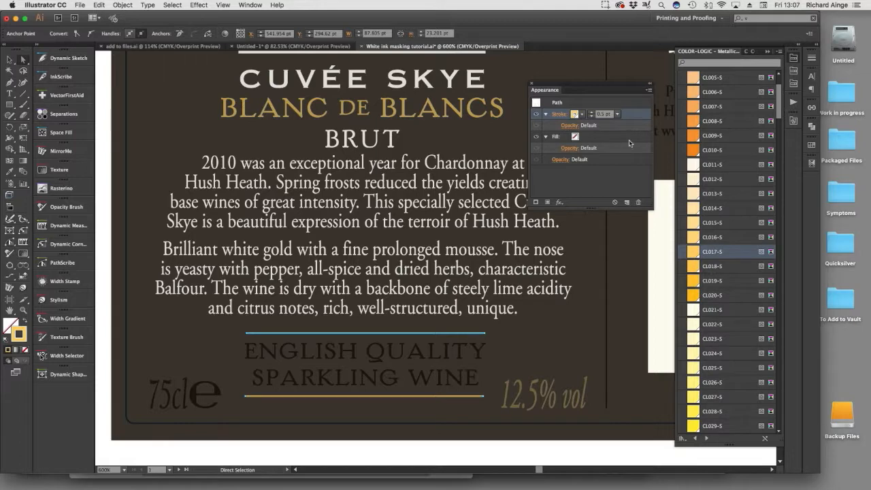
Add a second stroke to the two rules in CL 4713 SILVER, set it to overprint, and deselect.
left_click(627, 204)
scroll(691, 167, "up", 3)
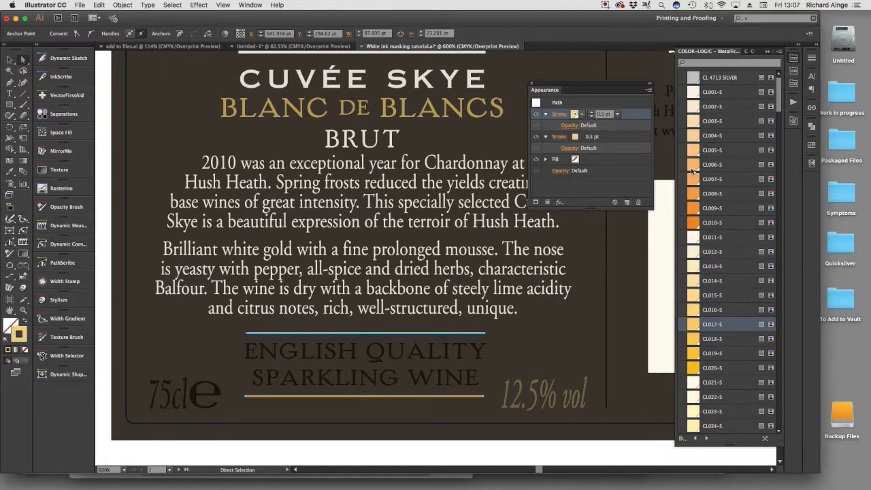
left_click(720, 77)
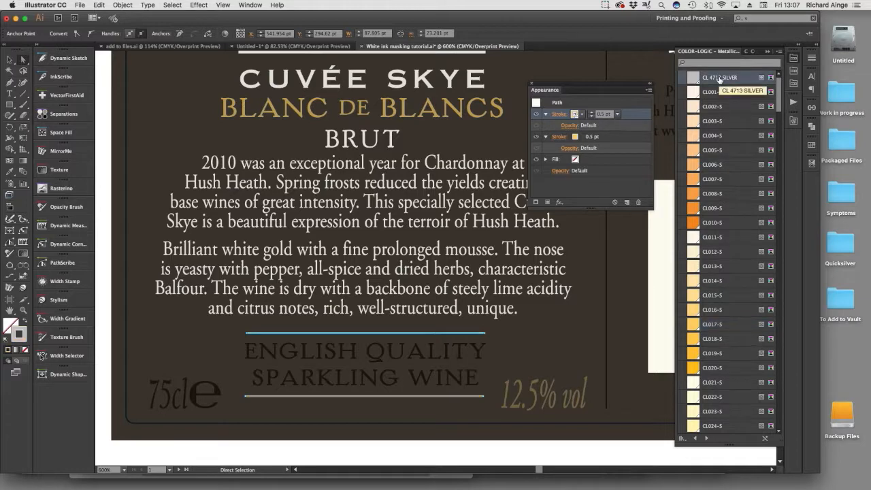
key("super+F11")
left_click_drag(452, 189, 569, 223)
left_click(555, 249)
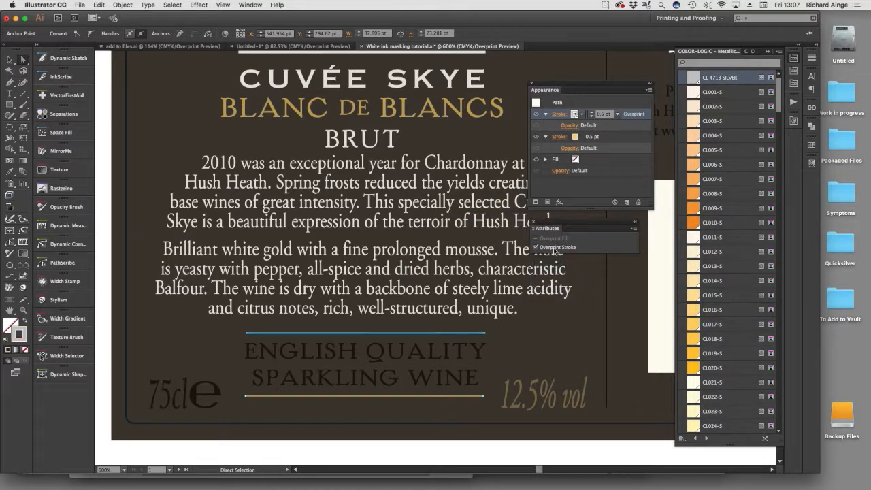
left_click(511, 444)
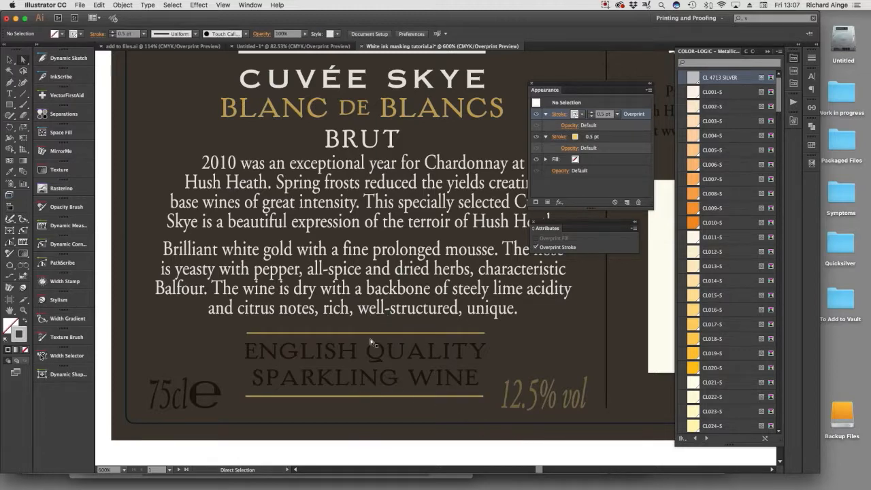
Select the individual letter paths of 12.5% vol and close both COLOR-LOGIC Pattern-FX libraries.
key("v")
left_click(531, 406)
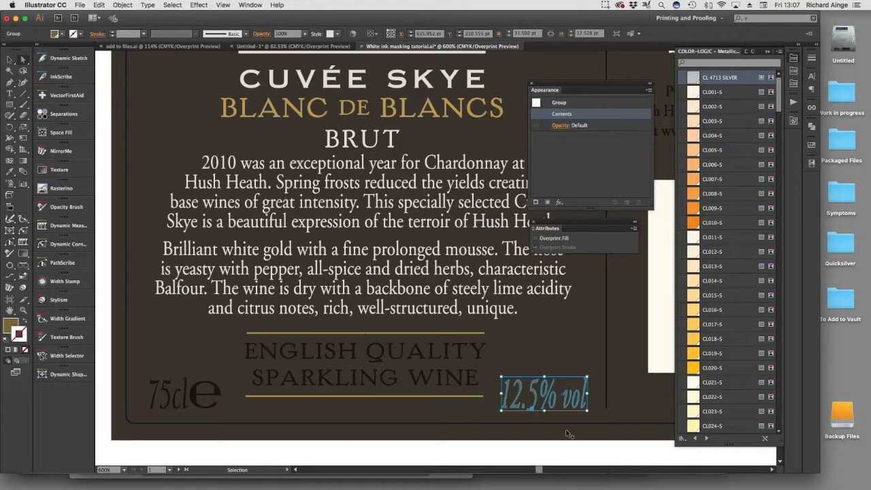
key("a")
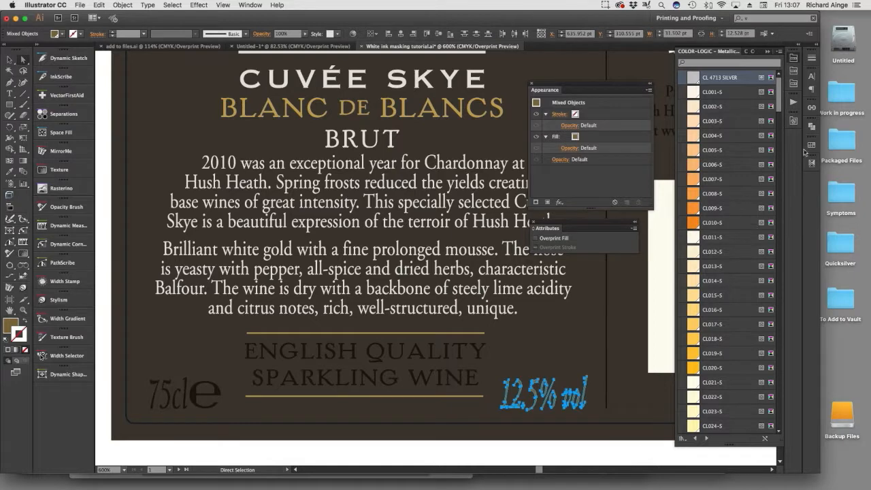
left_click(747, 52)
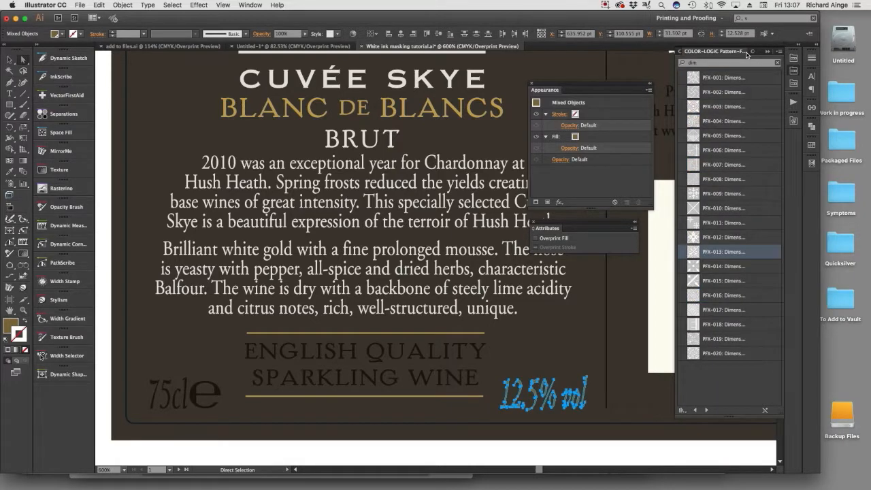
left_click_drag(703, 55, 319, 66)
left_click(301, 61)
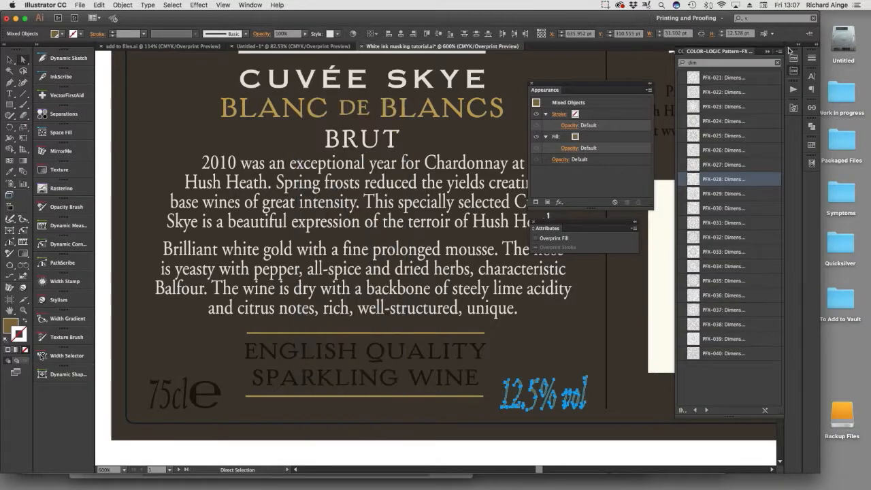
left_click_drag(726, 57, 308, 45)
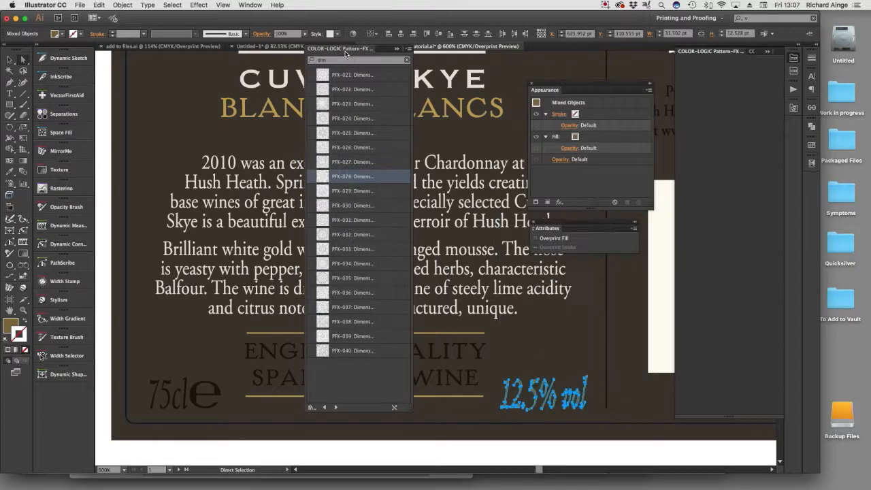
left_click(307, 47)
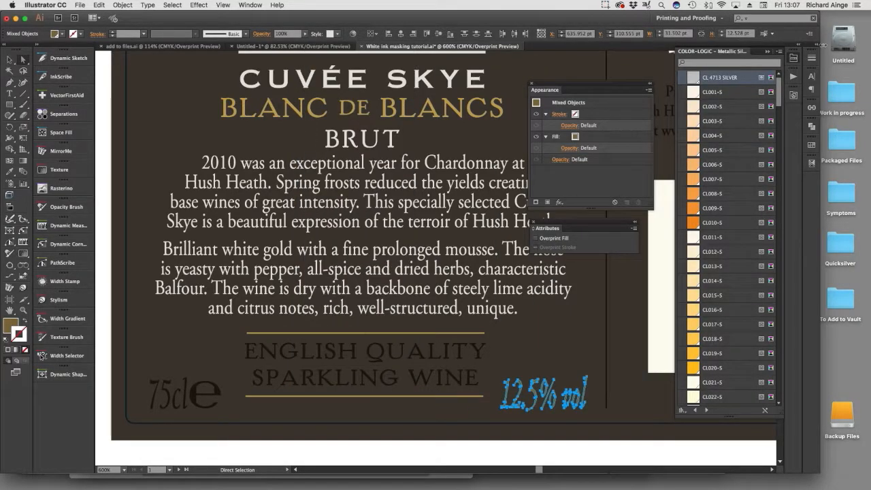
Apply the CL017-S graphic style to the 12.5% vol lettering, group it and deselect.
left_click(794, 95)
scroll(710, 237, "down", 3)
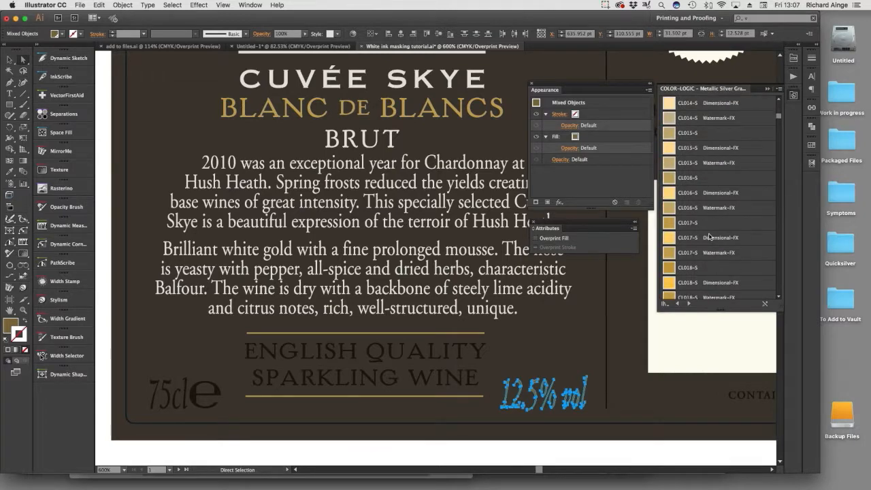
left_click(669, 223)
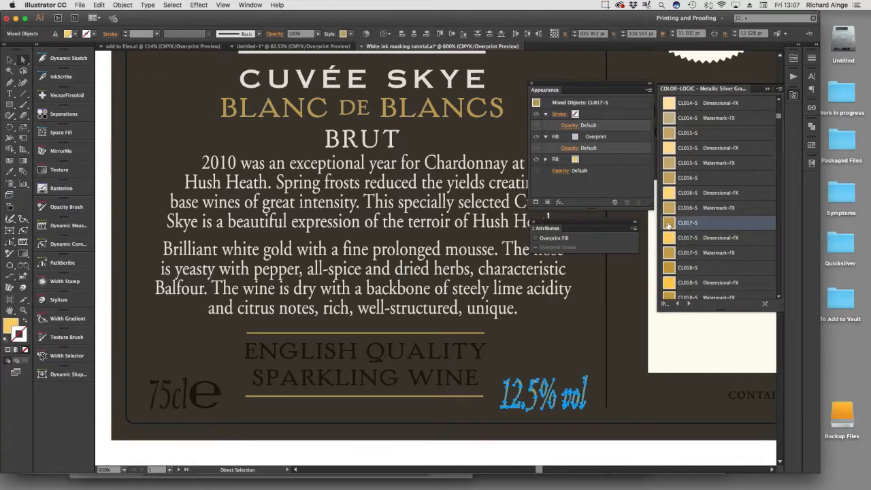
key("super+g")
left_click(562, 456)
Select all the PRODUCT OF THE UNITED KINGDOM letters, cut them and paste them in front.
left_click_drag(425, 406, 134, 415)
left_click_drag(479, 364, 285, 392)
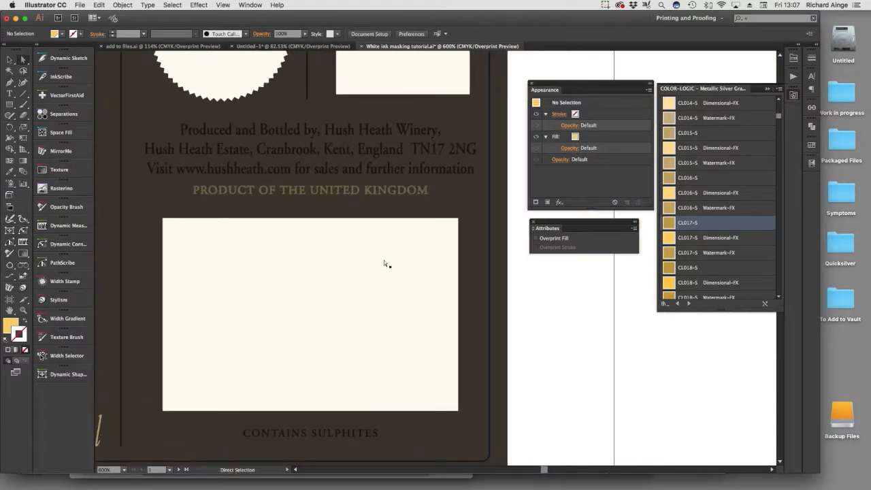
key("a")
left_click(346, 190)
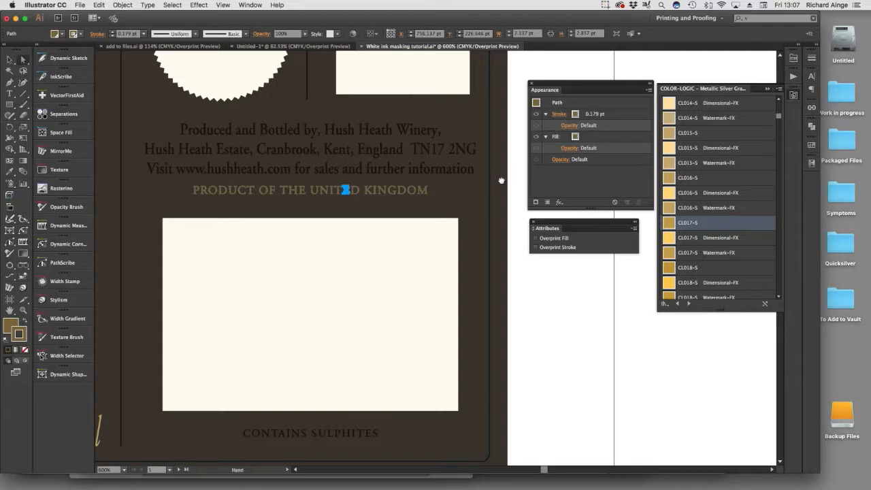
left_click_drag(502, 167, 468, 214)
left_click(477, 236)
left_click_drag(218, 215, 138, 221)
key("super+x")
key("super+f")
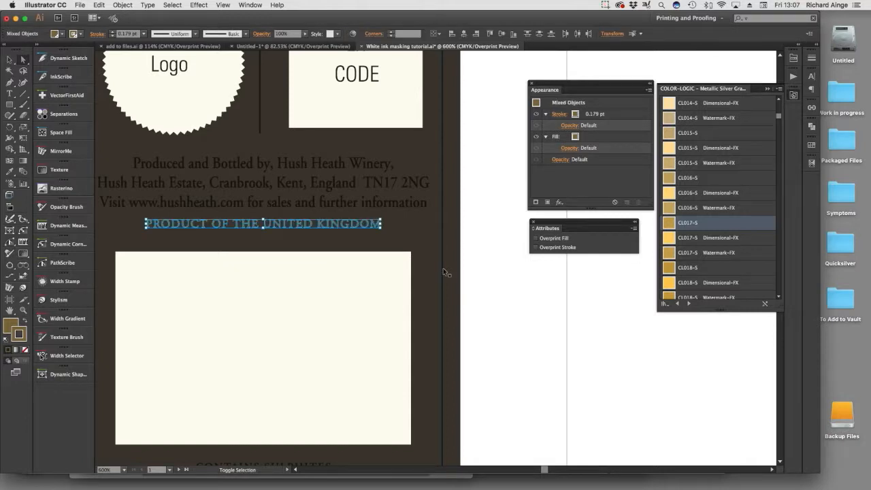
Apply the CL017-S graphic style to the PRODUCT OF THE UNITED KINGDOM letters, group them and deselect.
key("a")
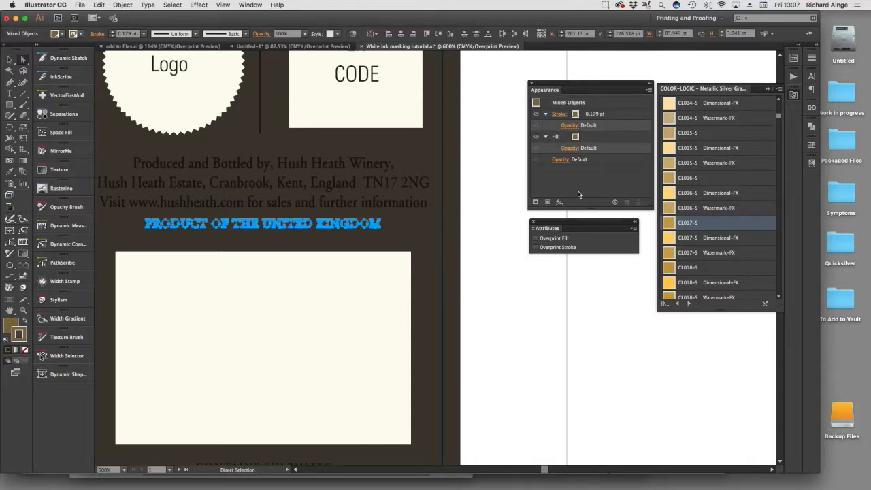
left_click(670, 227)
key("super+g")
left_click(609, 387)
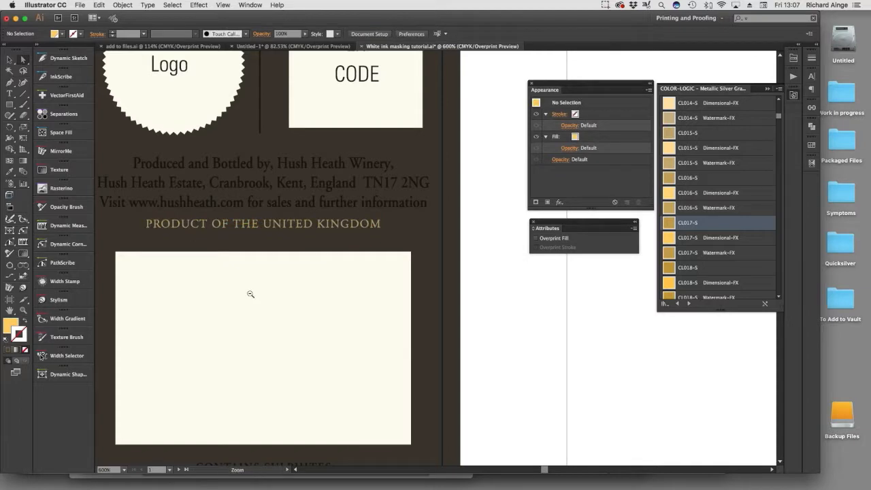
Apply the CL017-S graphic style to the gold monogram in the round seal above BALFOUR.
left_click(250, 294, "alt")
left_click(251, 294, "alt")
left_click_drag(338, 173, 203, 208)
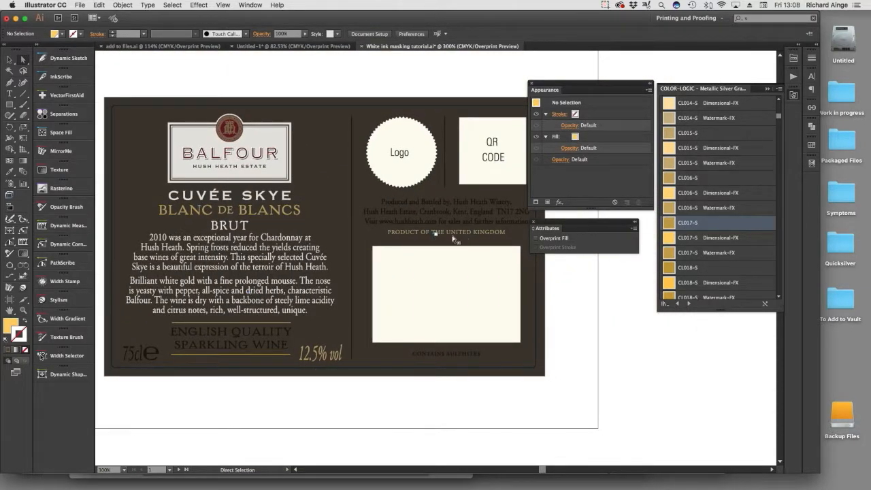
left_click_drag(211, 115, 252, 149)
left_click_drag(338, 202, 244, 212)
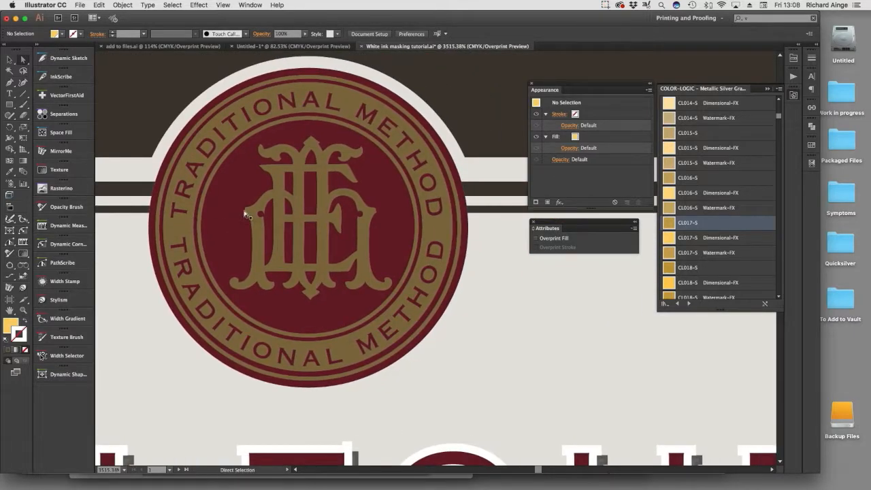
left_click(258, 237)
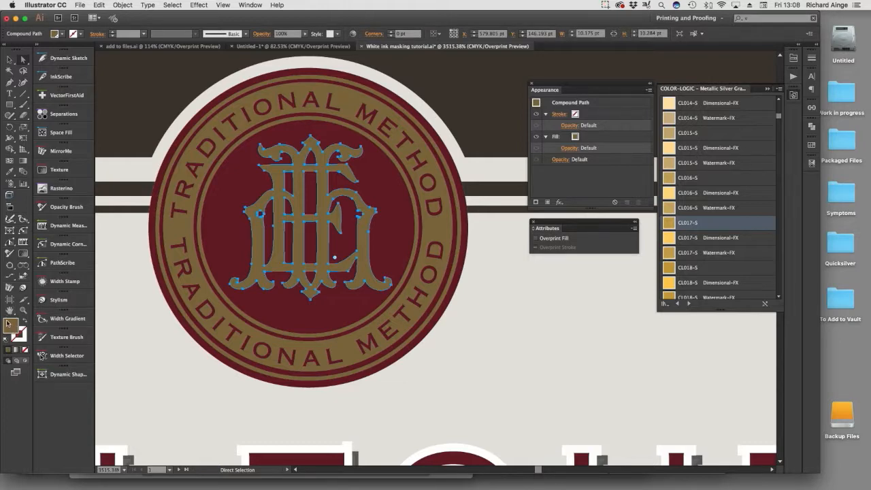
left_click(672, 224)
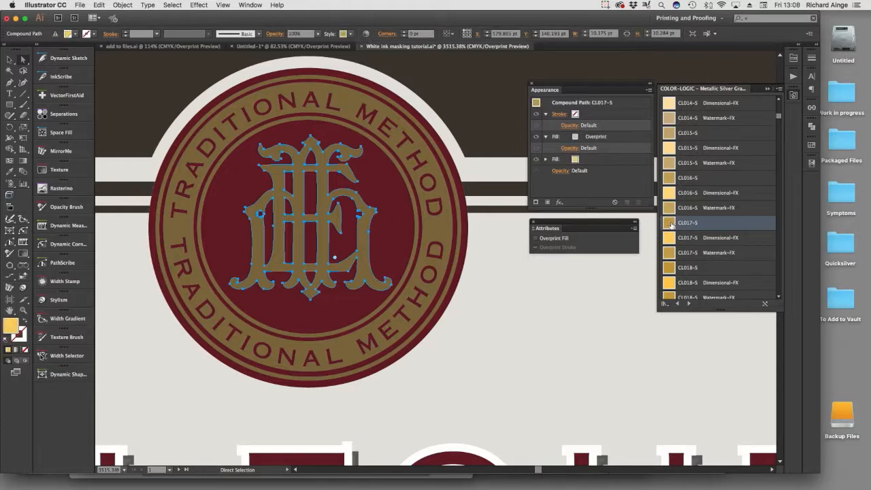
Outline the stroke of the gold circle behind the TRADITIONAL METHOD text in the seal.
left_click(420, 288)
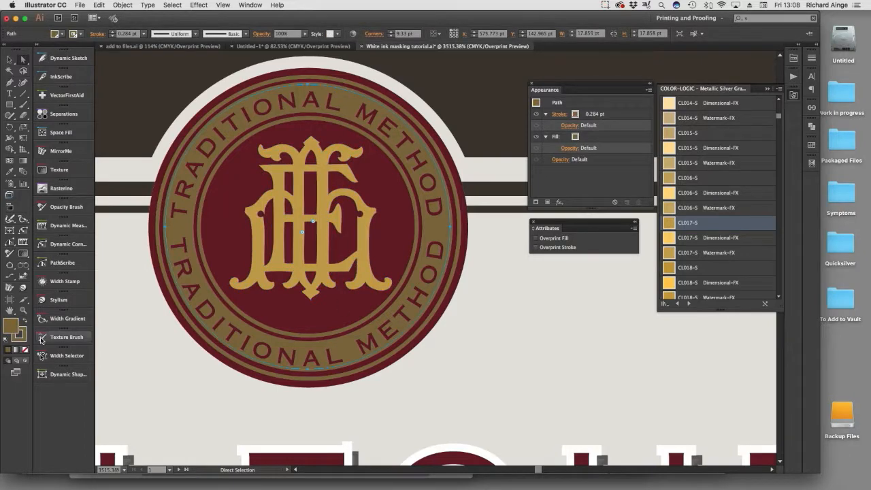
left_click(118, 4)
mouse_move(134, 196)
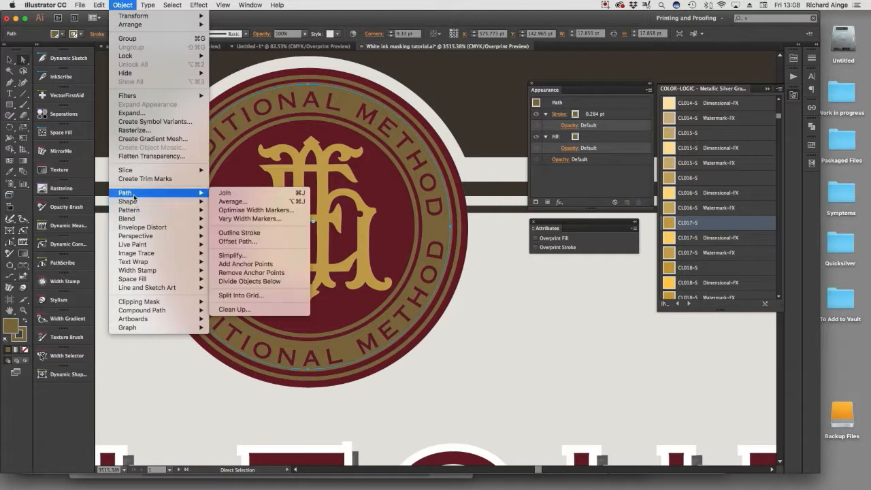
left_click(248, 235)
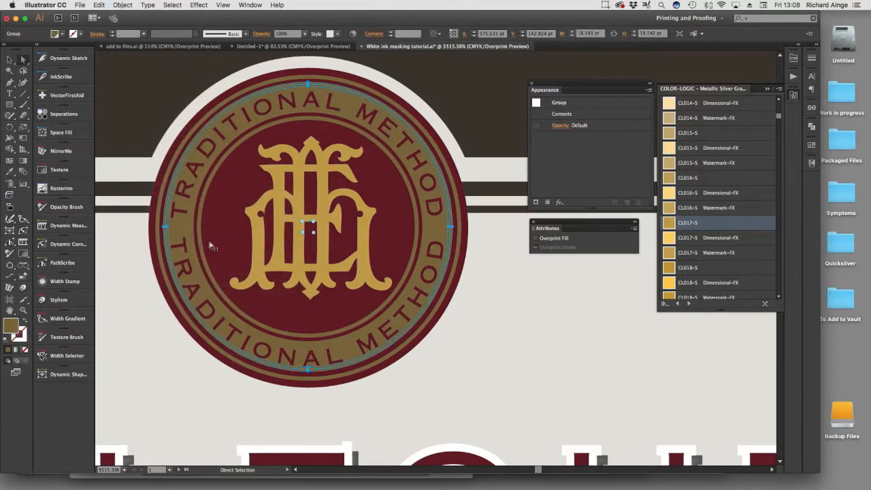
Apply the CL017-S graphic style to both the TRADITIONAL METHOD band's fill and its outlined stroke.
left_click(116, 285)
left_click(181, 233)
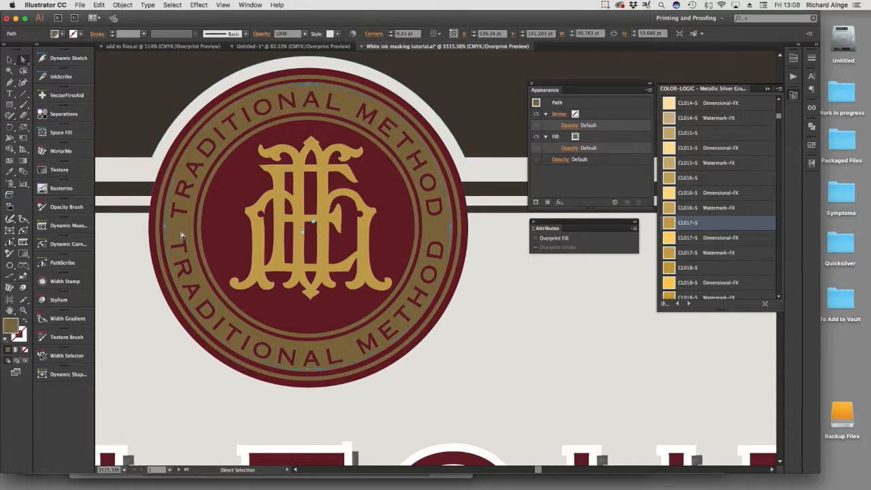
left_click(665, 223)
left_click(252, 128)
left_click(216, 121)
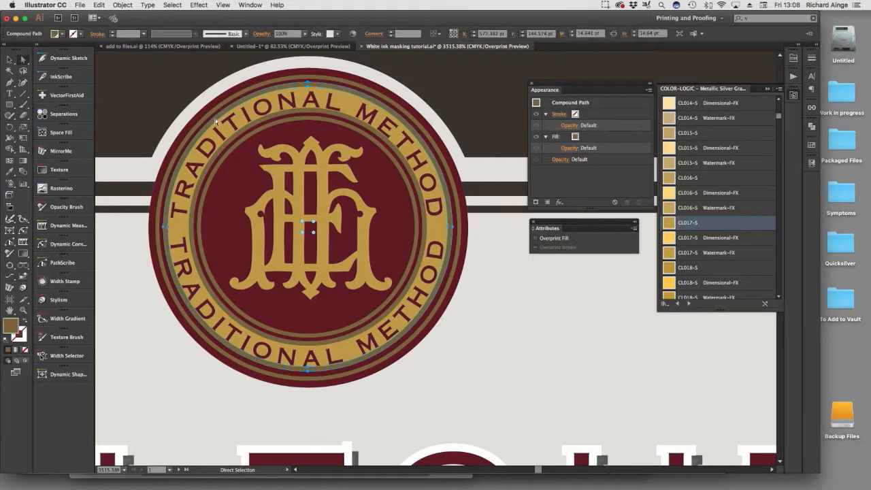
left_click(667, 223)
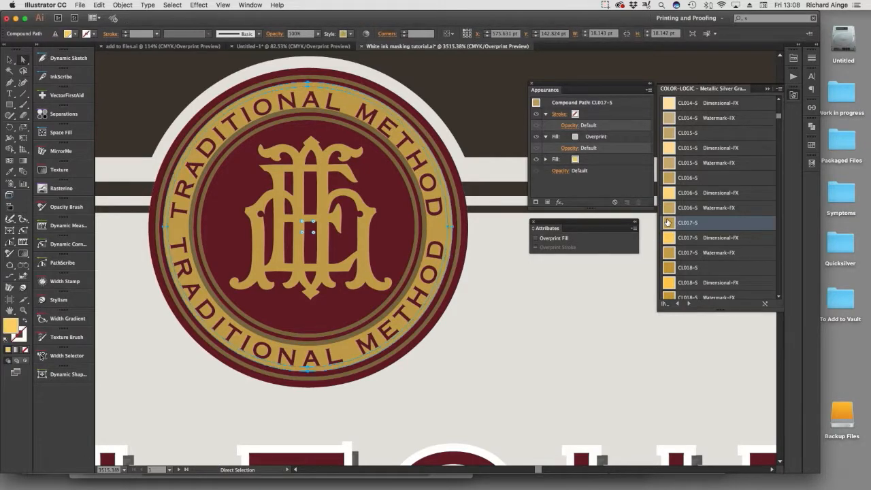
Outline the stroke of the ring outside the TRADITIONAL METHOD band and apply the CL017-S graphic style to it.
left_click(276, 83)
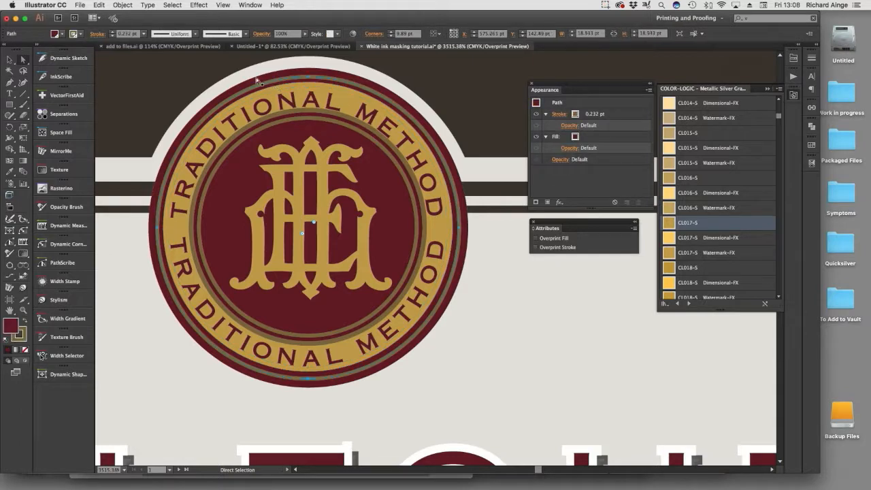
left_click(129, 4)
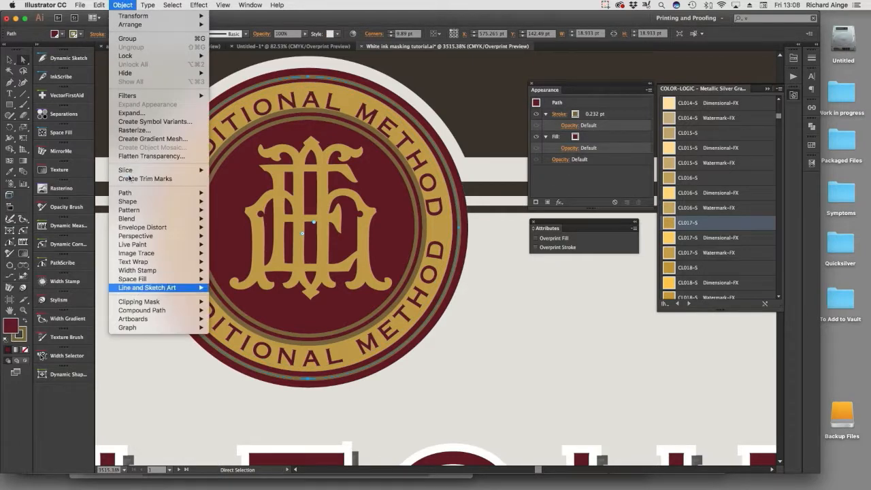
mouse_move(124, 193)
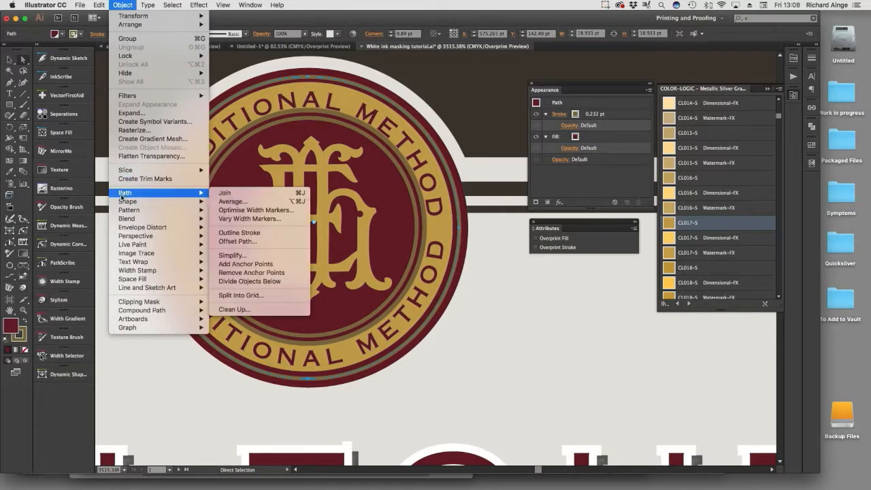
left_click(271, 236)
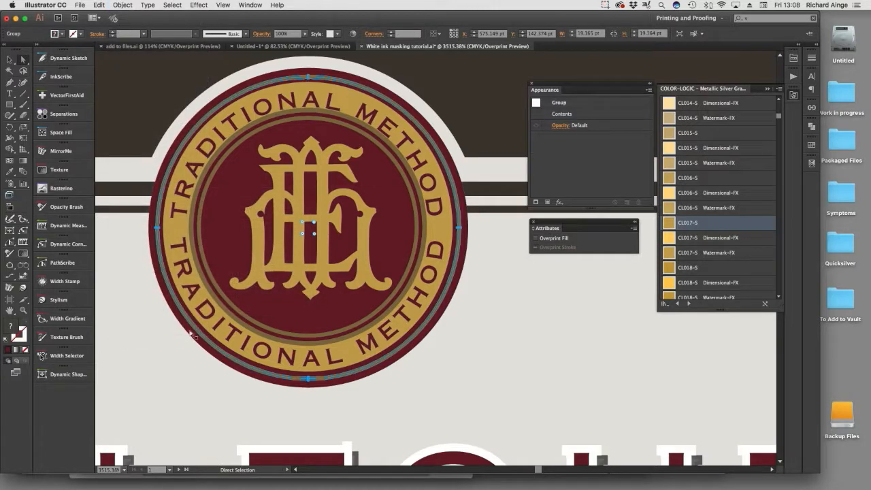
left_click(183, 314)
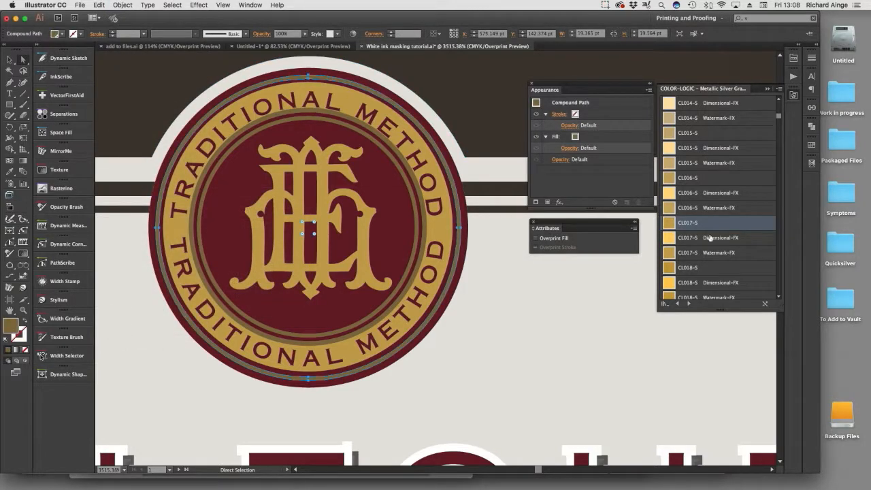
Outline the 0.284 pt stroke of the ring along the inner edge of the TRADITIONAL METHOD band.
left_click(307, 112)
left_click(305, 112)
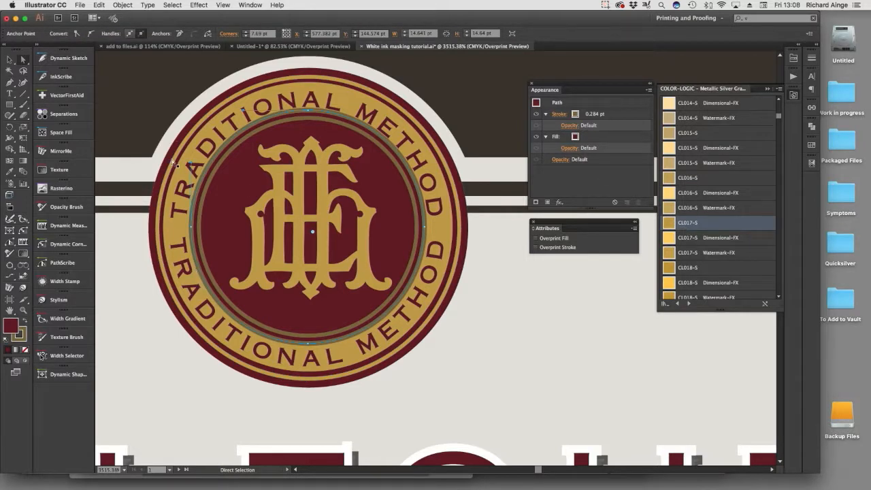
left_click(127, 4)
mouse_move(136, 193)
left_click(245, 235)
left_click(19, 338)
left_click(123, 5)
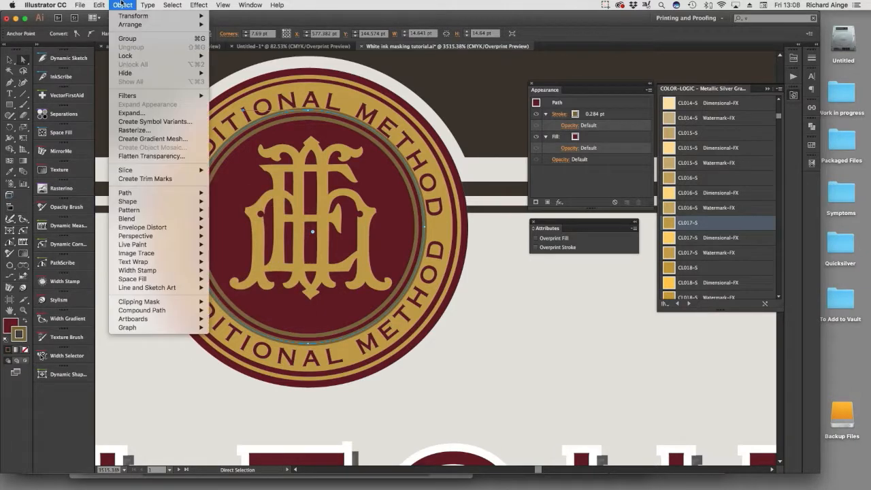
mouse_move(136, 194)
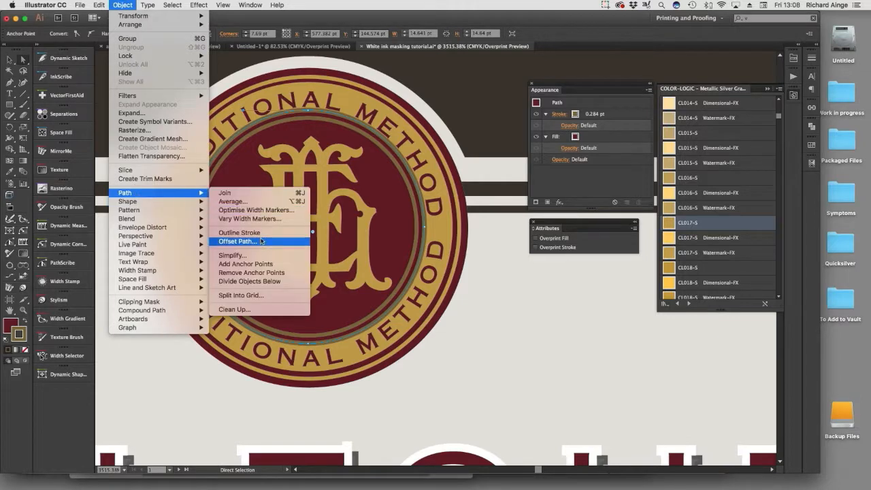
left_click(254, 237)
Apply the CL017-S graphic style to the outlined ring at the band's inner edge.
left_click(381, 430)
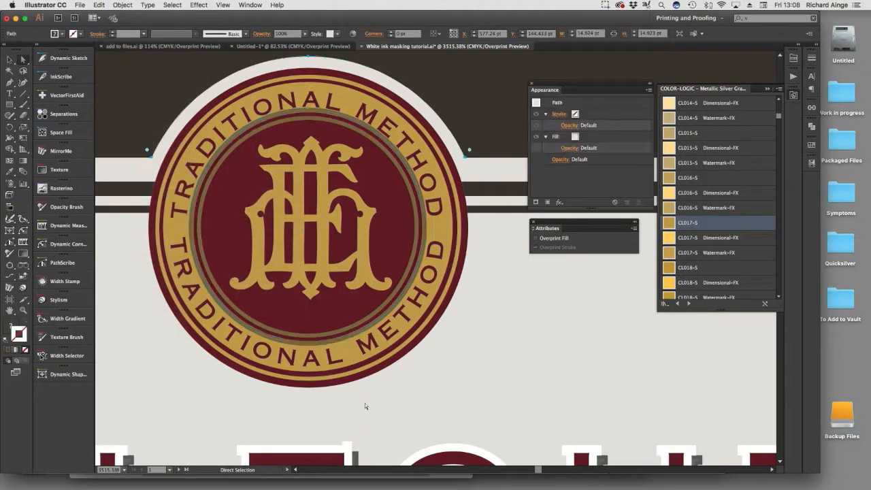
left_click(325, 343)
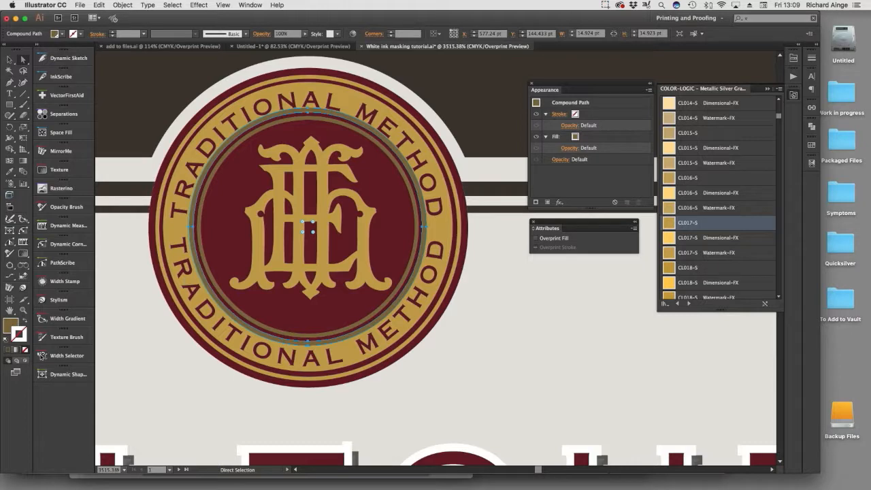
key("x")
left_click(685, 230)
Outline the stroke of the innermost ring around the monogram, apply the CL017-S graphic style and deselect.
left_click(384, 312)
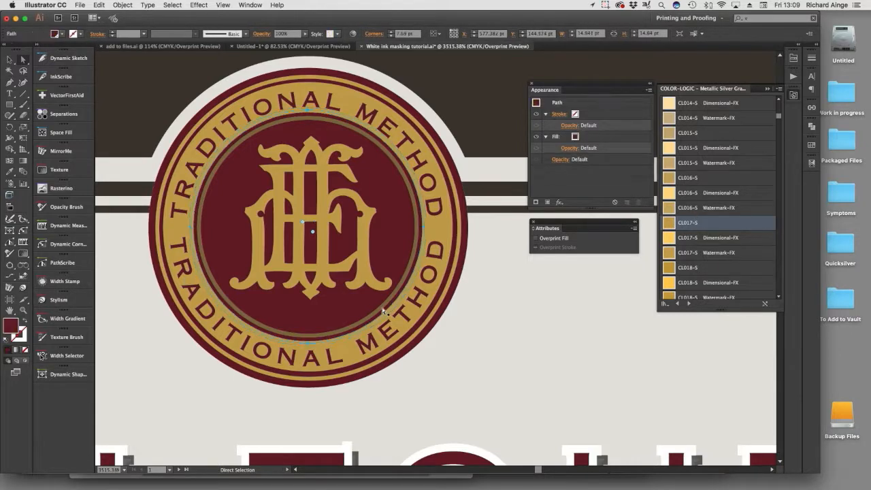
left_click(121, 5)
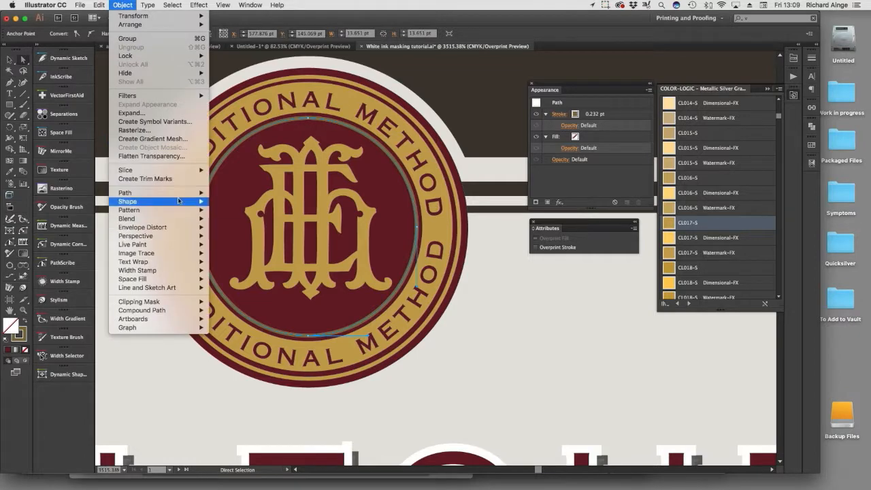
mouse_move(198, 193)
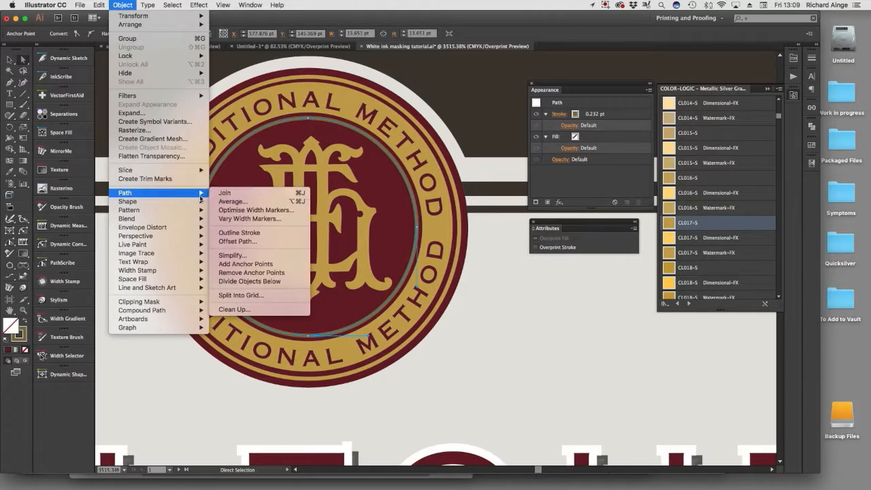
left_click(257, 233)
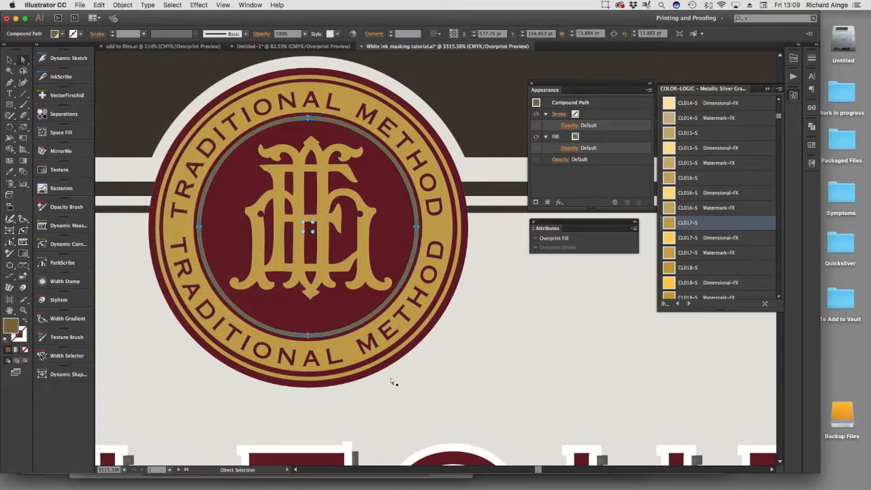
left_click(353, 329)
left_click(522, 375)
Review the converted gold seal, lettering and rules across the whole back label and clear the selection.
key("z")
left_click(382, 291, "alt")
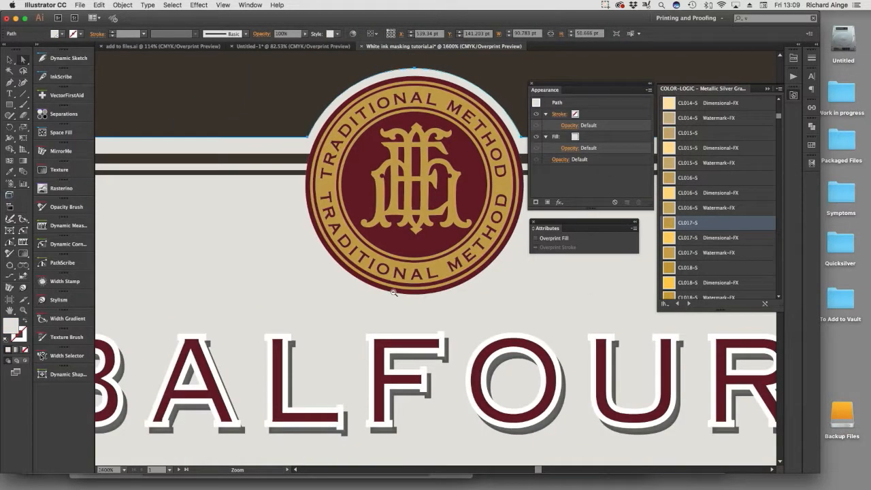
left_click(393, 293, "alt")
left_click(393, 293, "alt")
left_click_drag(391, 291, 244, 274)
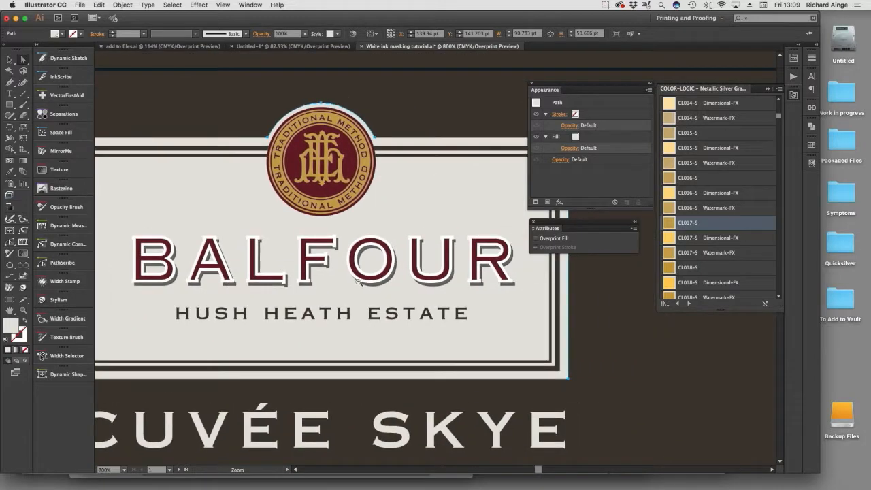
left_click(405, 287, "alt")
left_click_drag(399, 286, 298, 235)
left_click(402, 273, "alt")
left_click_drag(401, 273, 283, 204)
left_click(366, 245, "alt")
left_click_drag(363, 244, 217, 245)
left_click(615, 364)
Put the Appearance and Attributes panels away and open Separations Preview, enlarged to list every ink.
left_click_drag(556, 90, 715, 194)
left_click_drag(563, 222, 814, 194)
left_click(812, 164)
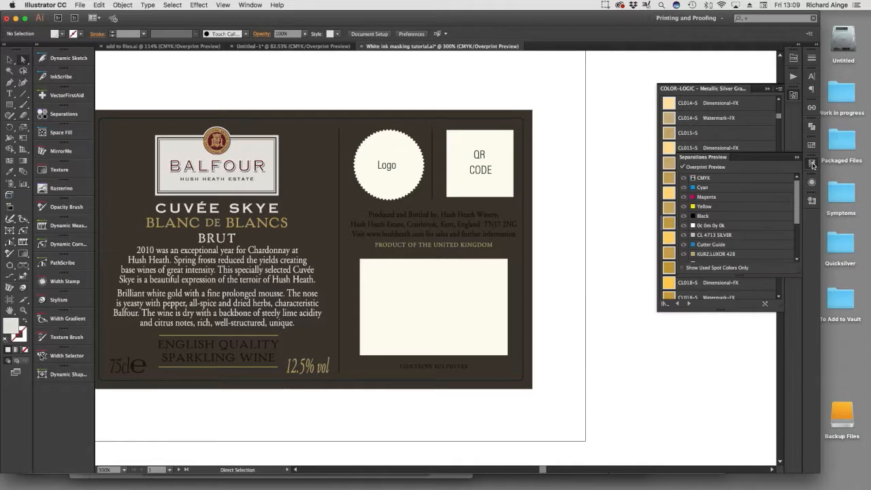
left_click_drag(757, 157, 571, 88)
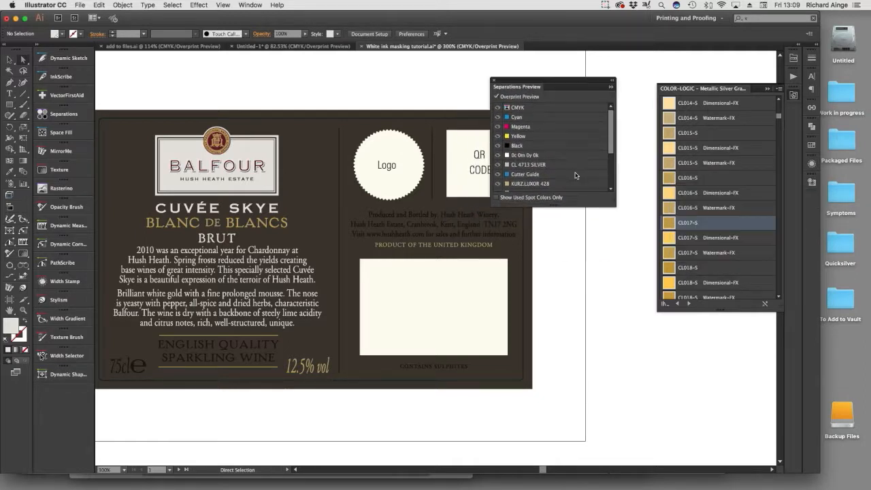
left_click_drag(610, 203, 633, 302)
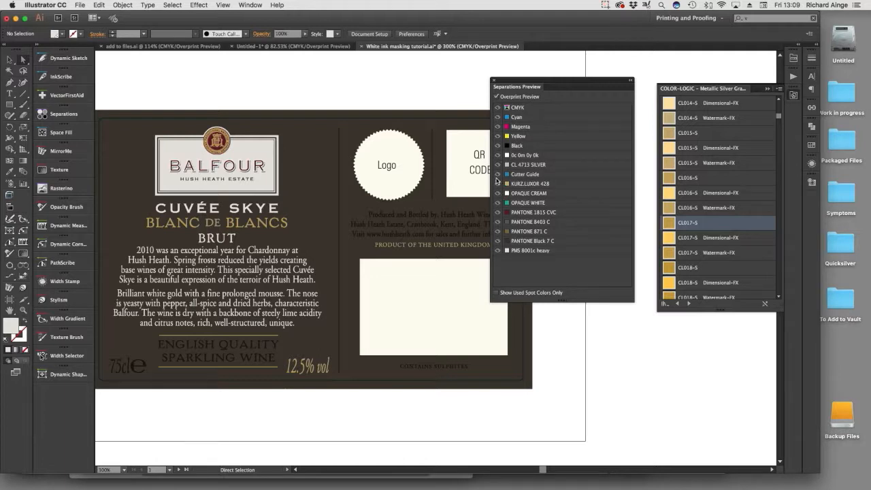
Hide every separation except CL 4713 SILVER to check which elements use the metallic silver ink.
left_click(498, 108)
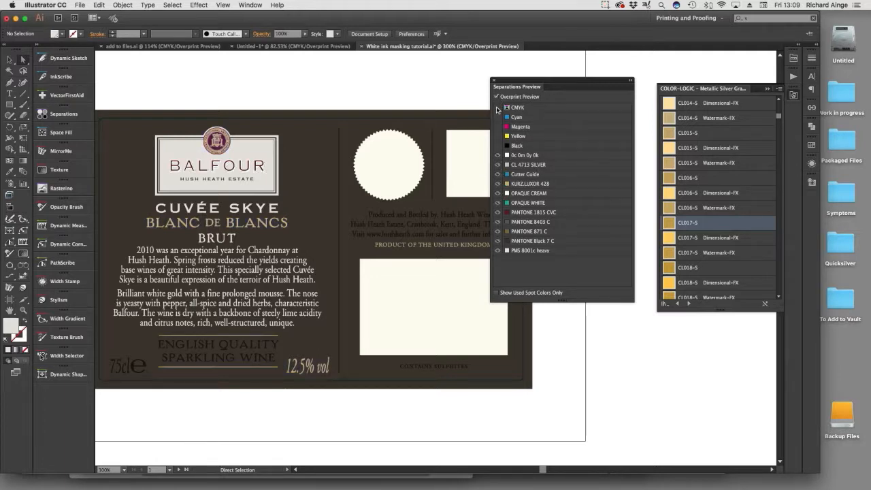
left_click(497, 250)
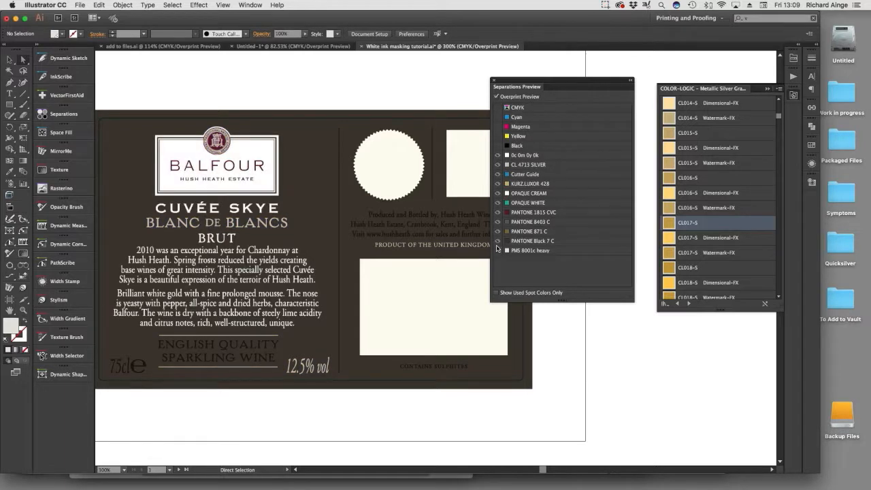
left_click(498, 241)
left_click(497, 232)
left_click(498, 213)
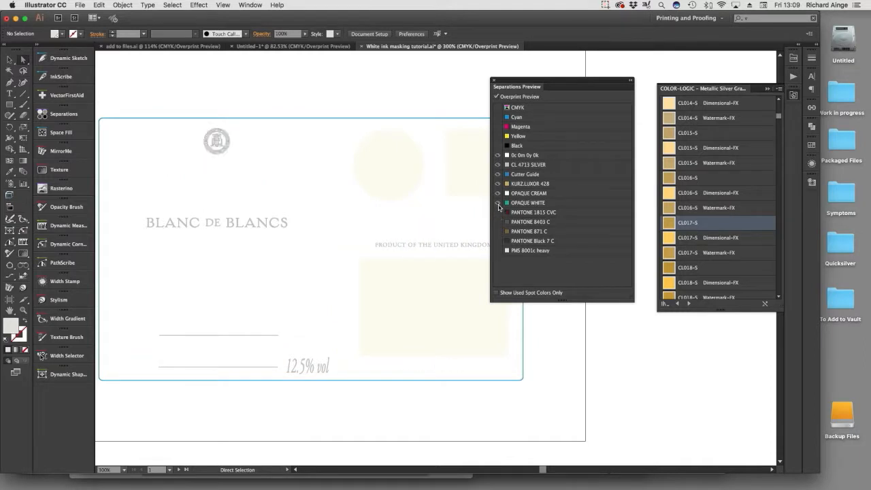
left_click(498, 174)
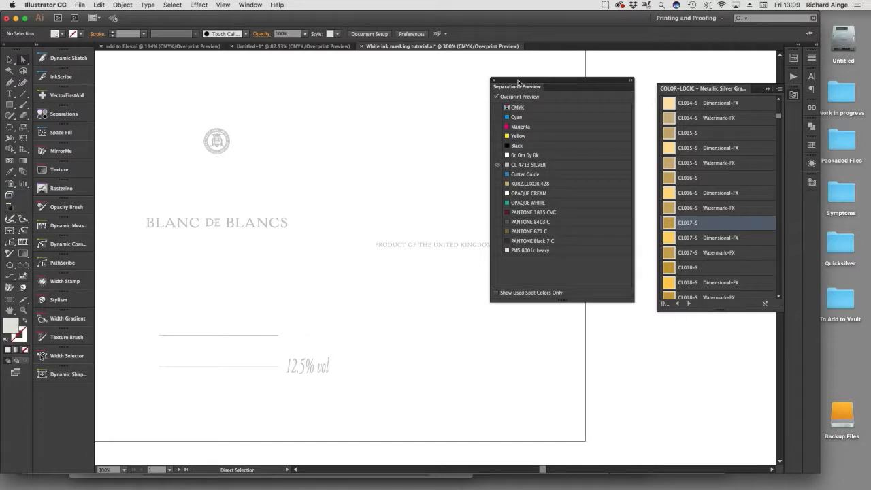
left_click_drag(519, 82, 622, 103)
left_click_drag(268, 199, 316, 199)
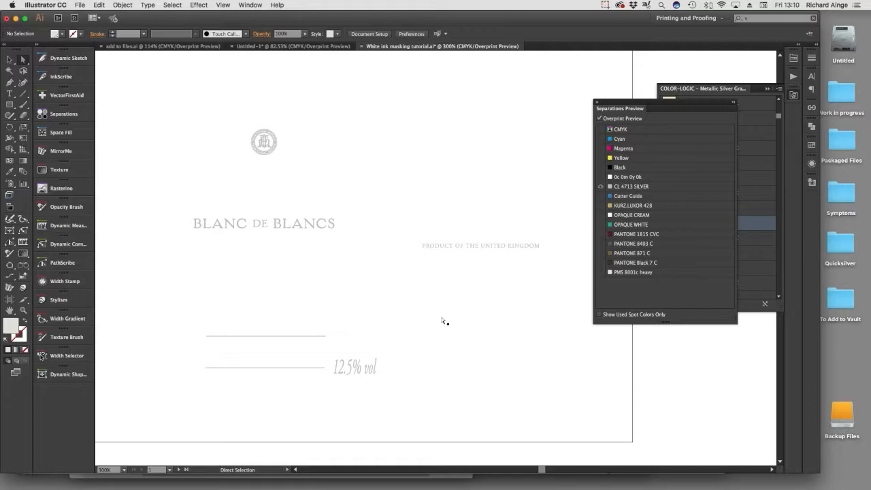
Preview the CMYK plates together with CL 4713 SILVER and restore all the remaining spot inks.
left_click(602, 130)
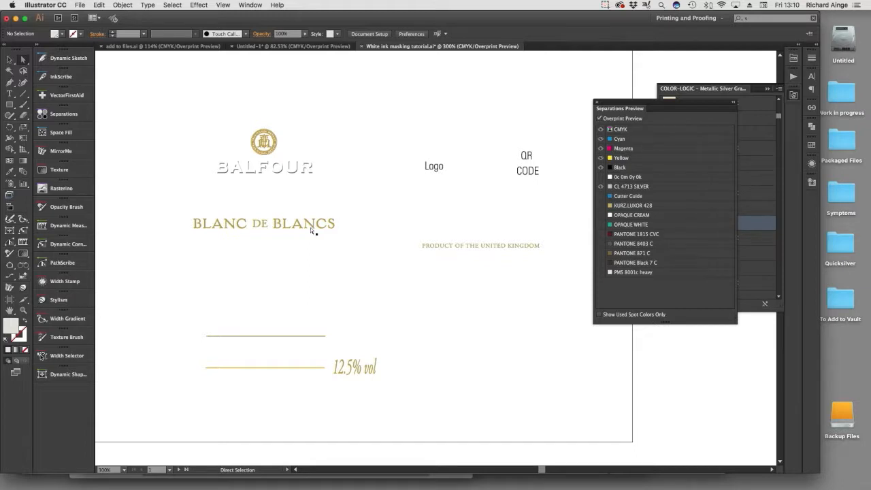
left_click(602, 196)
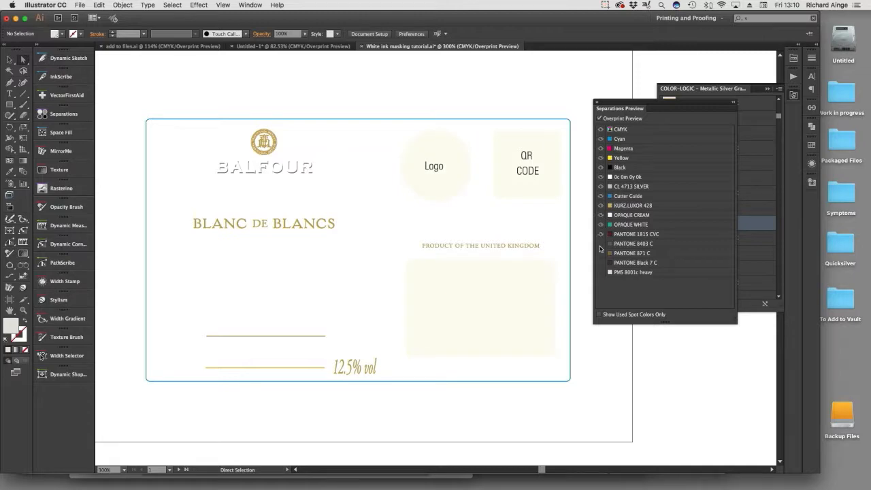
left_click(601, 243)
left_click(601, 262)
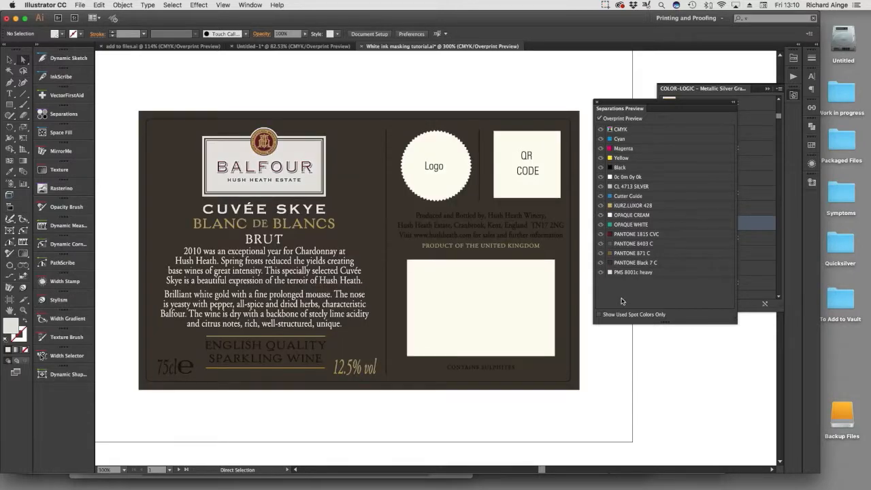
Examine the gold seal on the front label and how its monogram, band and rings are built.
key("space")
left_click_drag(229, 235, 569, 253)
left_click_drag(357, 236, 515, 227)
key("super+space")
left_click_drag(266, 177, 359, 248)
left_click(9, 60)
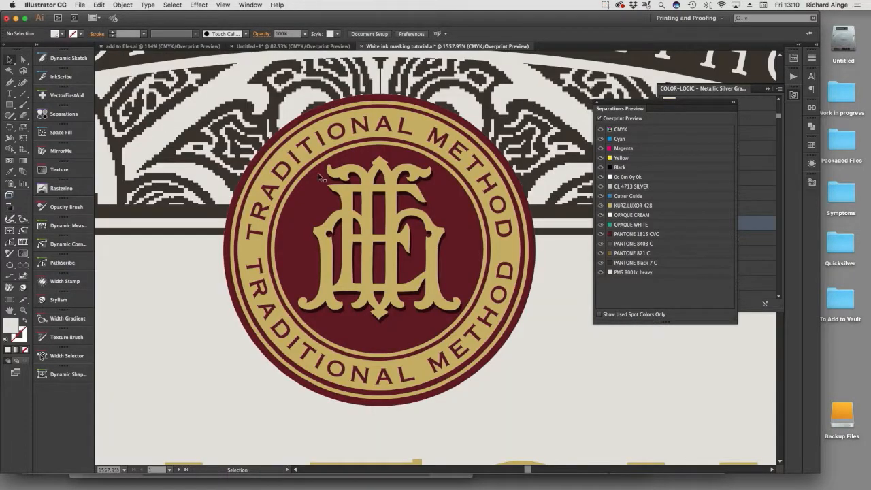
left_click(320, 177)
key("super+minus")
key("super+minus")
key("super+minus")
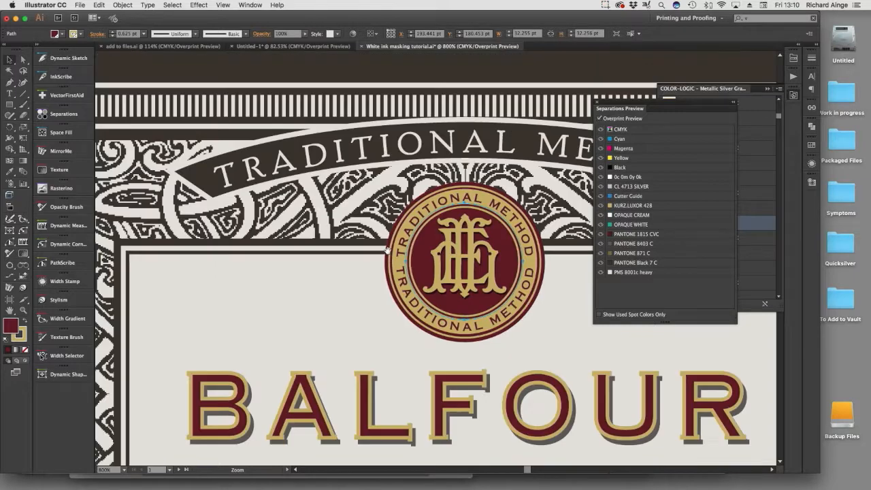
key("super+plus")
key("super+minus")
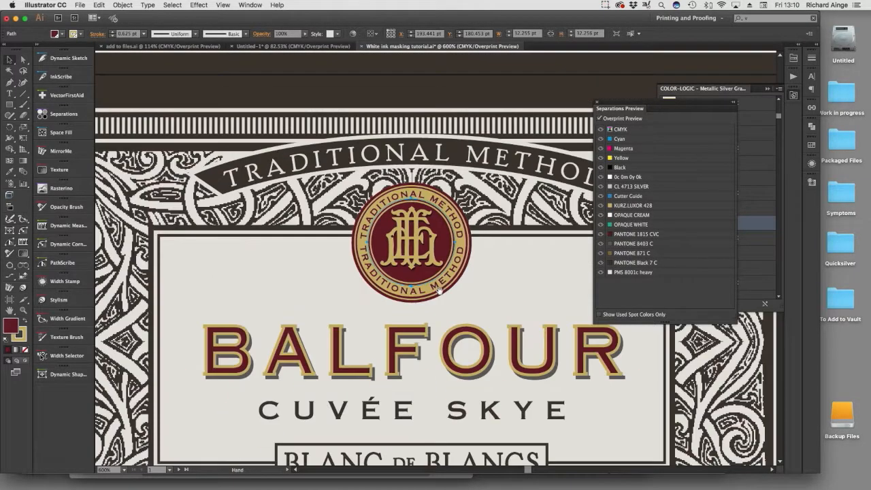
key("super+minus")
Select only the gold artwork of the front label's seal, leaving out the ENGLISH QUALITY and SPARKLING WINE lettering.
left_click_drag(378, 101, 499, 300)
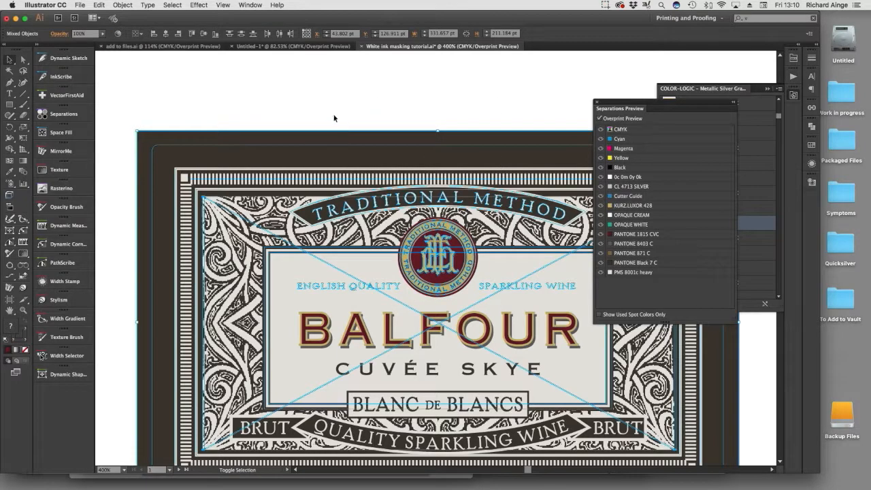
key("a")
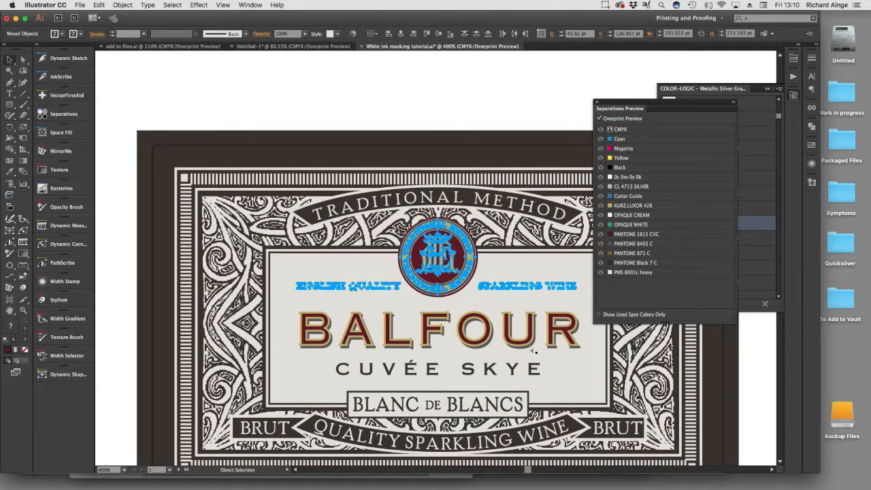
key("super+shift+a")
key("v")
key("super+v")
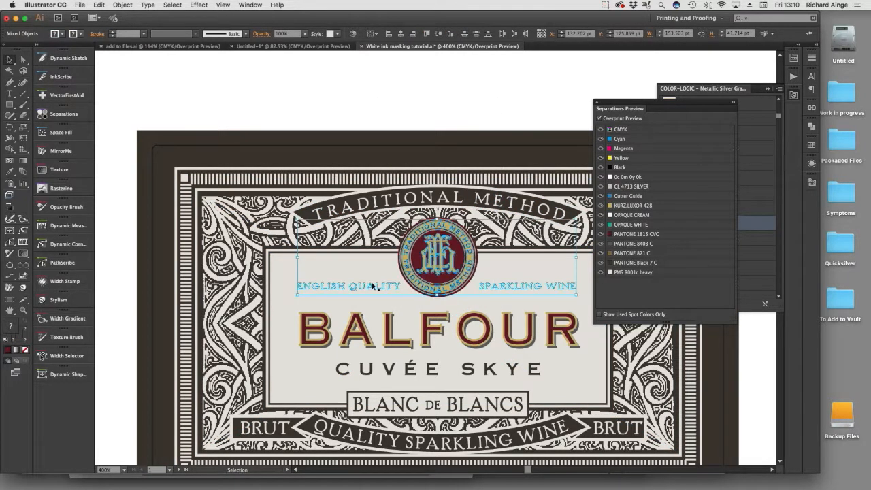
left_click(362, 289, "shift")
left_click(358, 287, "shift")
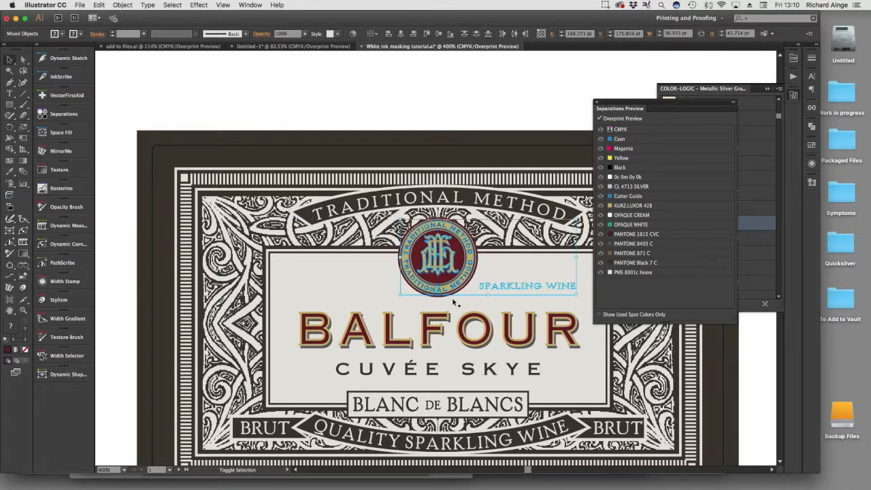
left_click(488, 287, "shift")
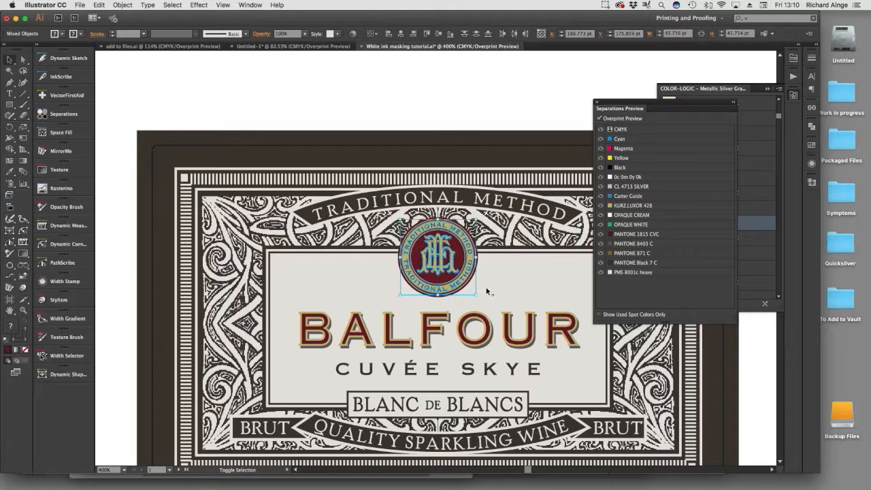
Convert the strokes of the selected seal artwork to outlines with Outline Stroke and deselect it.
key("z")
left_click_drag(367, 212, 518, 319)
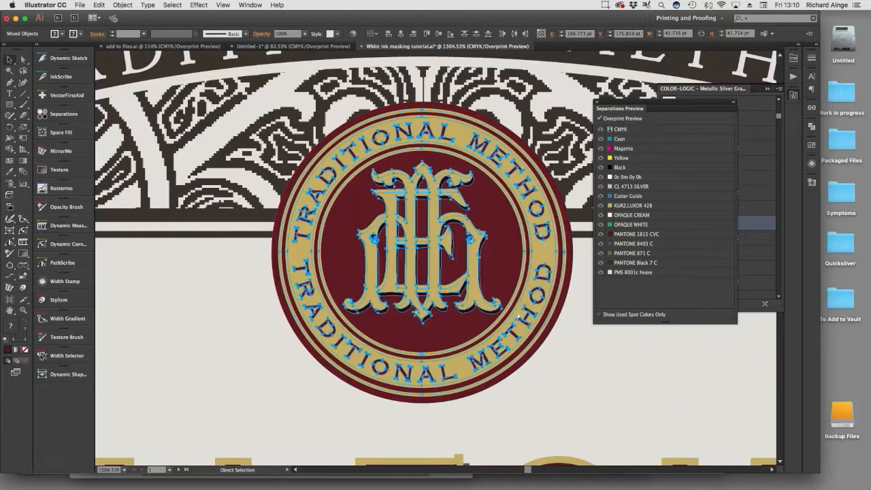
key("super+3")
key("super+alt+3")
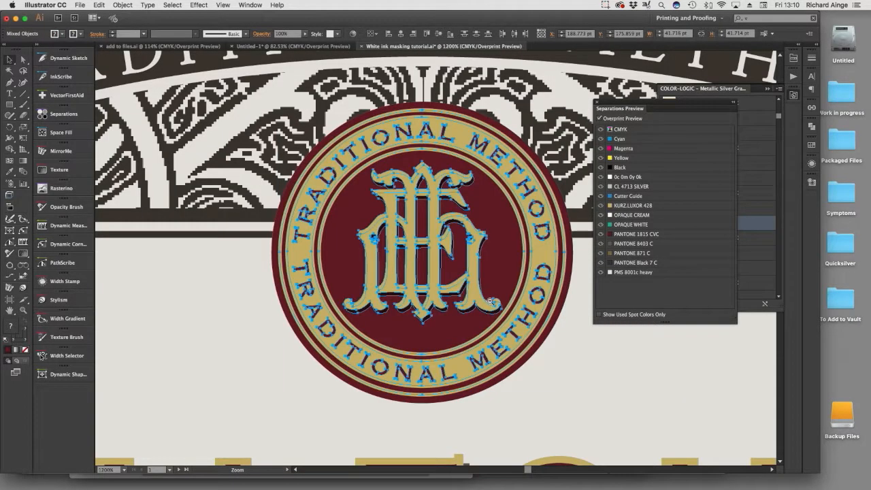
key("super+minus")
left_click_drag(490, 300, 498, 327)
left_click(123, 4)
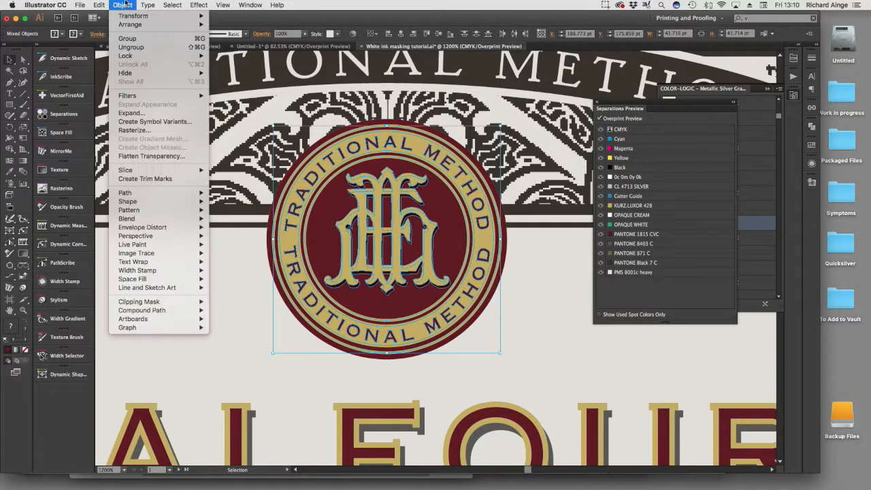
mouse_move(198, 193)
left_click(232, 232)
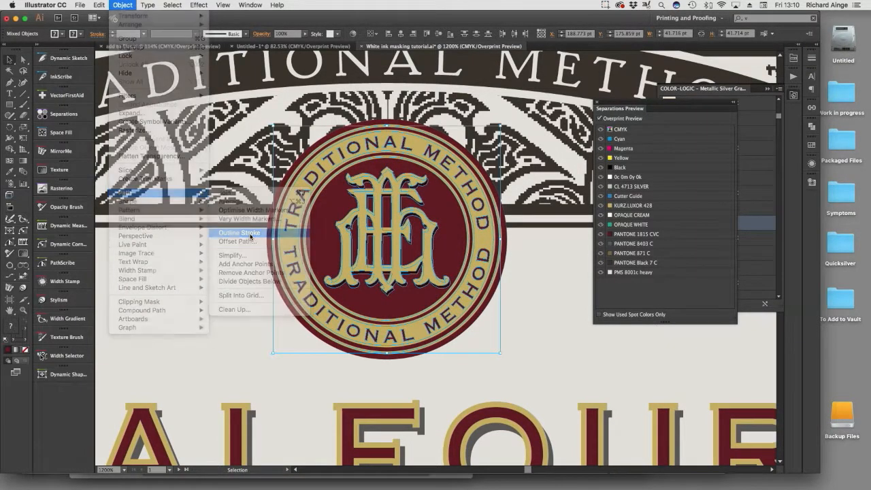
left_click(229, 192)
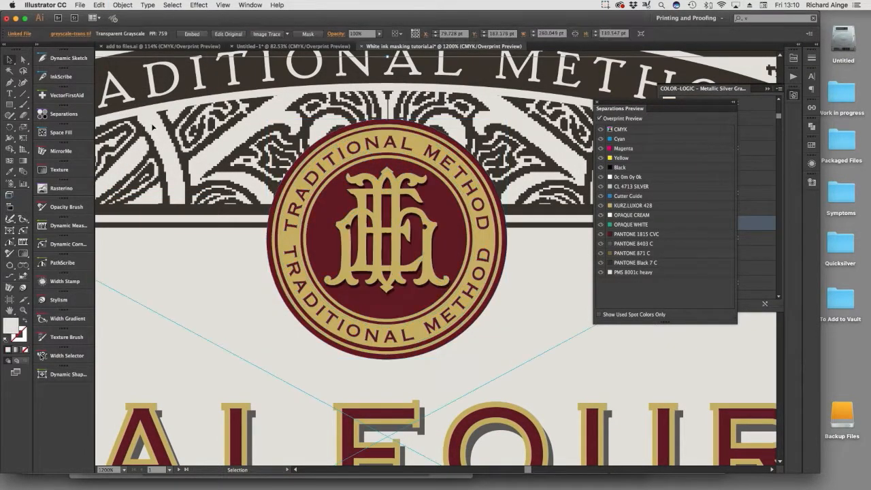
Put Separations Preview away and apply the CL017-S style to the gold TRADITIONAL METHOD band of the seal.
left_click(24, 60)
left_click(314, 170)
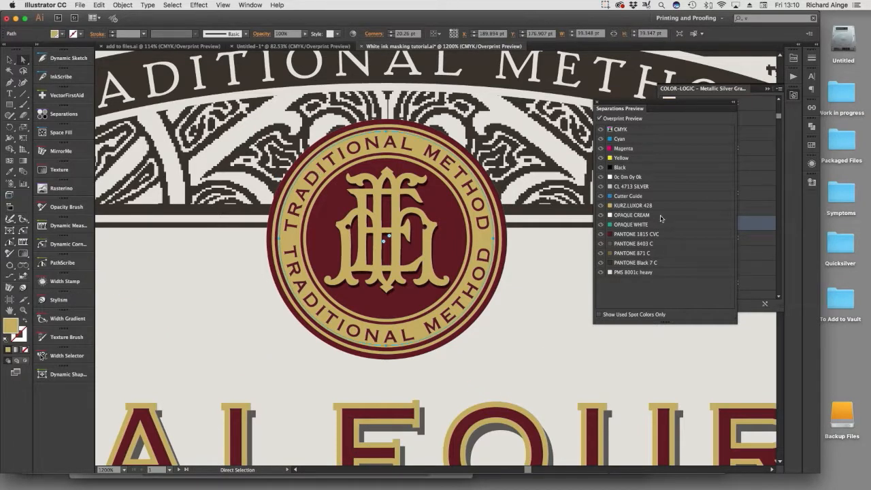
left_click_drag(648, 107, 812, 198)
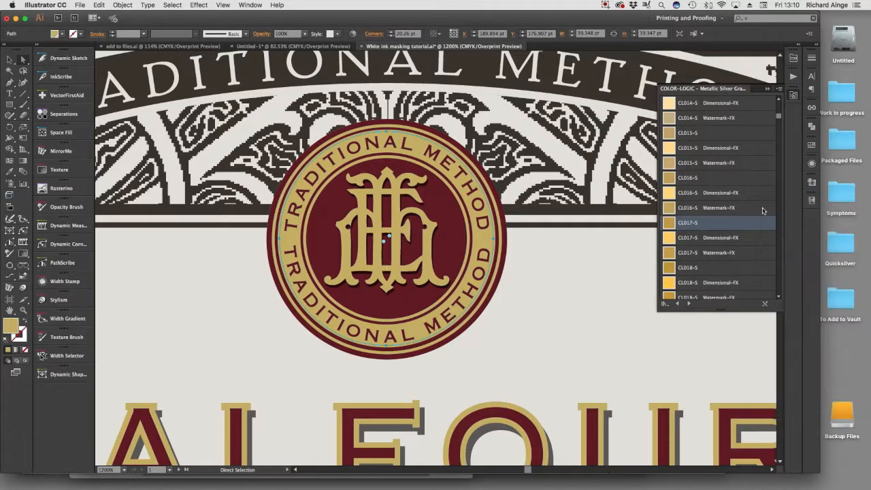
left_click(685, 224)
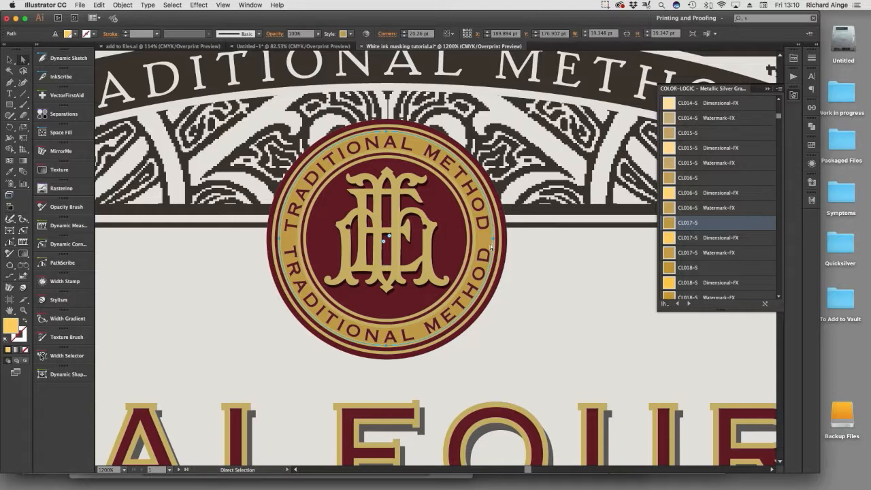
Delete the seal's TRADITIONAL METHOD band to check the artwork beneath it, and undo the deletion.
key("z")
left_click_drag(555, 135, 235, 367)
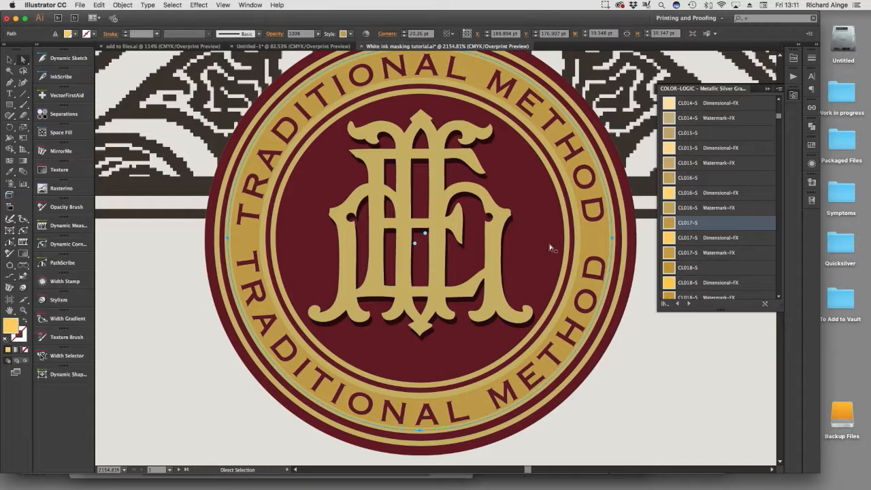
left_click(574, 234)
key("Delete")
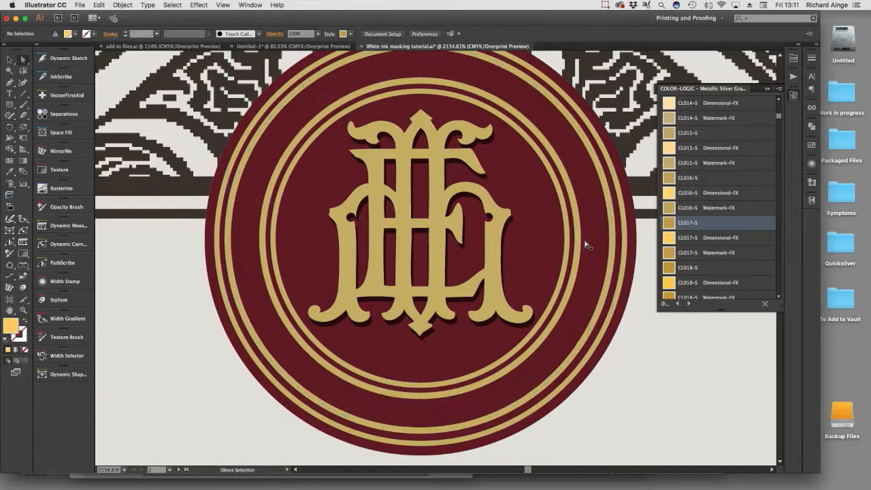
key("ctrl+z")
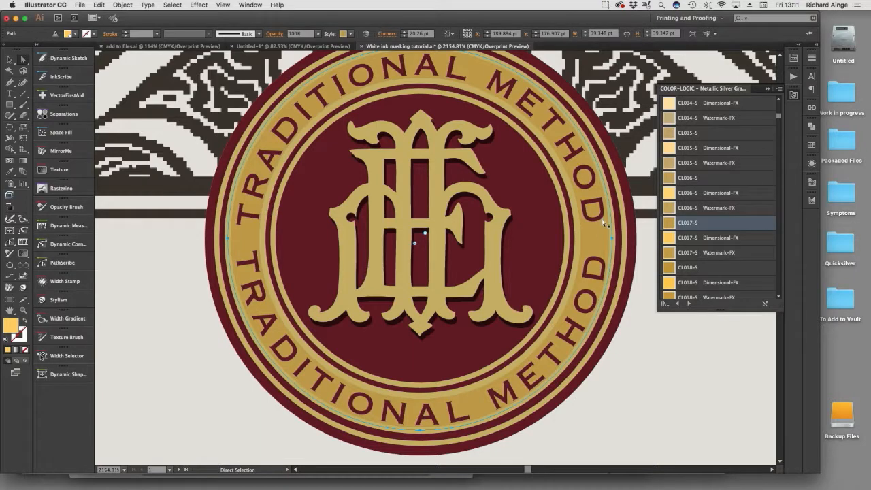
Apply the CL017-S style to each thin gold ring of the seal and to the central monogram.
left_click(576, 247)
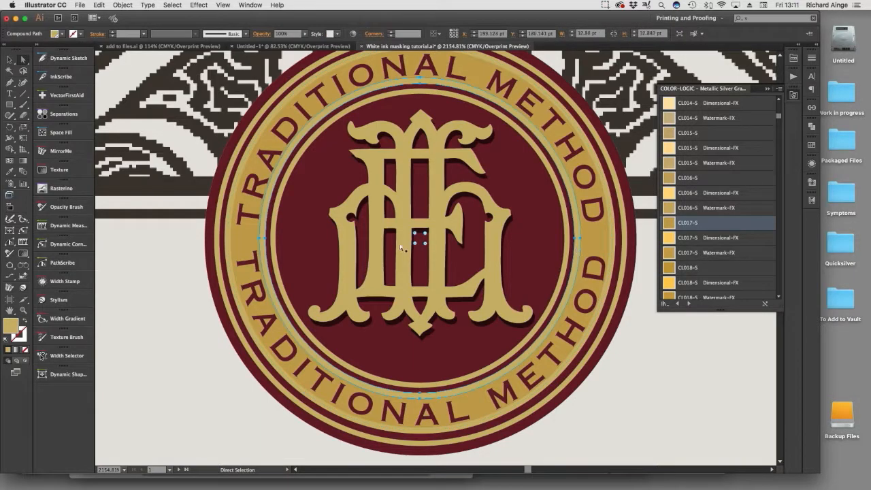
left_click(669, 223)
left_click(604, 245)
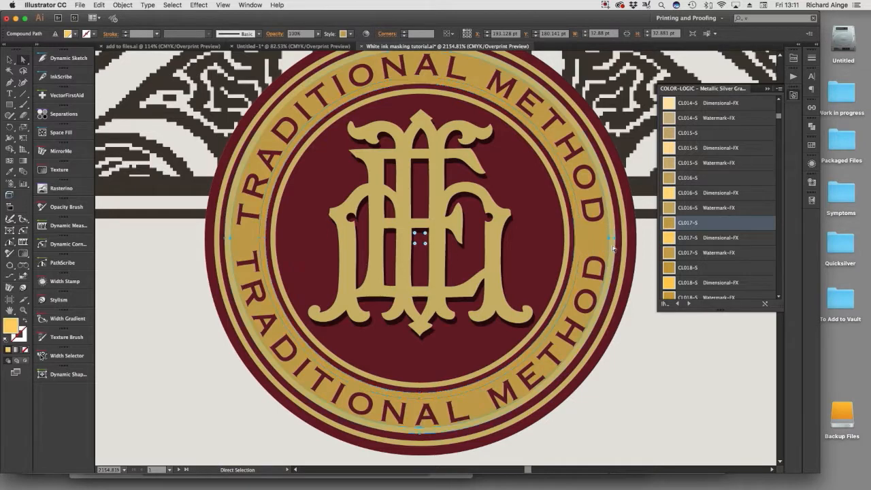
left_click(668, 224)
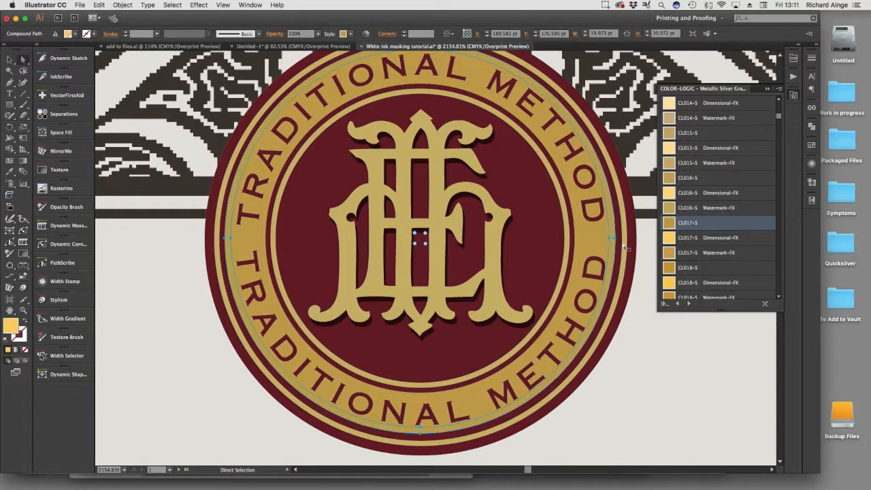
left_click(622, 242)
left_click(670, 224)
left_click(567, 248)
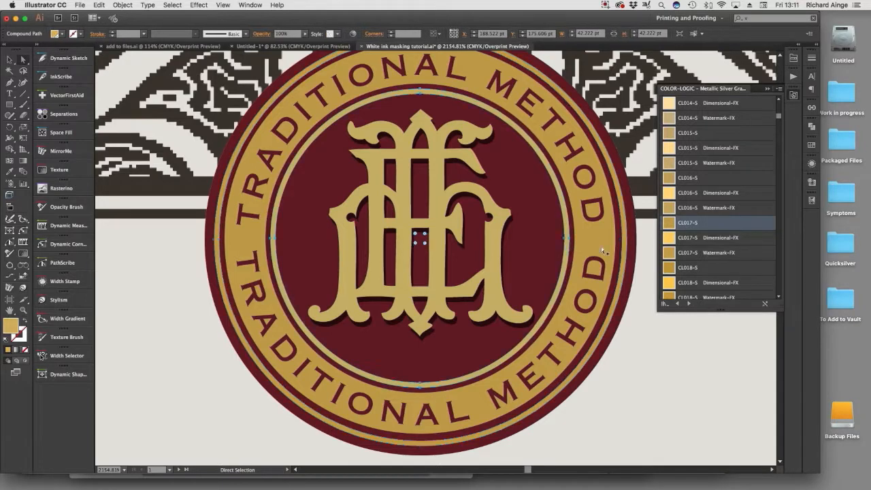
left_click(668, 224)
left_click(500, 254)
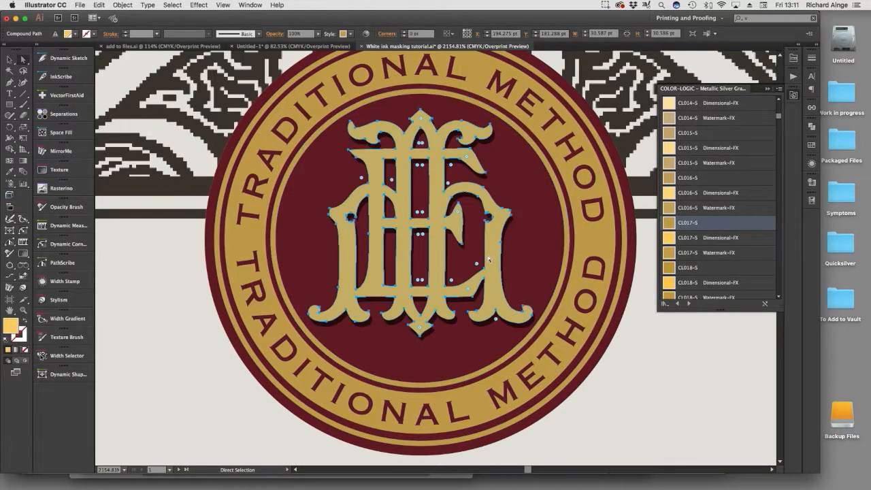
left_click(668, 224)
Select the letters B, A and L of the BALFOUR title on the front label together.
left_click(416, 270, "alt+super")
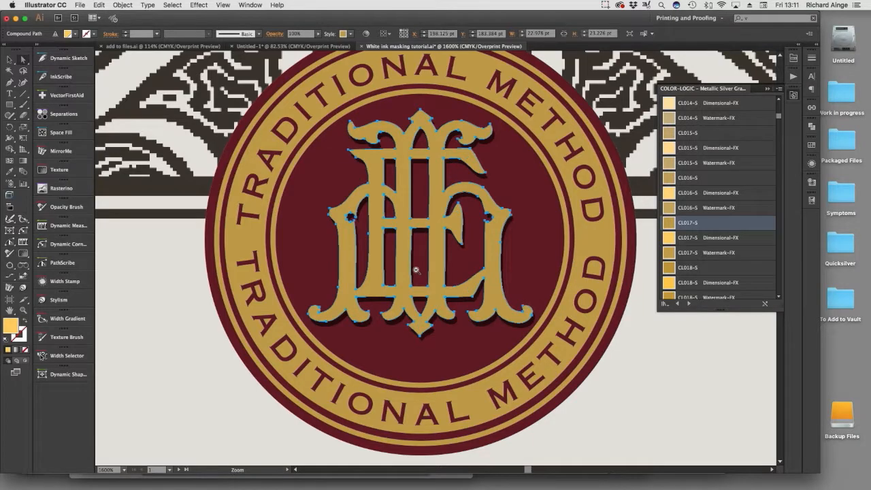
left_click(416, 270, "alt+super")
left_click(416, 270, "alt+super")
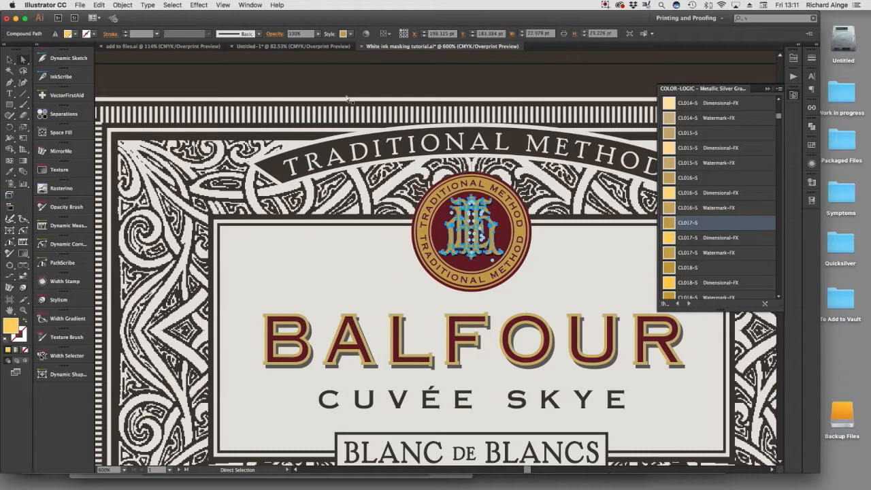
left_click(339, 82)
left_click(433, 278, "alt+super")
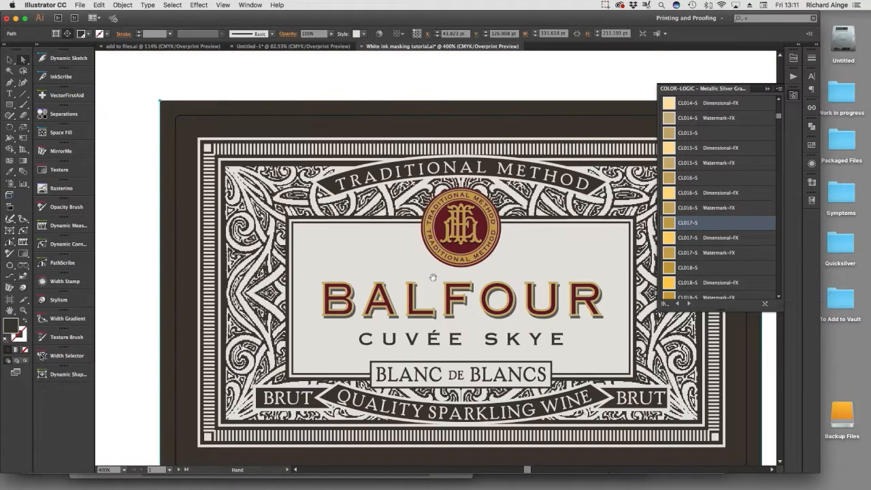
left_click_drag(433, 278, 382, 260)
left_click_drag(229, 247, 577, 350)
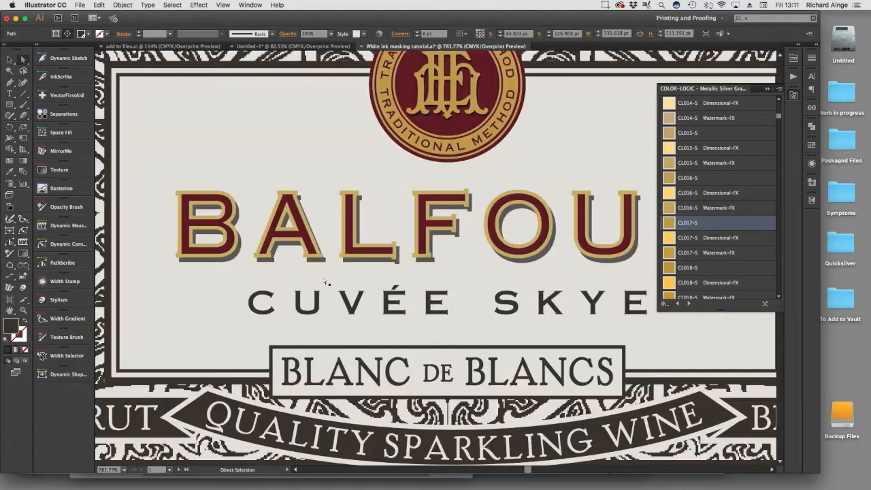
left_click_drag(141, 171, 374, 339)
left_click(363, 260)
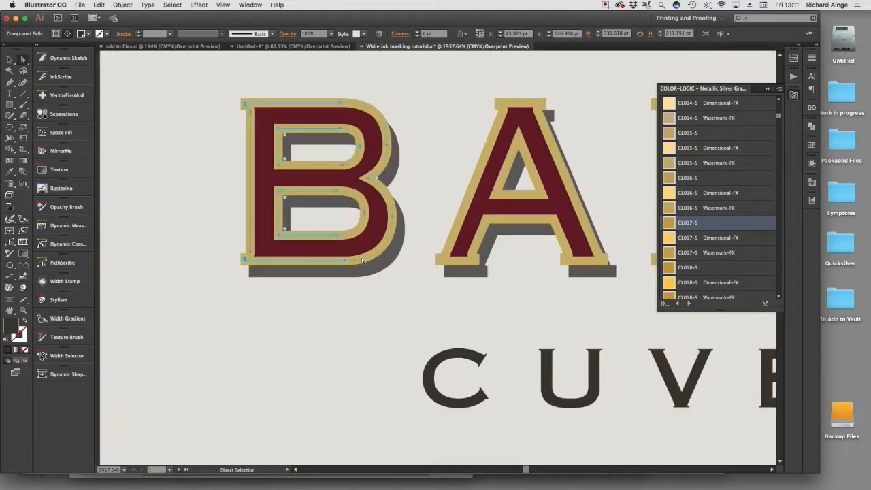
left_click(442, 261)
scroll(396, 315, "right", 5)
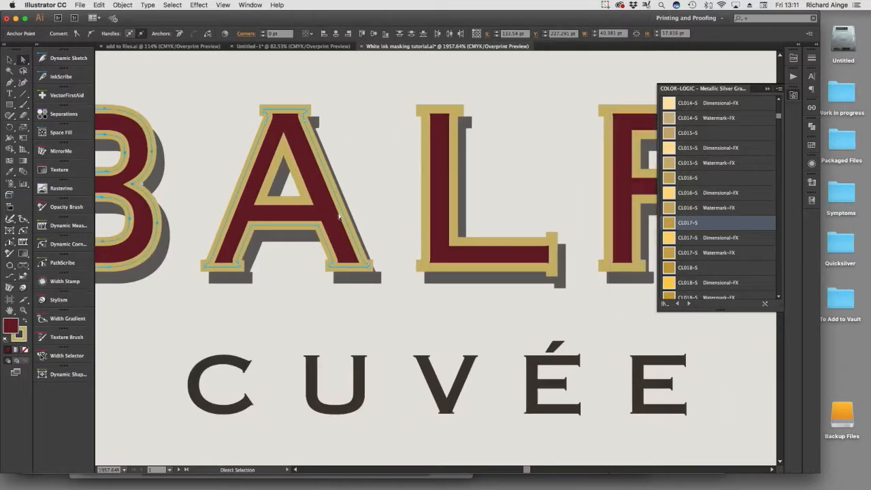
left_click(432, 230, "shift")
Add F, O, U and R to the selection and apply Outline Stroke to all the BALFOUR letters.
left_click(610, 240, "shift")
scroll(278, 270, "right", 10)
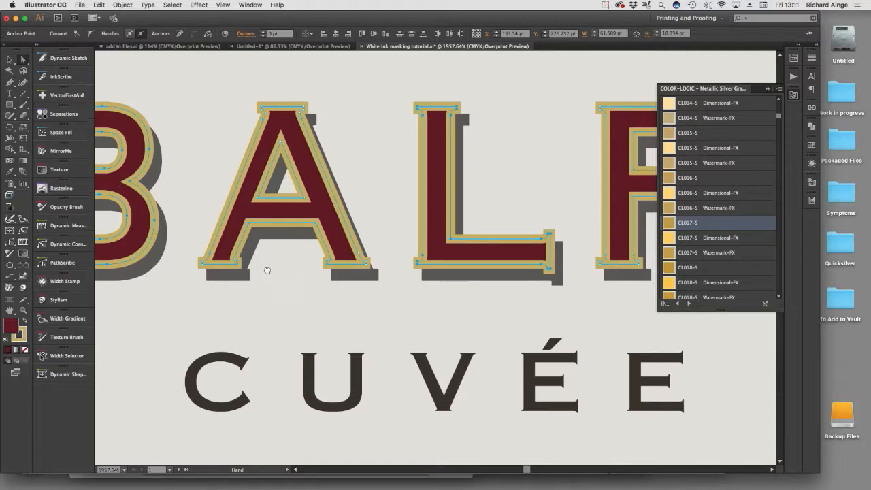
left_click(432, 198, "shift")
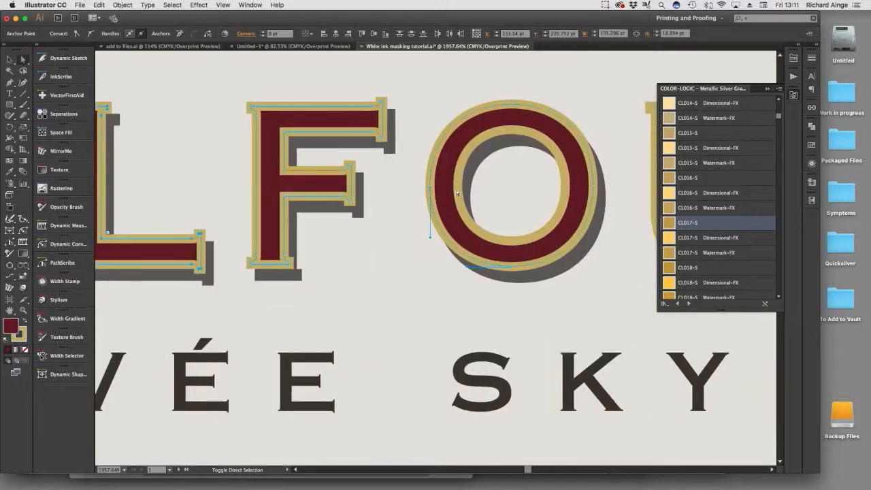
scroll(466, 250, "right", 10)
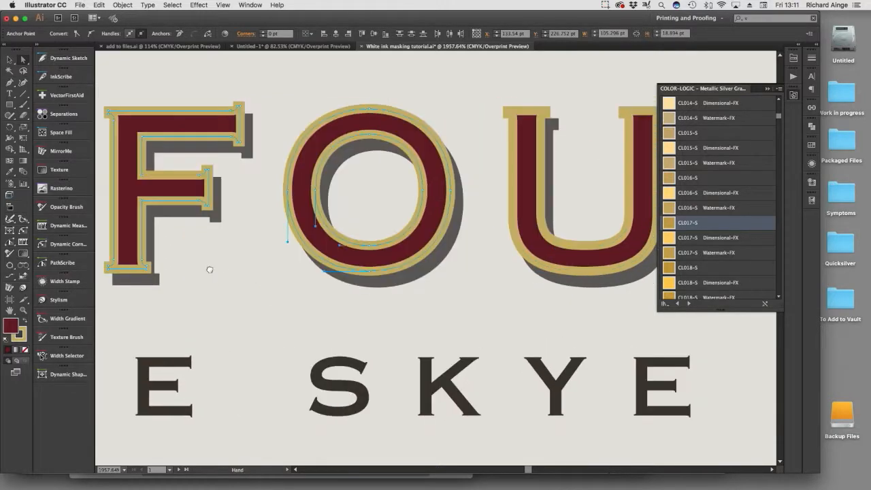
left_click(282, 253, "shift")
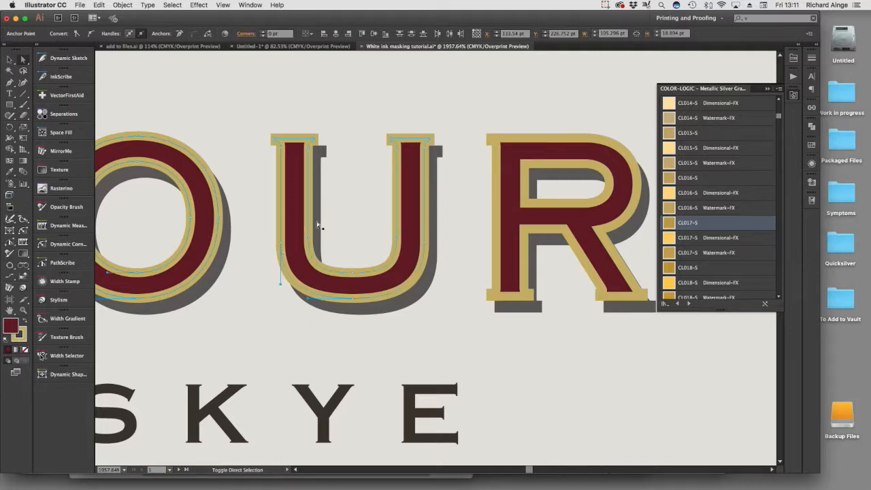
left_click(499, 239, "shift")
left_click(417, 278, "alt+super")
left_click(417, 278, "alt+super")
left_click(416, 278, "alt+super")
left_click_drag(417, 278, 493, 288)
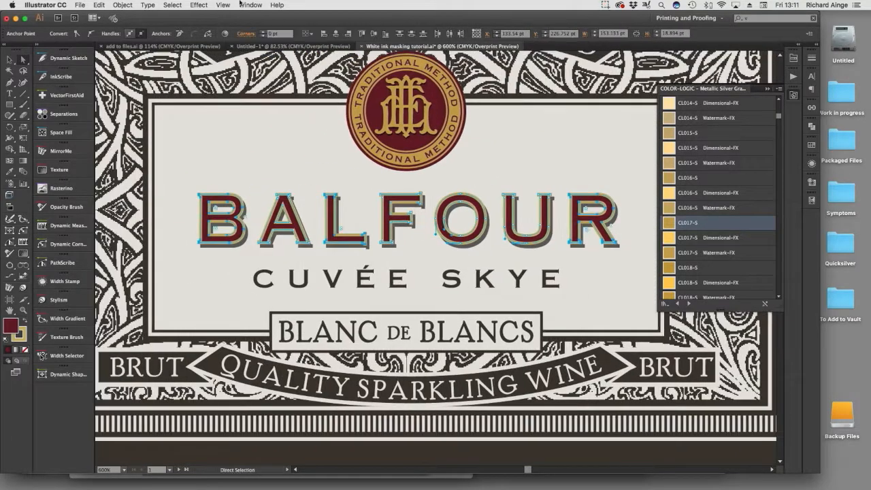
left_click(148, 5)
mouse_move(157, 193)
left_click(276, 232)
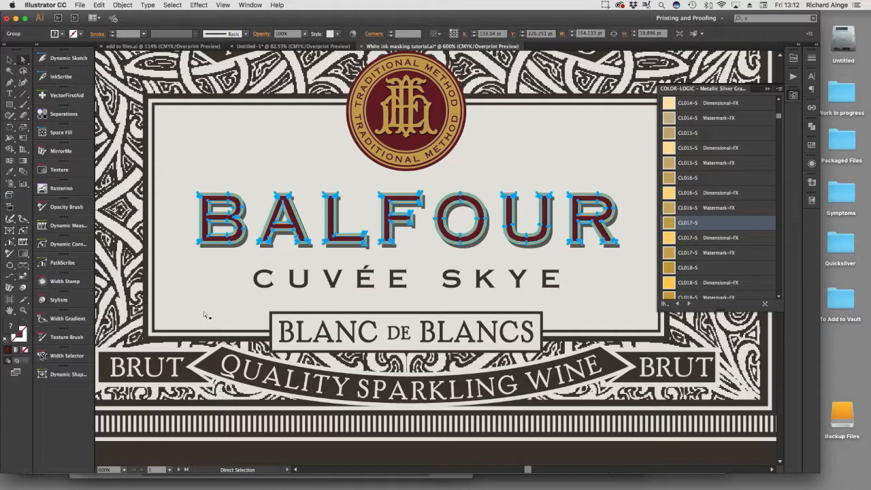
Apply the CL017-S style to the outlined gold border of the letter B in BALFOUR.
left_click(204, 311)
left_click_drag(175, 178, 276, 277)
left_click(341, 234)
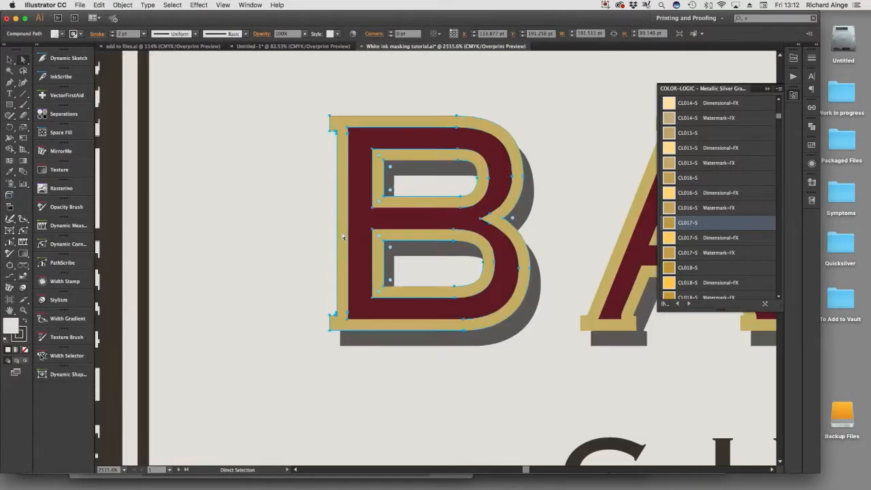
left_click(677, 224)
left_click_drag(300, 283, 295, 280)
scroll(295, 280, "right", 8)
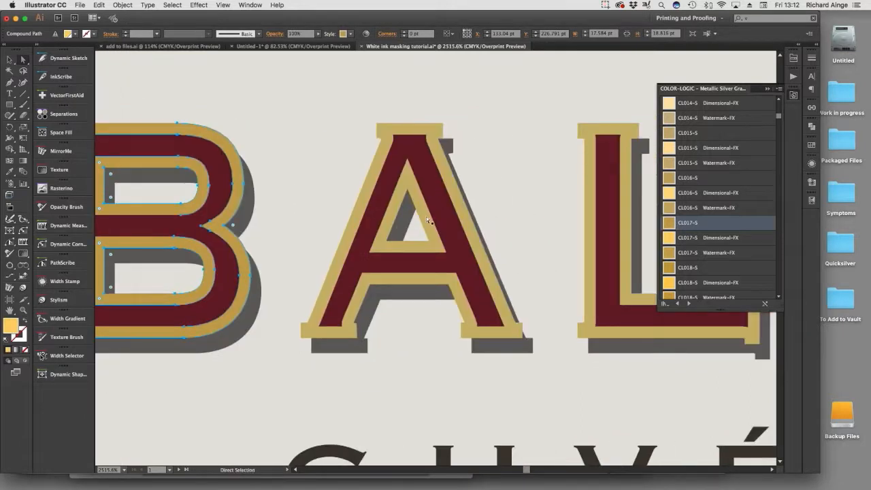
Apply the CL017-S style to the outlined gold borders of the letters A and L in BALFOUR.
left_click(392, 219)
left_click(667, 227)
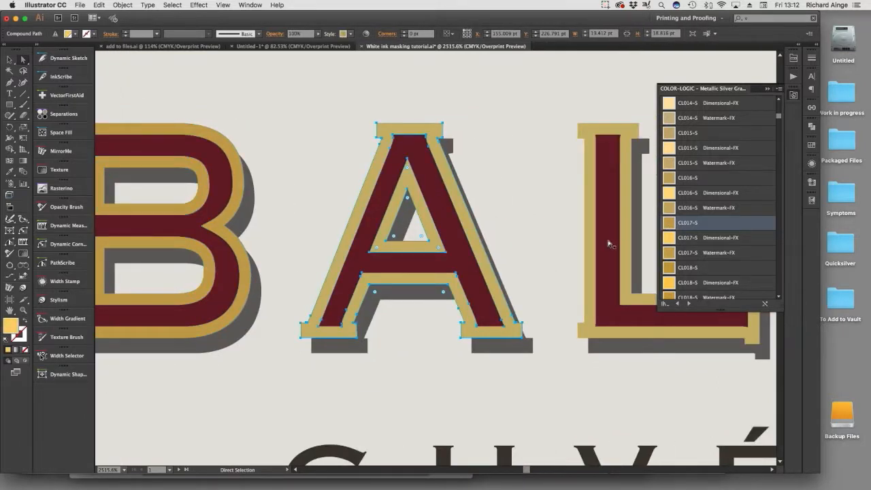
left_click(591, 240)
left_click(672, 224)
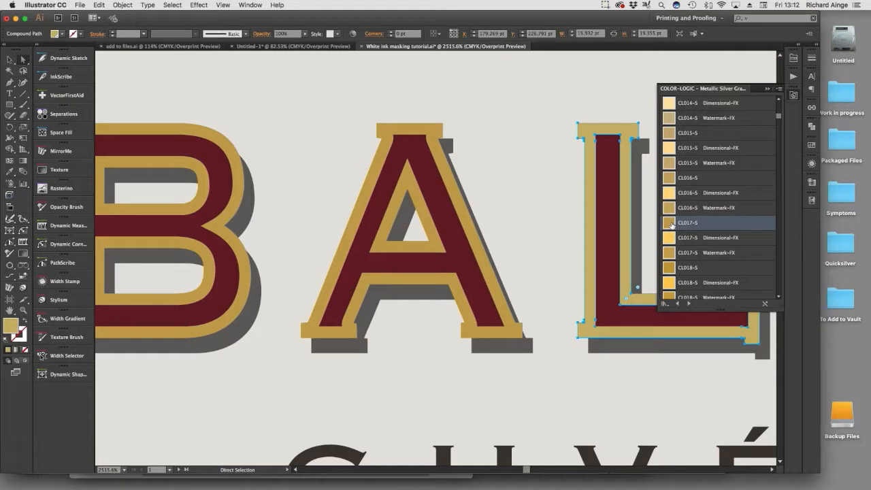
Apply the CL017-S style to the outlined gold borders of the letters F and O in BALFOUR.
left_click(553, 283, "alt+super")
left_click_drag(535, 284, 451, 294)
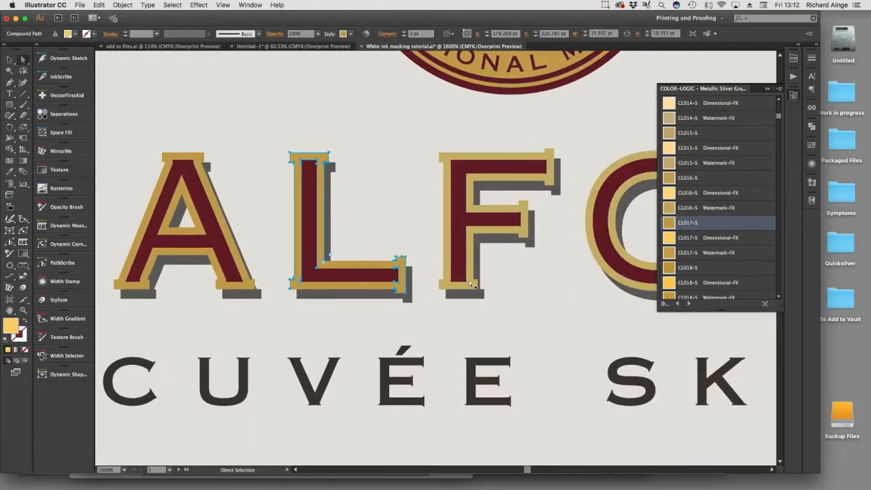
left_click(453, 272)
left_click(670, 225)
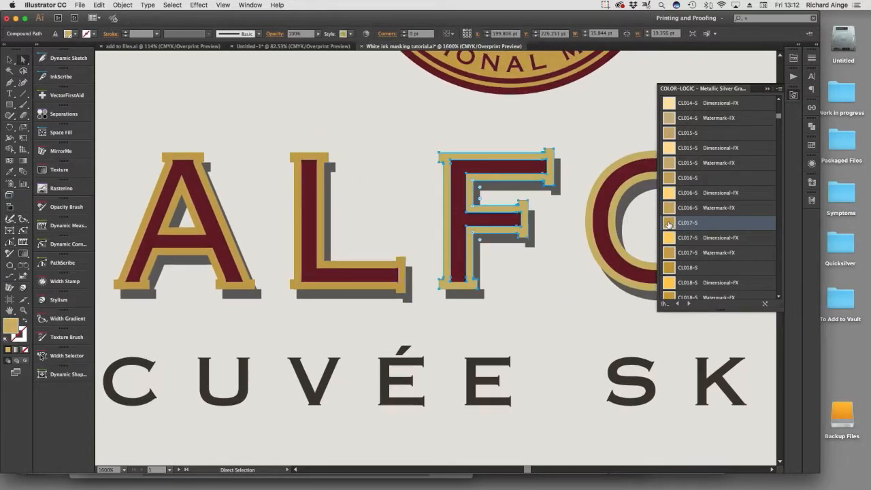
left_click(592, 231)
key("super+space")
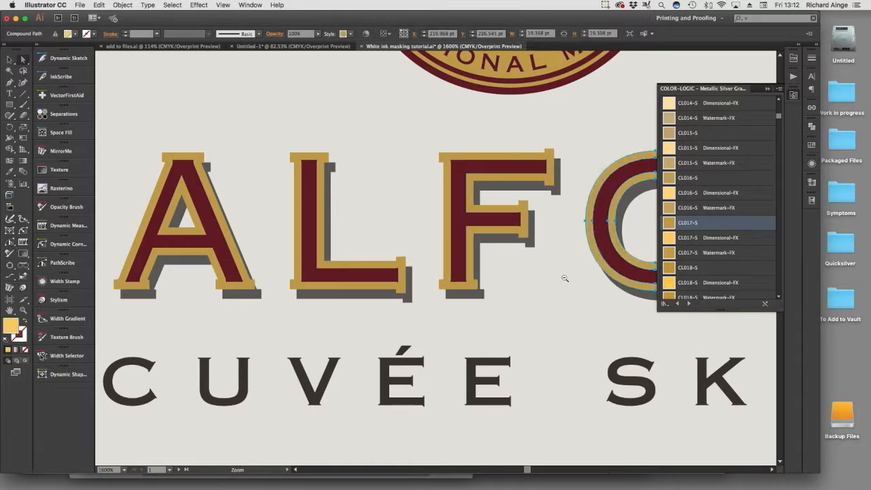
Apply the CL017-S style to the outlined gold borders of the letters U and R in BALFOUR, and deselect everything.
left_click_drag(564, 277, 418, 288)
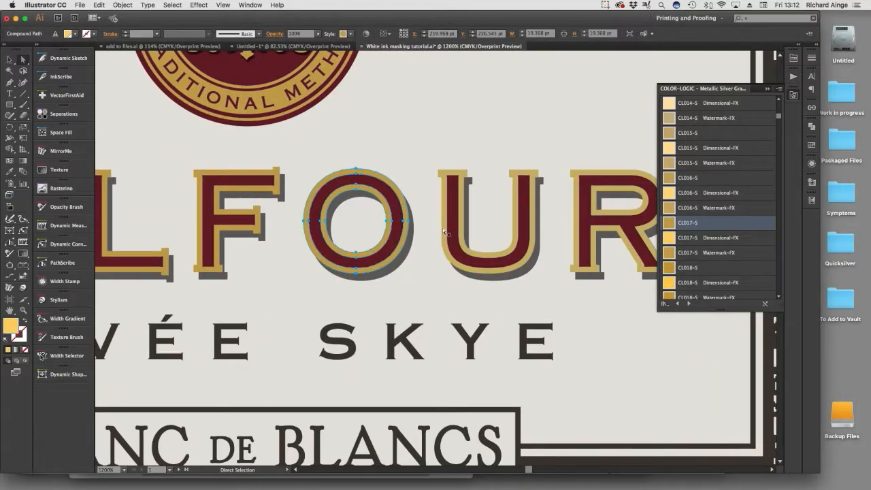
left_click(444, 232)
left_click(669, 225)
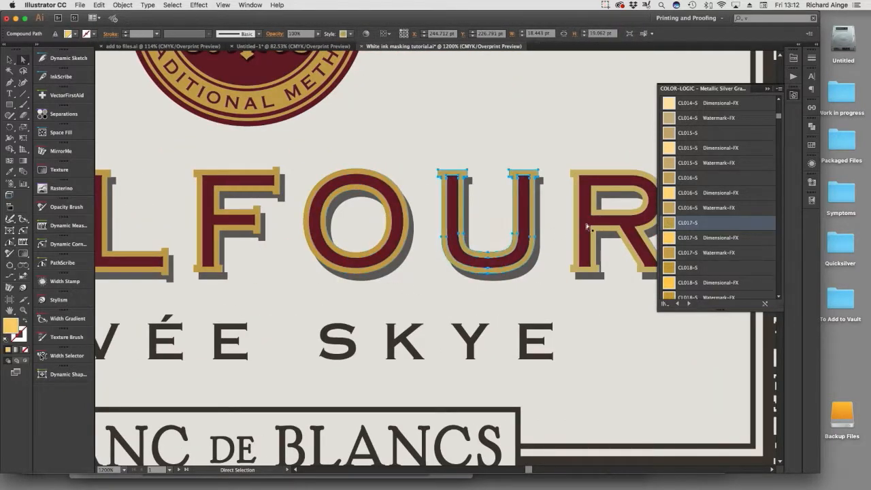
left_click(579, 232)
key("super+space")
left_click(463, 287, "alt")
left_click(340, 261, "alt")
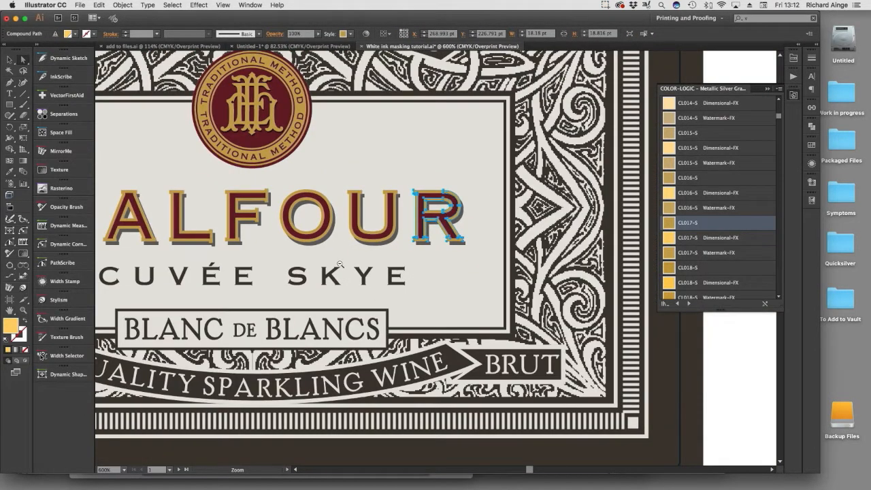
left_click(339, 263, "alt")
left_click(365, 451)
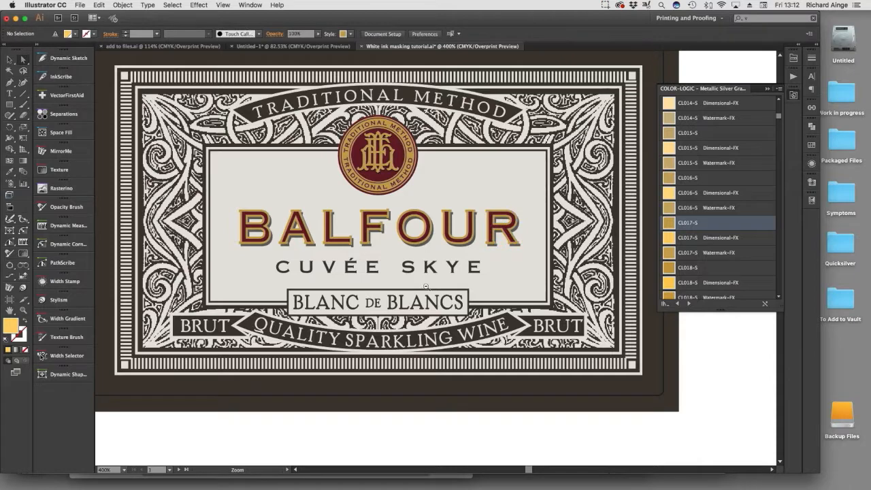
Select and copy the whole front label on the CONVERTED USING COLOR-LOGIC artboard.
key("super+1")
left_click_drag(519, 244, 411, 295)
left_click(508, 266, "alt")
left_click_drag(508, 266, 496, 275)
left_click(9, 59)
left_click_drag(150, 179, 400, 348)
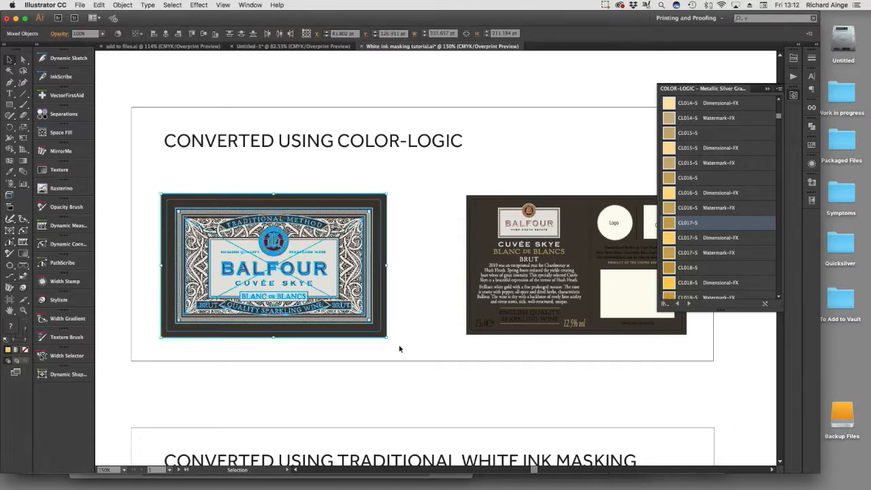
key("a")
Create a new 320 x 450 mm CMYK document, accept its autosave settings and paste the front label into it.
key("super+n")
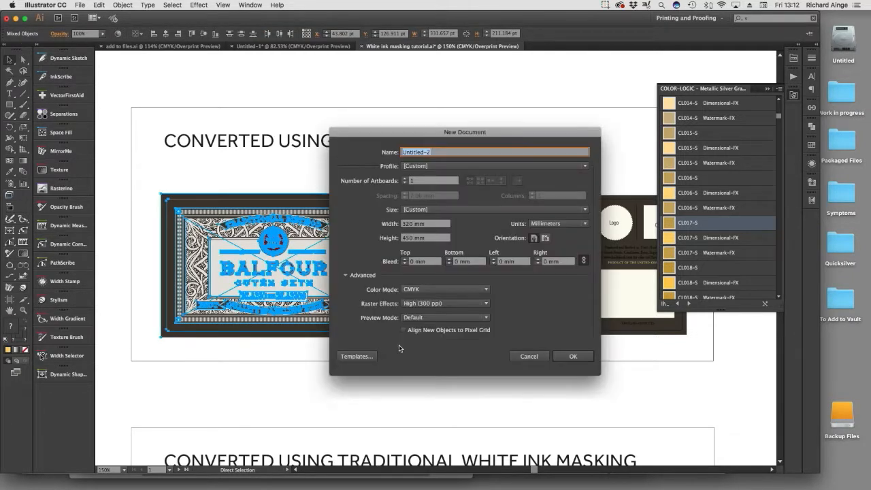
key("Return")
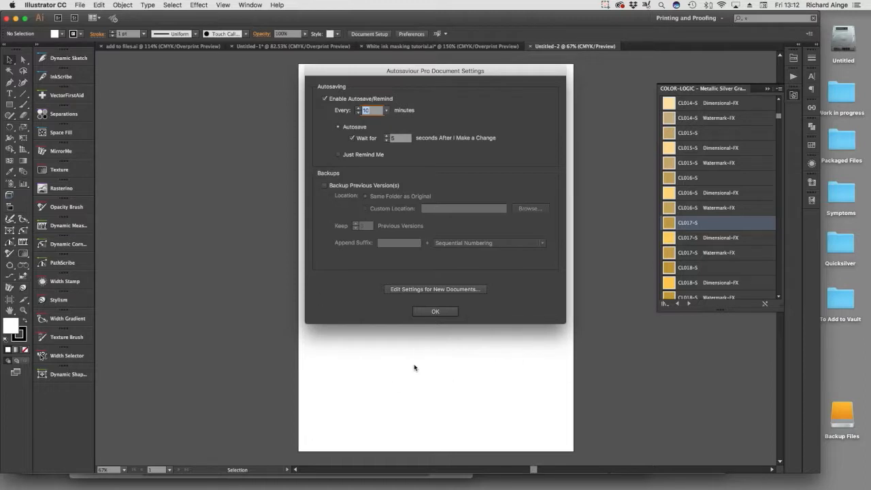
key("Return")
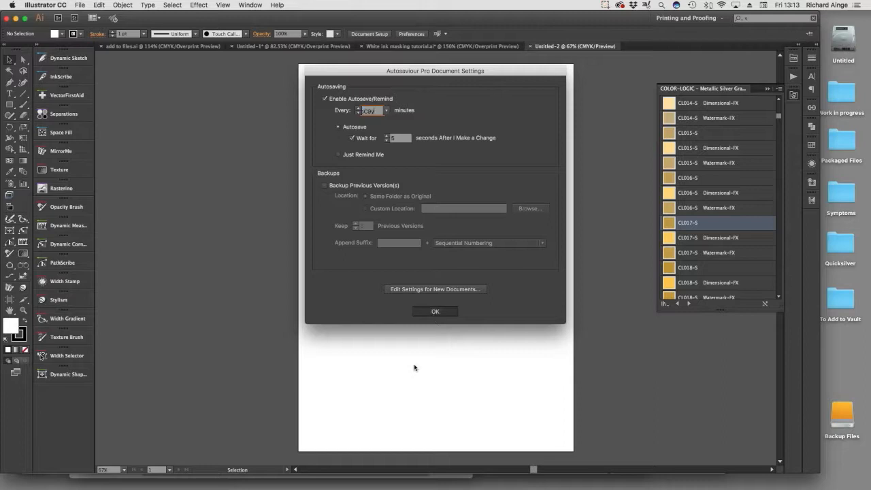
key("a")
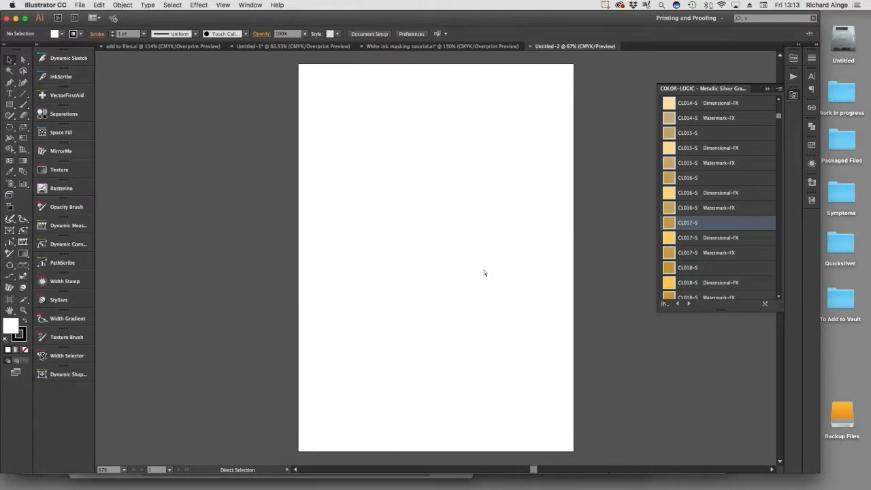
key("super+v")
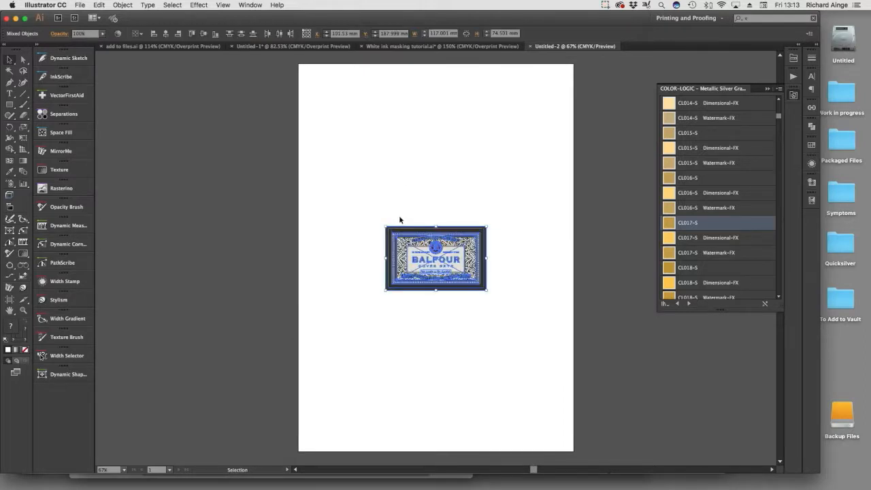
left_click(349, 240)
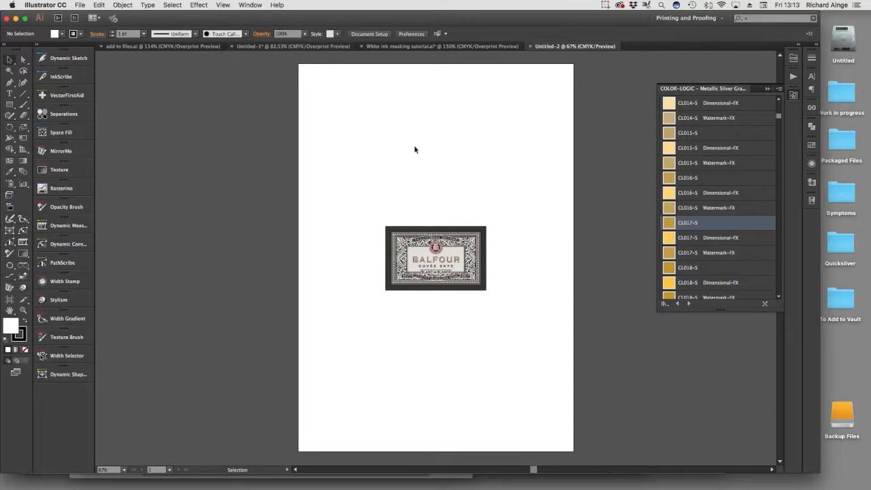
Shrink the artboard to about 131 x 88 mm, leaving a narrow margin around the pasted label.
key("super+a")
left_click(436, 141)
left_click(369, 33)
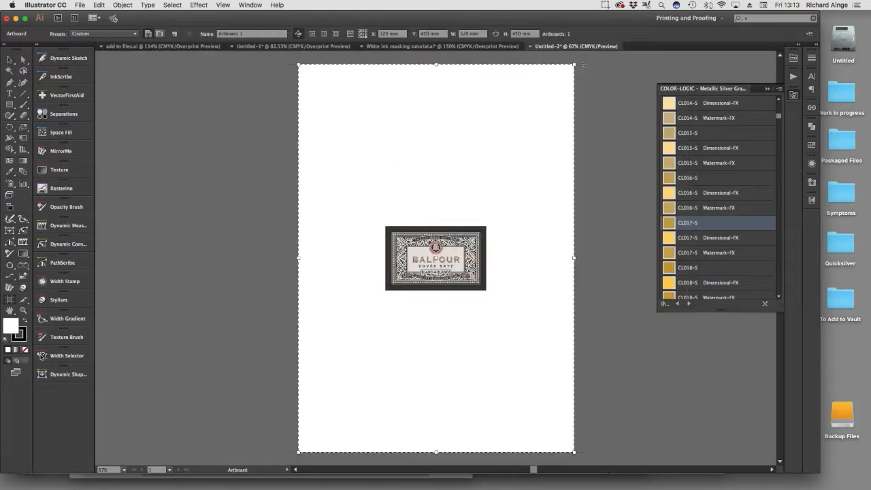
left_click_drag(576, 65, 492, 219)
left_click_drag(298, 452, 379, 297)
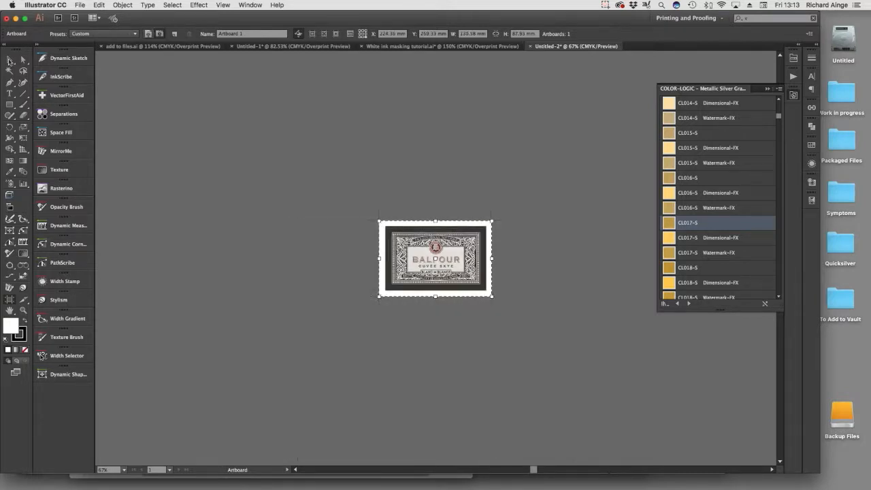
left_click(10, 60)
Turn on Overprint Preview and fill the view with the label artboard.
key("alt+shift+super+y")
key("z")
left_click_drag(372, 213, 500, 301)
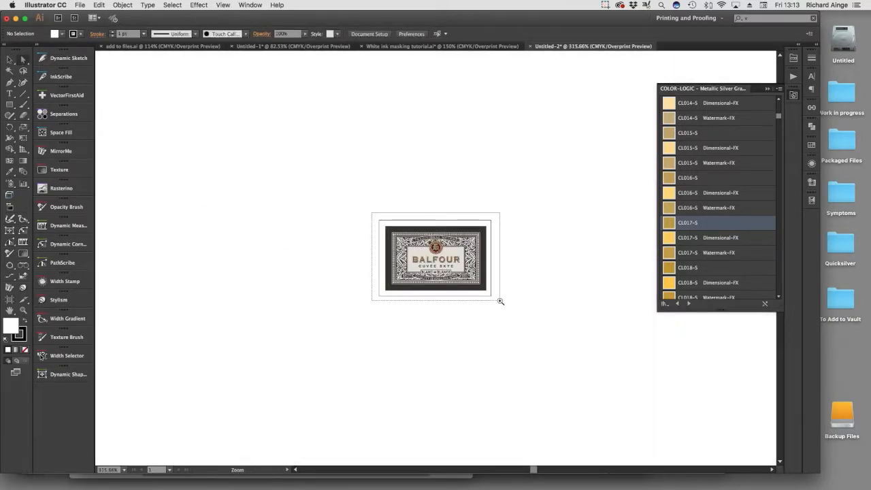
Save the label document to the Desktop as Untitled-2.pdf with the [Press Quality] PDF preset.
left_click(79, 4)
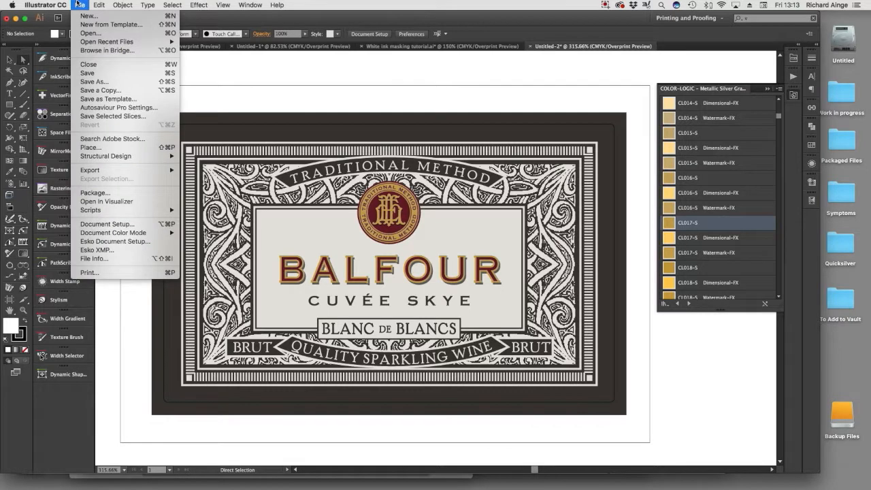
left_click(94, 81)
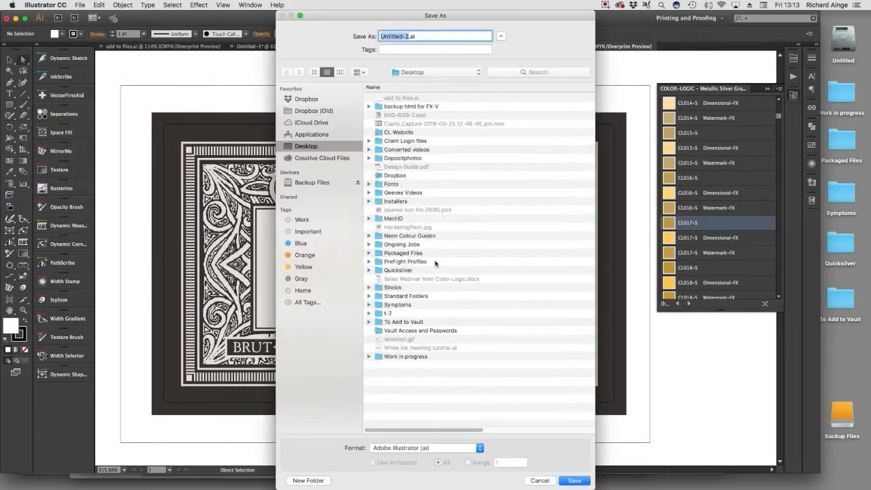
left_click(430, 450)
key("Return")
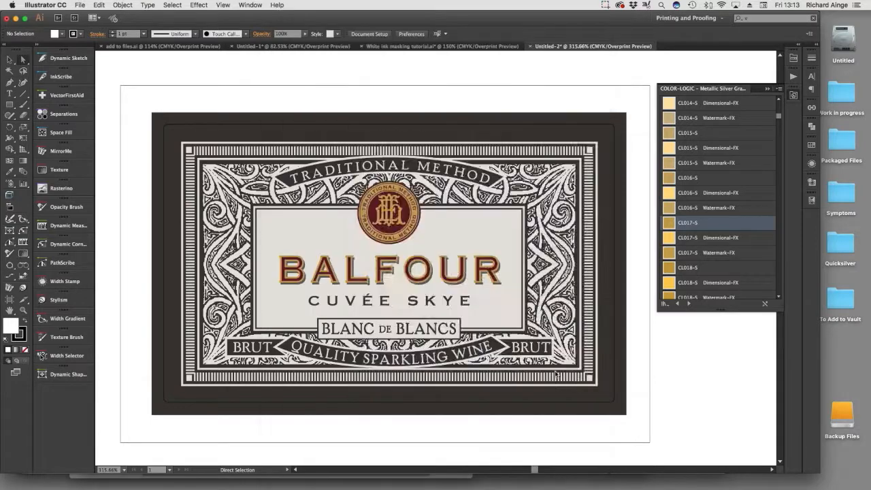
left_click(508, 123)
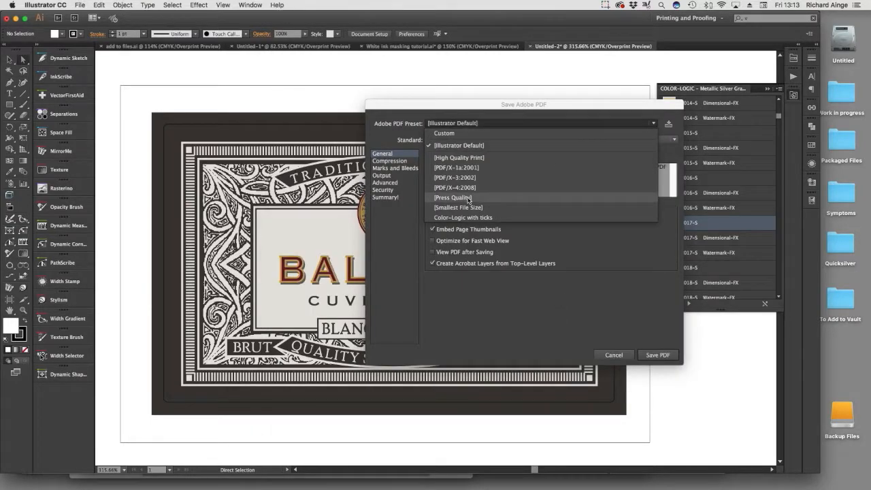
left_click(508, 197)
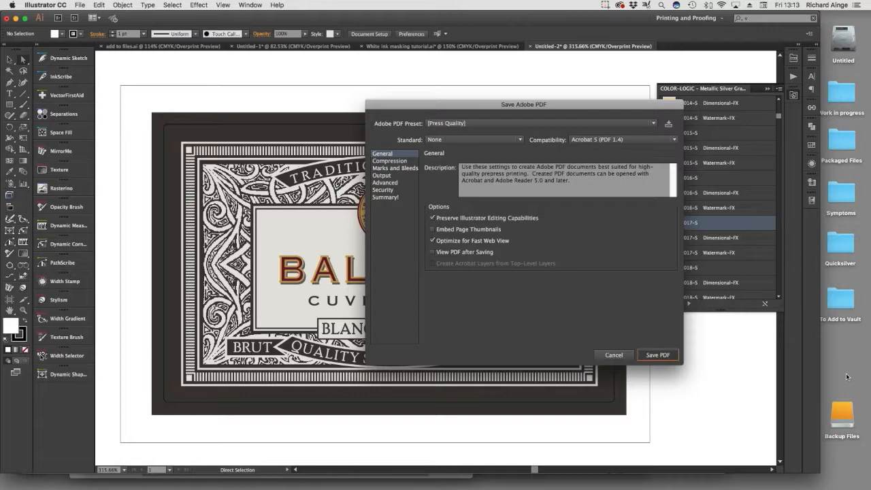
key("Return")
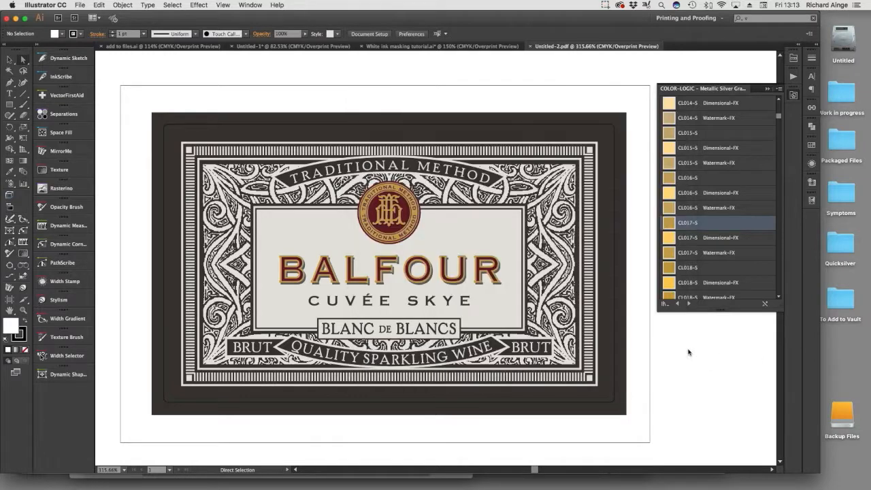
Switch to the desktop, move the Acrobat window out of the way and open Untitled-2.pdf in FX-Viewer.
left_click(847, 375, "alt")
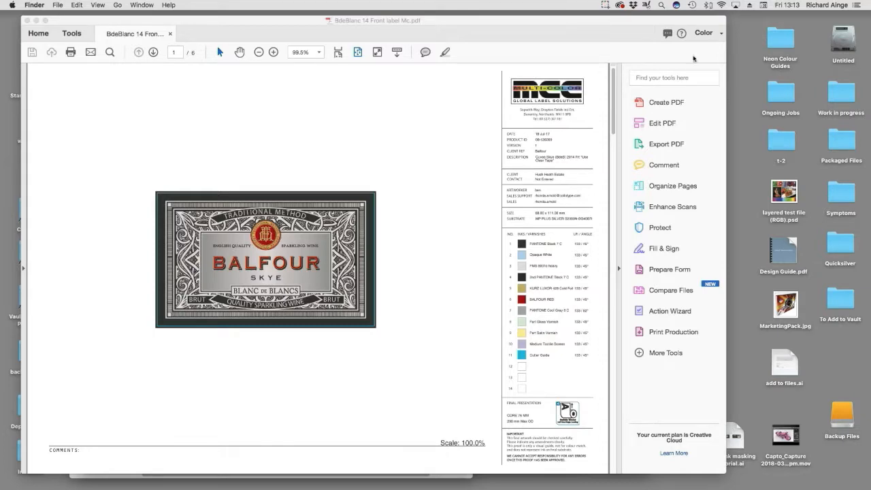
left_click_drag(627, 22, 566, 51)
left_click_drag(677, 30, 412, 480)
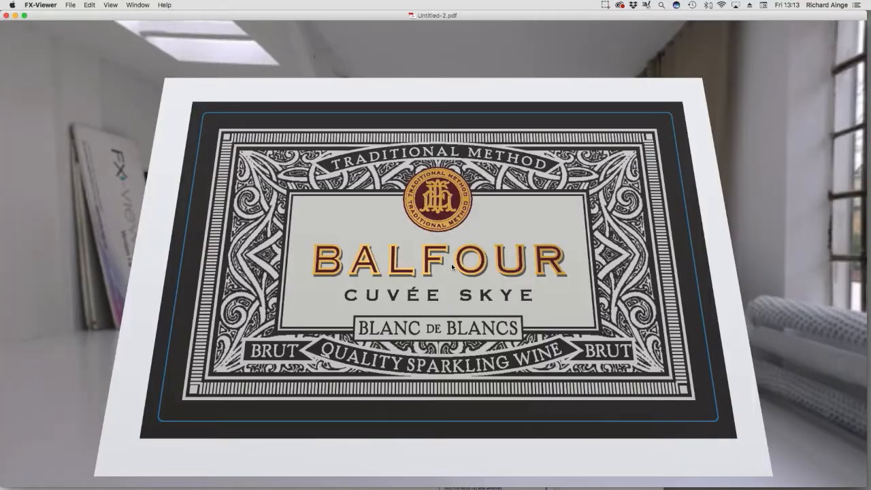
Examine the metallic label from different angles in the 3D environment and reset the view.
left_click(110, 4)
left_click(109, 4)
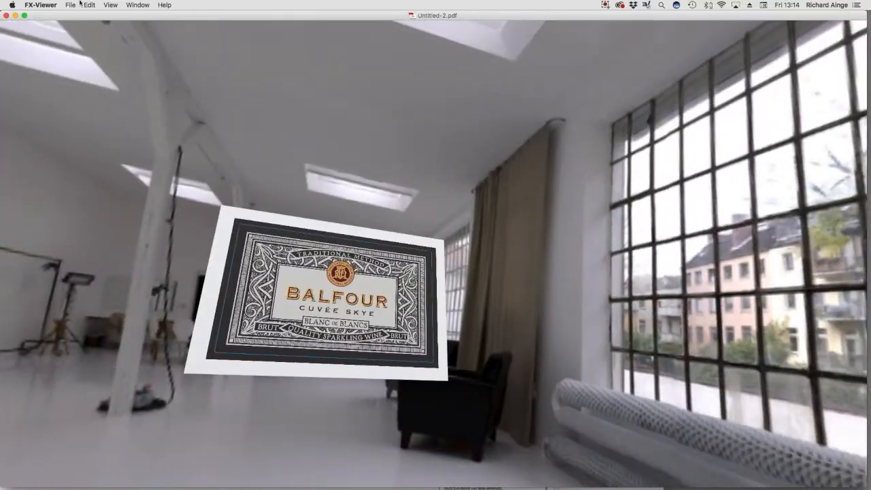
left_click(110, 4)
left_click(127, 93)
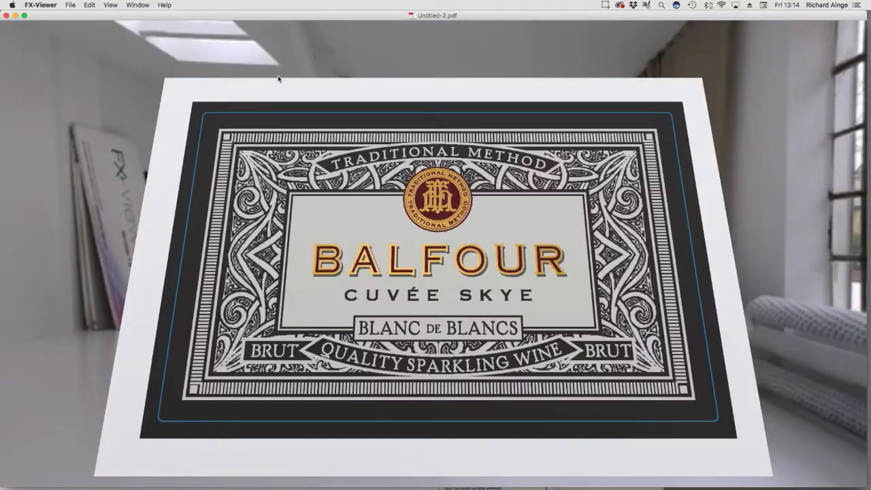
Visualize the label as Foil, examine its gold lettering and seal, and quit FX-Viewer.
left_click(110, 5)
mouse_move(129, 43)
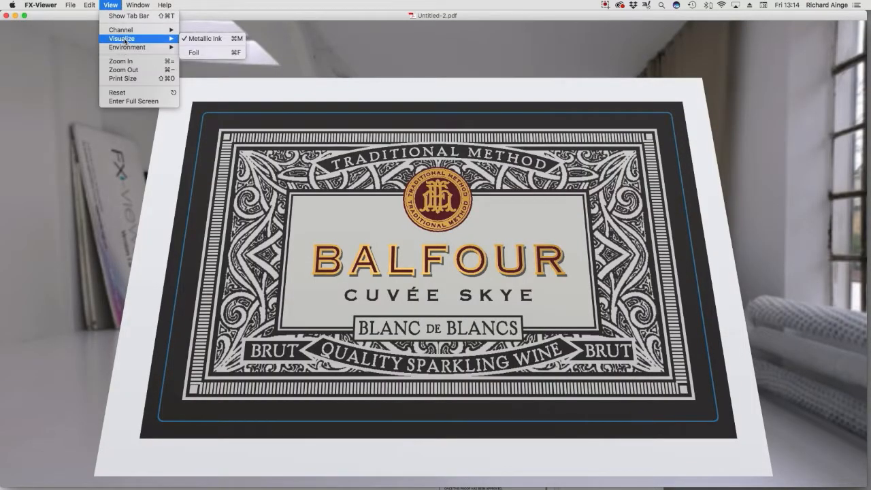
left_click(211, 54)
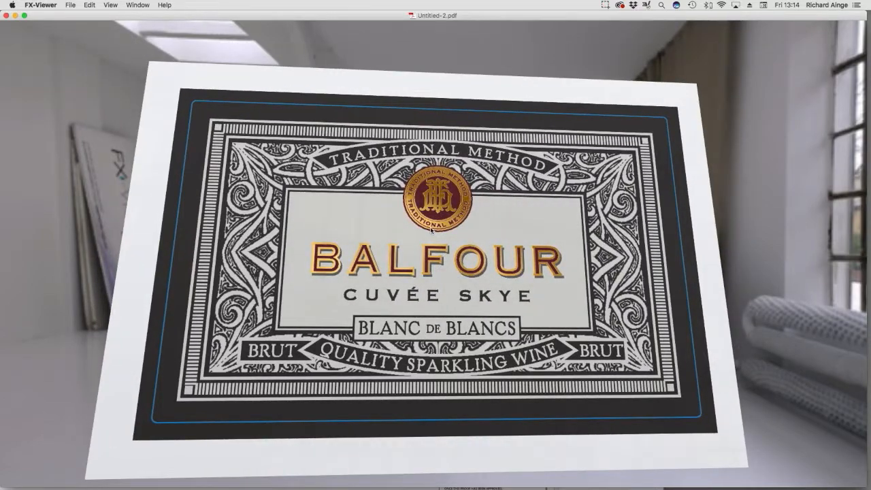
key("super+q")
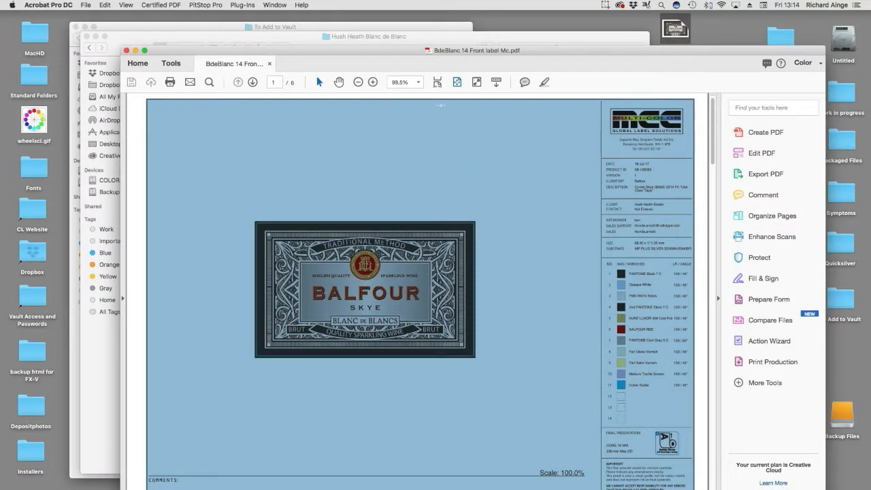
Quit Acrobat Pro DC, select Untitled-2.pdf on the desktop and switch back to Illustrator.
left_click(45, 5)
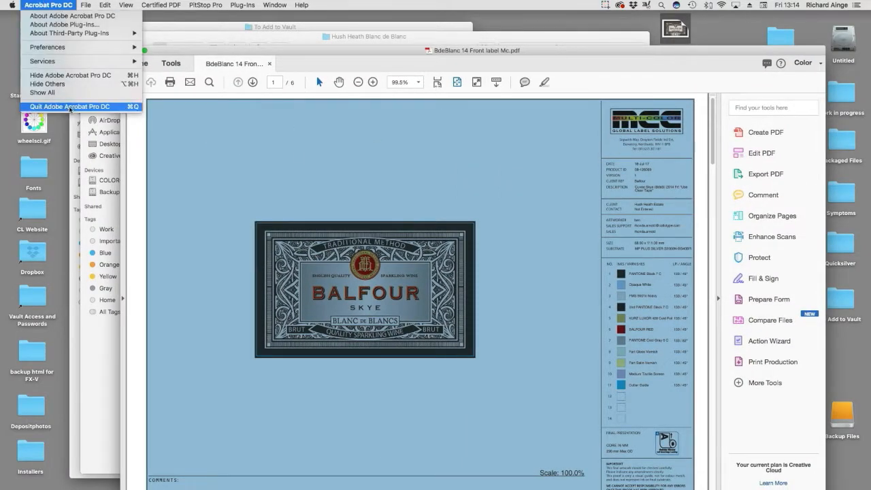
left_click(129, 106)
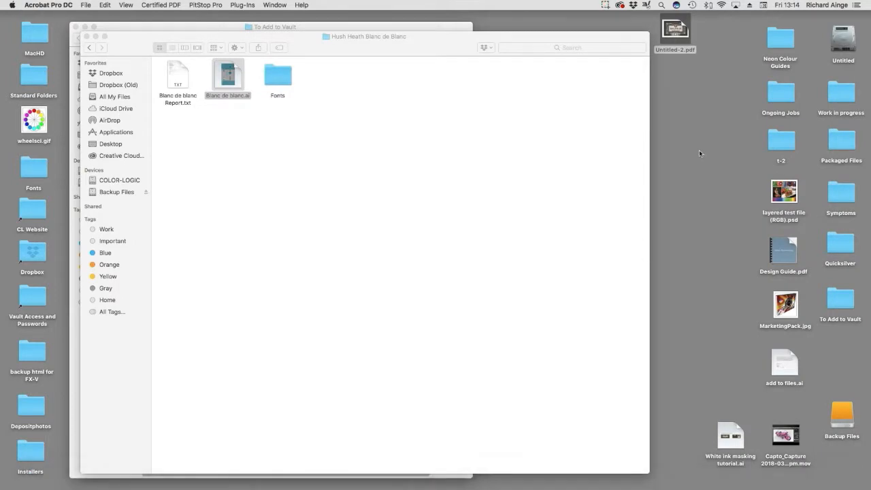
left_click_drag(706, 137, 677, 30)
mouse_move(447, 488)
left_click(579, 485)
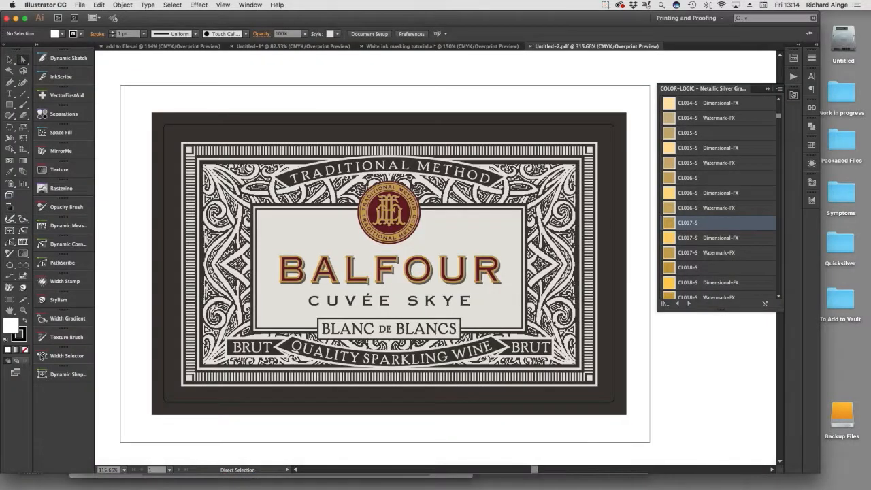
Close Untitled-2.pdf, bring the labels under the traditional white ink masking heading into view and put away the COLOR-LOGIC swatch library.
left_click(474, 337, "alt")
left_click(475, 336, "alt+super")
left_click_drag(431, 213, 486, 324)
key("super+w")
left_click(455, 173)
mouse_move(431, 354)
left_mouse_down()
mouse_move(436, 187)
mouse_move(412, 51)
left_mouse_up()
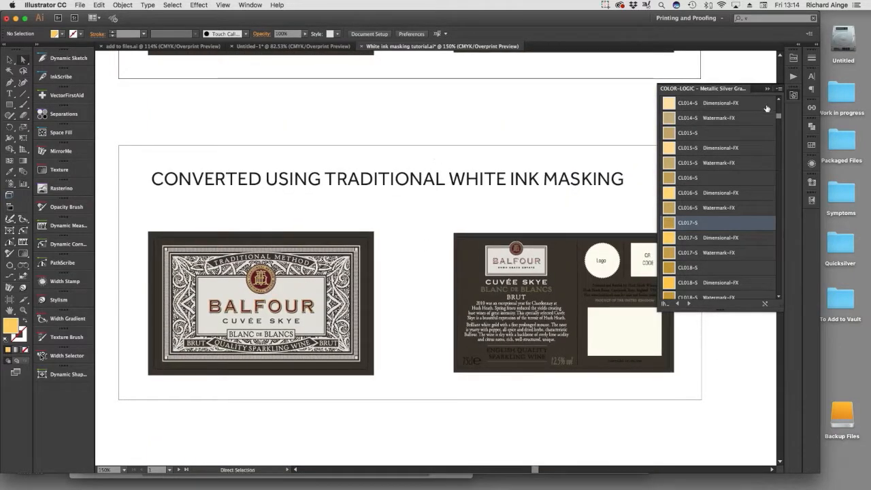
left_click(768, 89)
left_click_drag(415, 261, 425, 246)
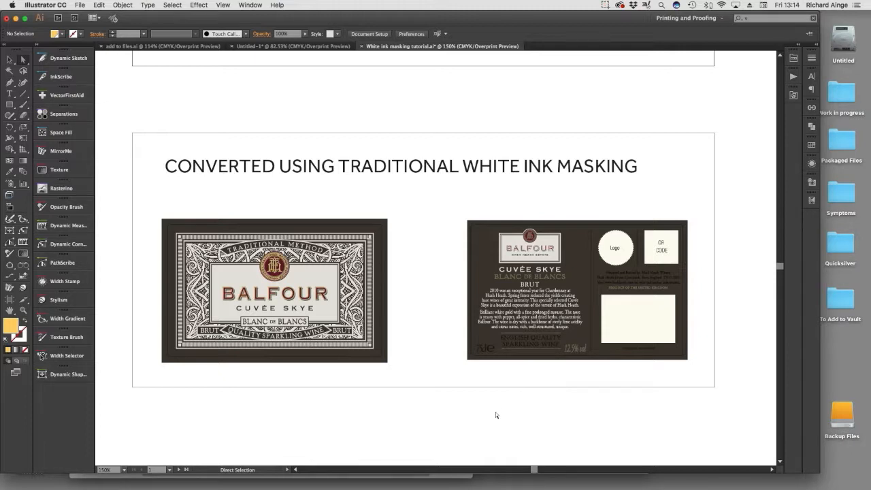
Show the document's layers beside the artwork and flatten all of them into the Foreground layer.
left_click(9, 59)
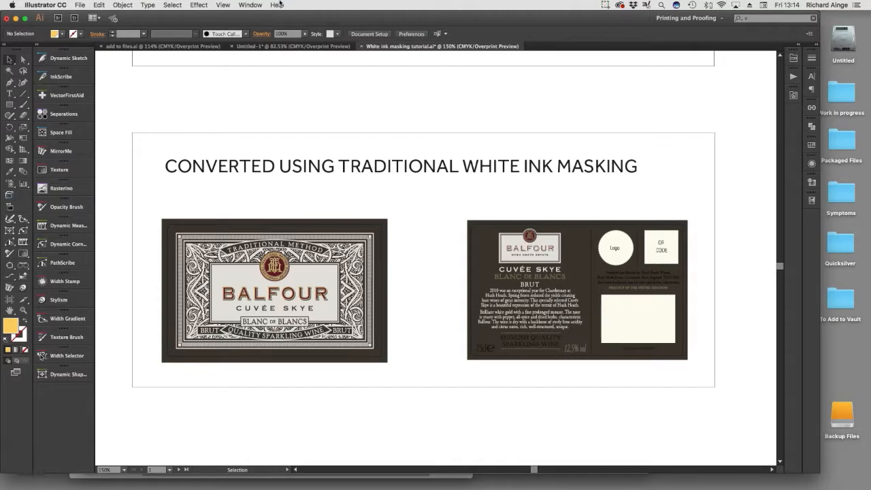
left_click(217, 5)
left_click(266, 290)
left_click_drag(520, 117, 729, 68)
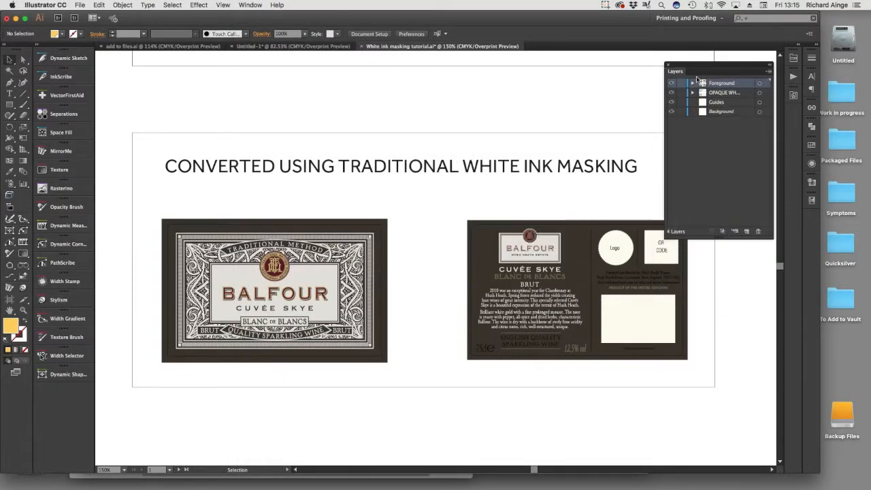
left_click(769, 71)
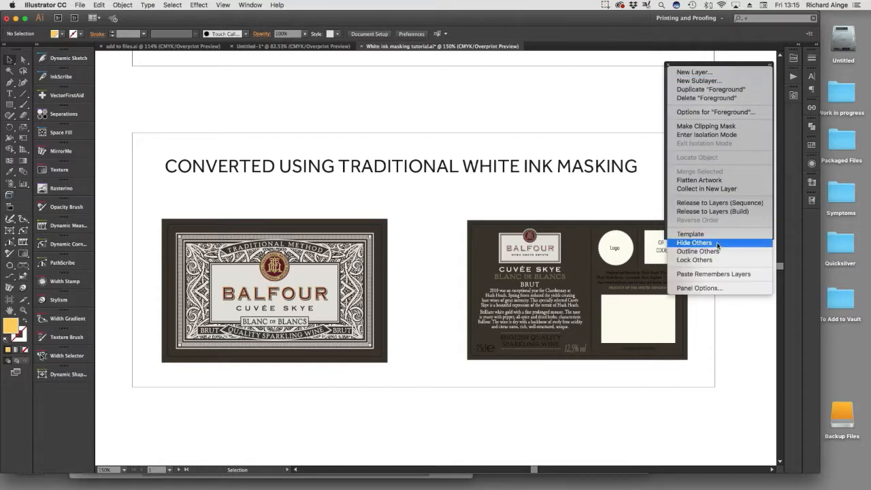
left_click(713, 182)
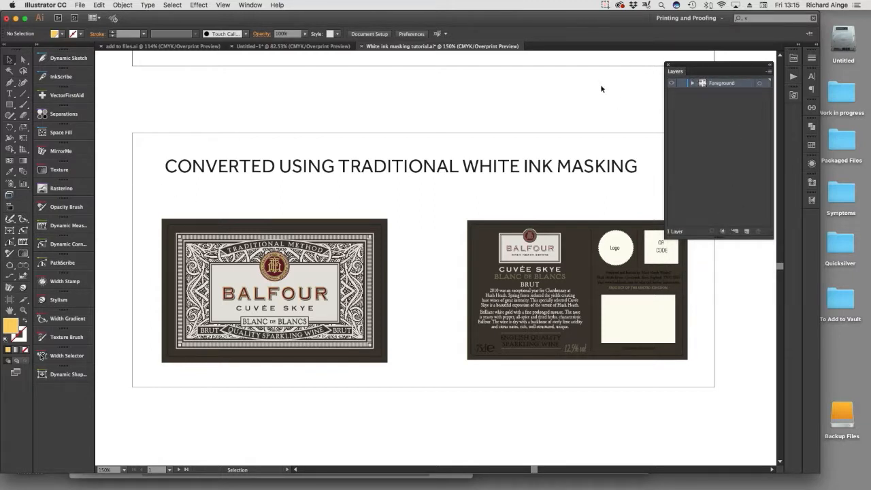
Create a layer named White and place a copy of both label artworks in position on it.
left_click(747, 232)
left_click_drag(145, 202, 725, 399)
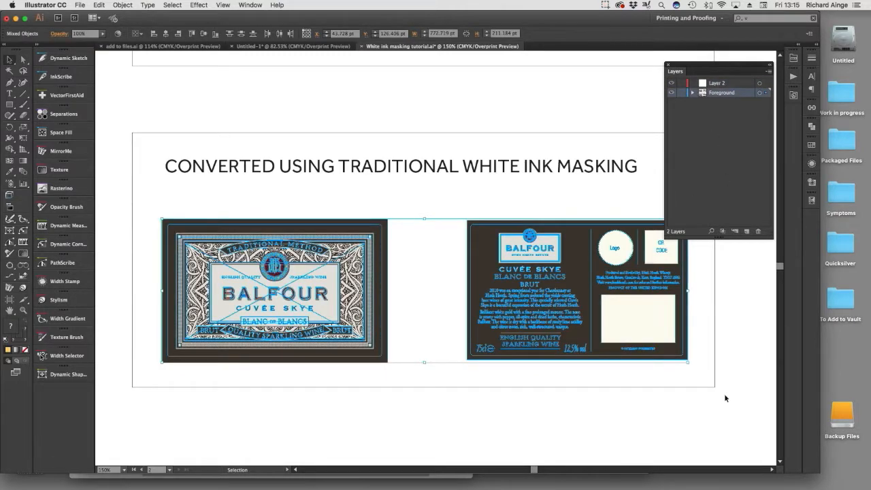
key("Return")
left_click(623, 269)
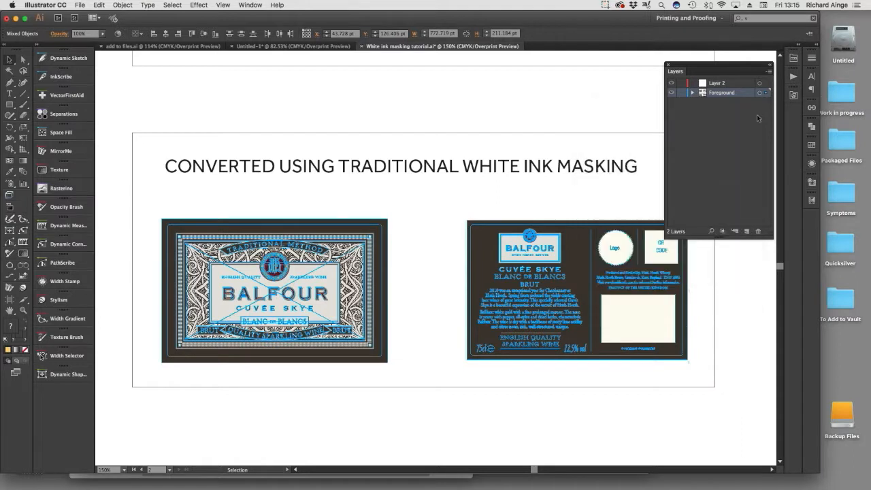
double_click(716, 83)
type("White")
key("Return")
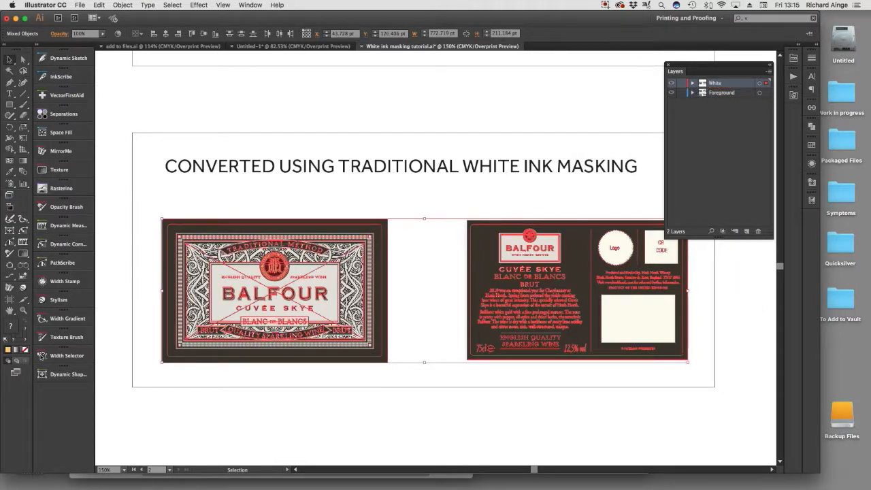
left_click(475, 405)
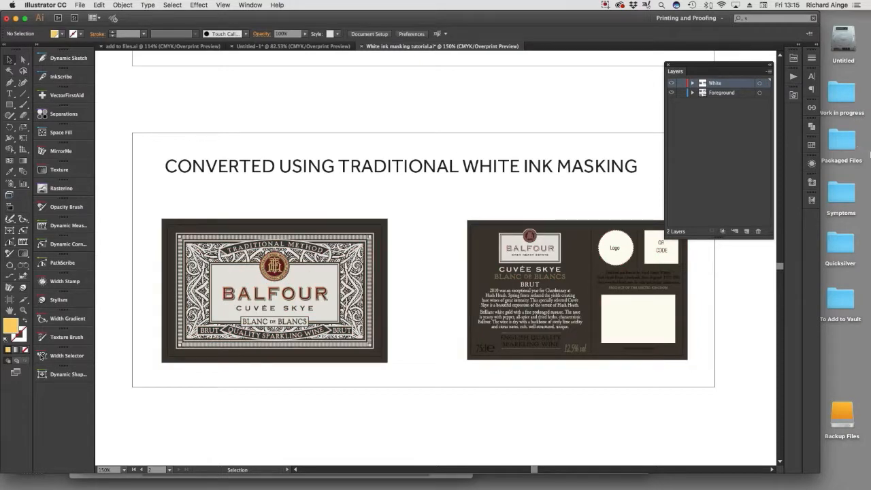
Start a new swatch named White with cyan, magenta, yellow and black all at 0%.
left_click(811, 146)
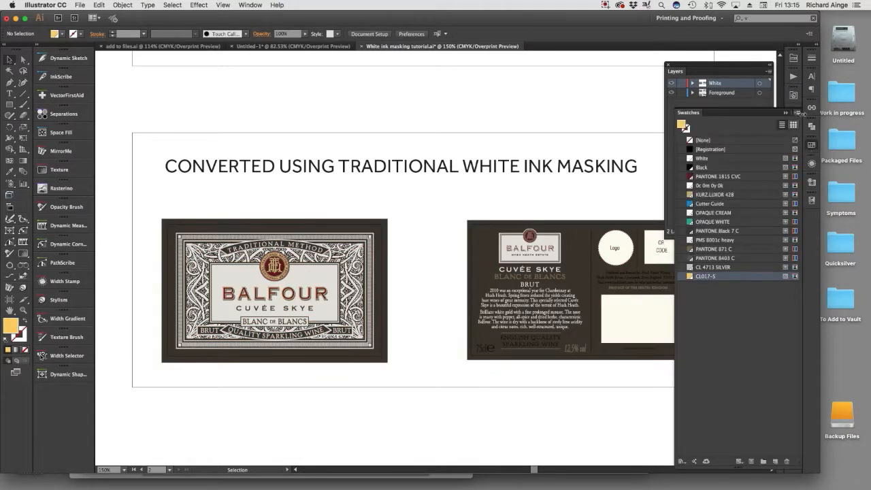
left_click(798, 113)
left_click(724, 114)
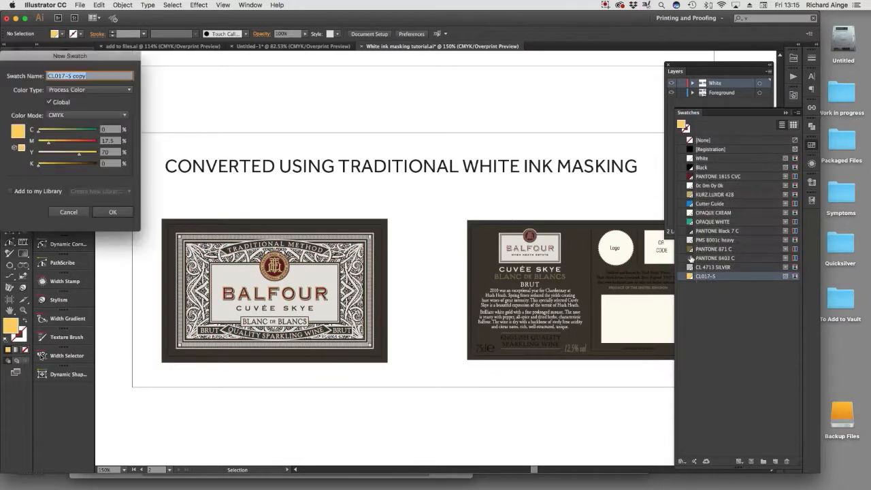
left_click_drag(52, 55, 390, 79)
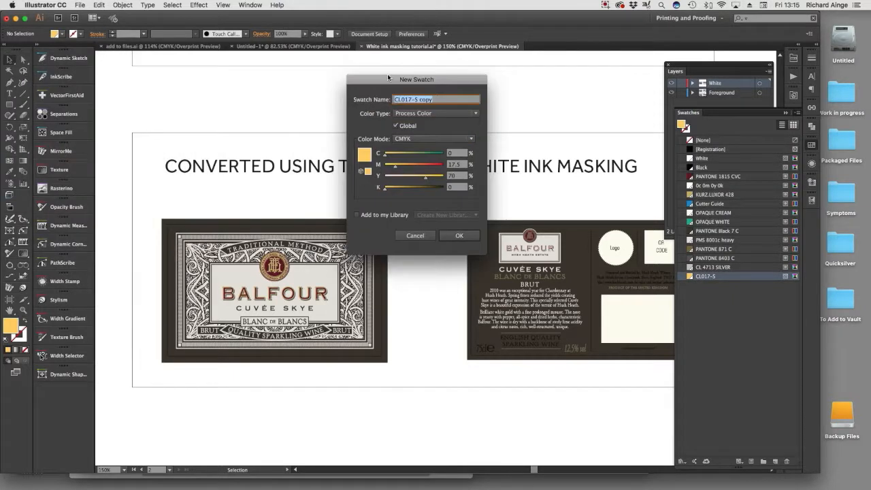
type("White")
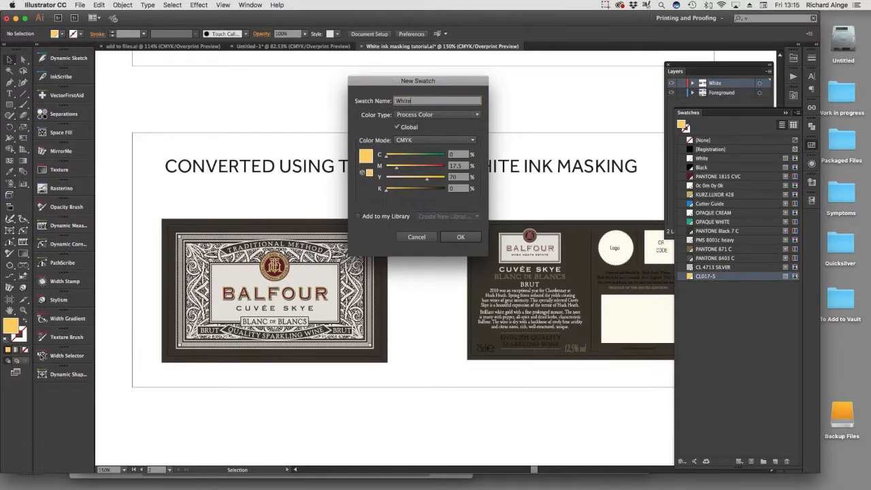
key("Tab")
key("Tab")
key("Tab")
key("Tab")
type("0")
key("Tab")
type("0")
key("Tab")
type("0")
key("Tab")
key("Tab")
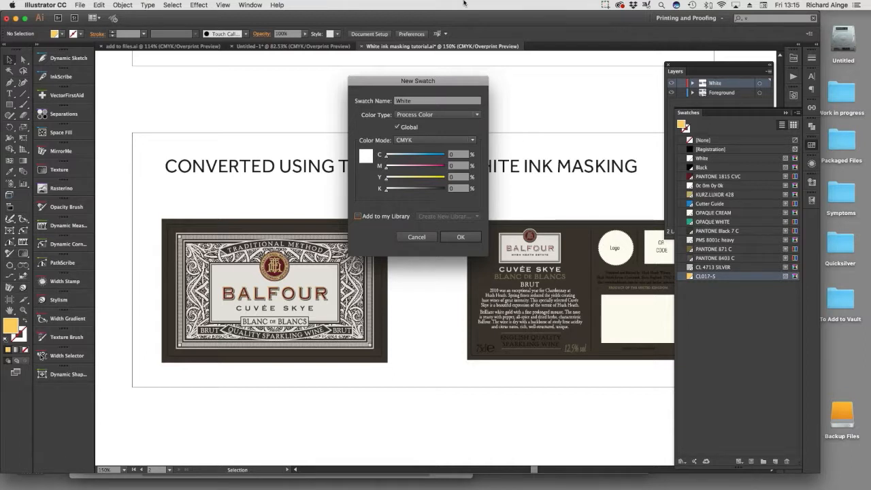
Make the new swatch a spot color, name it NEW White and save it as the active fill.
left_click(423, 116)
left_click(418, 134)
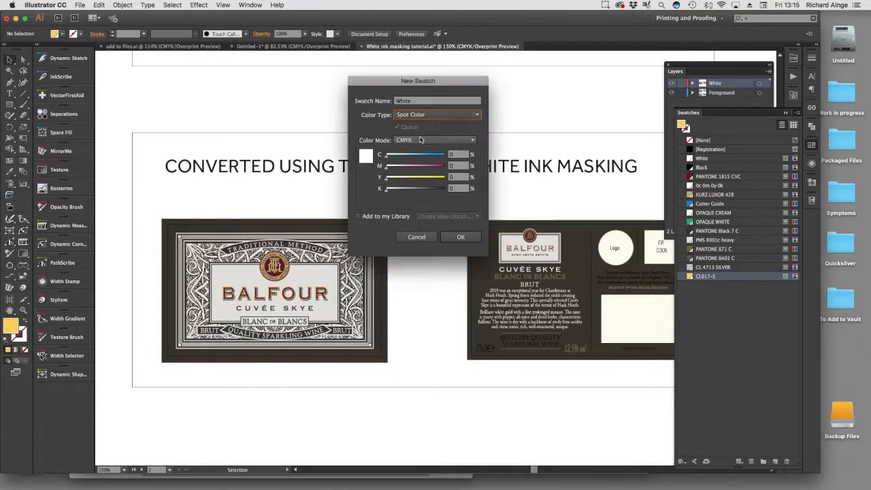
left_click(460, 237)
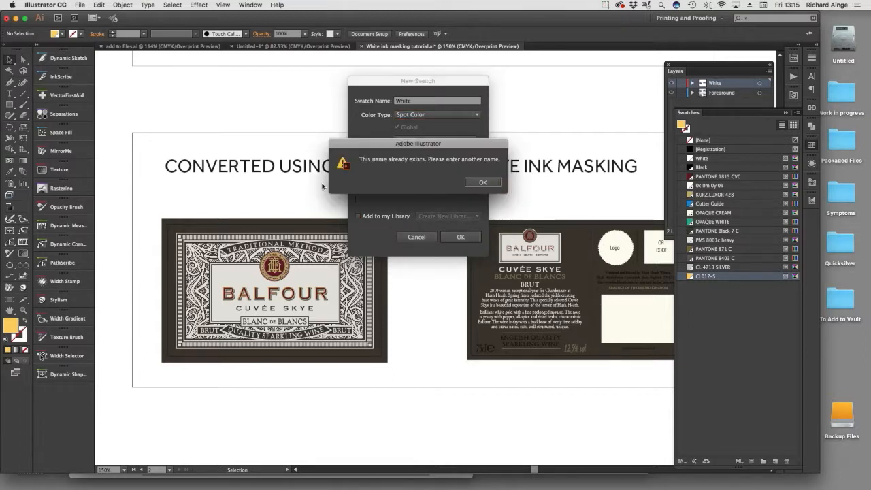
left_click(474, 182)
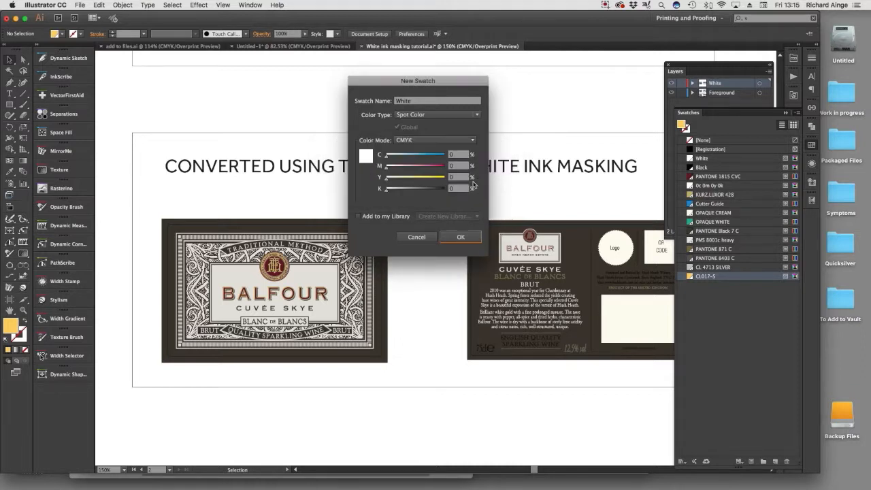
left_click(420, 101)
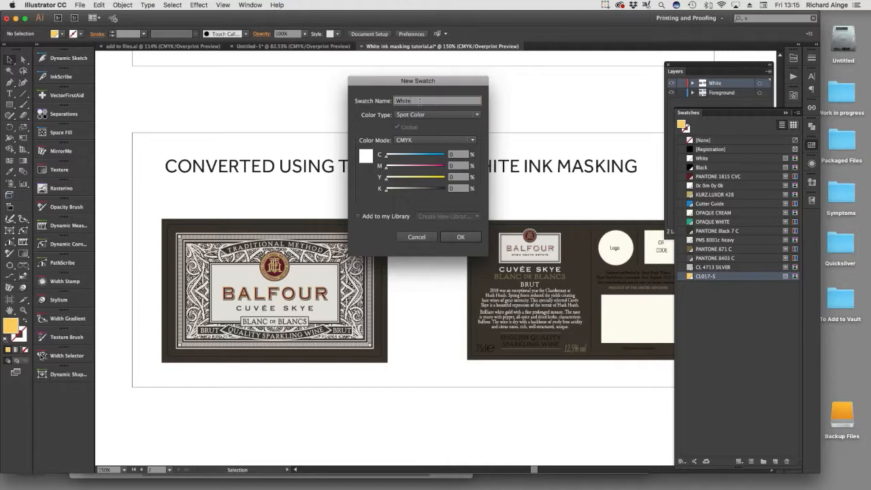
type("NEW")
left_click(461, 237)
left_click(721, 286)
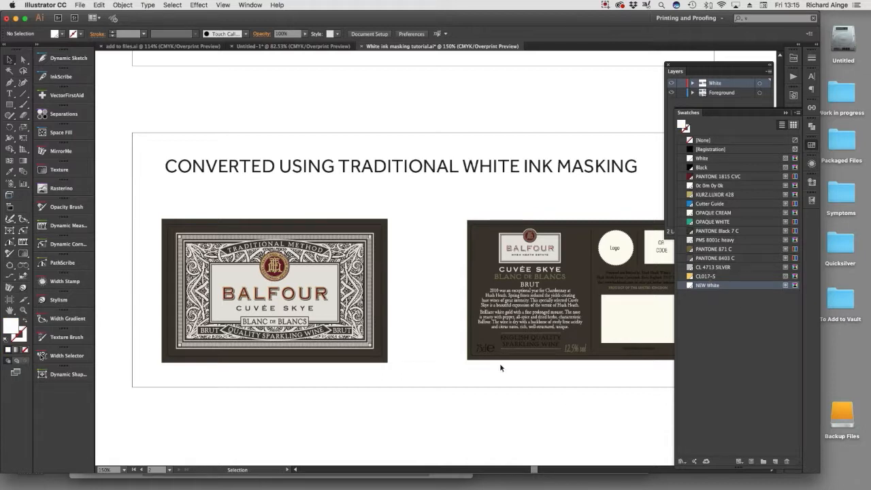
Draw a rectangle about 155 by 140 pt in the blank area below the labels and fill it with OPAQUE WHITE.
left_click(22, 59)
left_click_drag(446, 333, 452, 173)
left_click(9, 104)
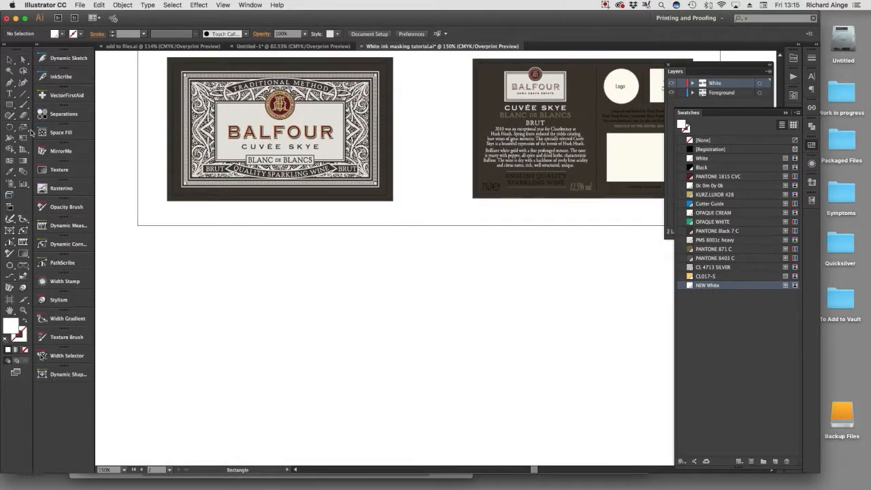
left_click_drag(236, 291, 344, 386)
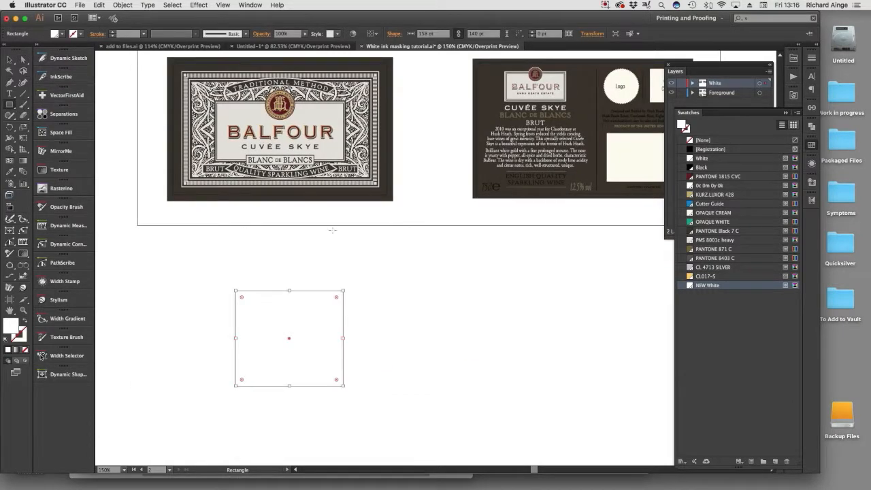
left_click(712, 223)
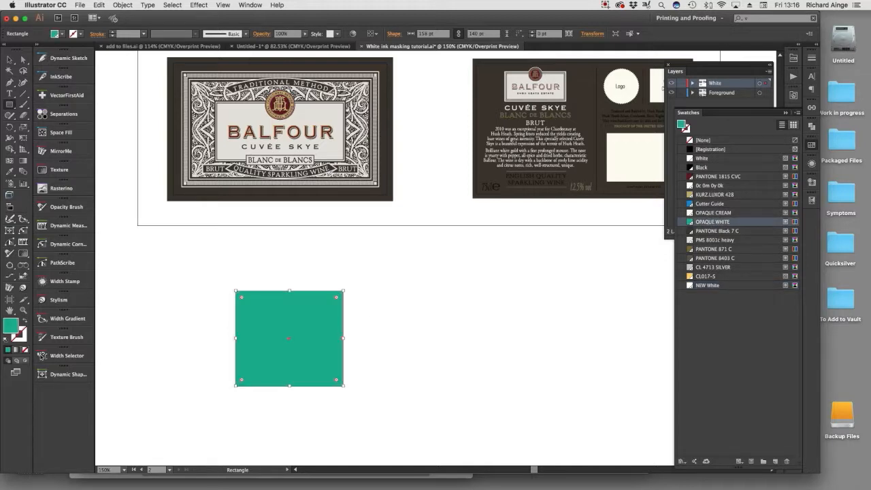
left_click(8, 350)
left_click_drag(272, 225, 567, 269)
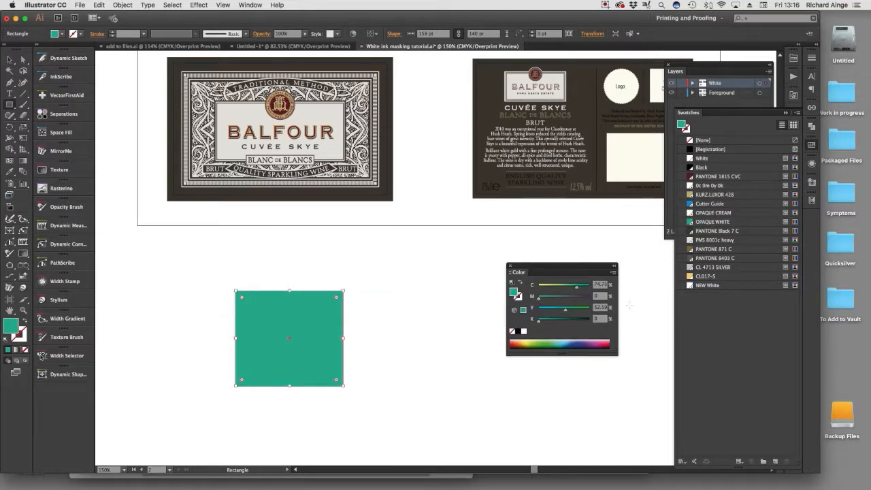
left_click(11, 60)
left_click(207, 339)
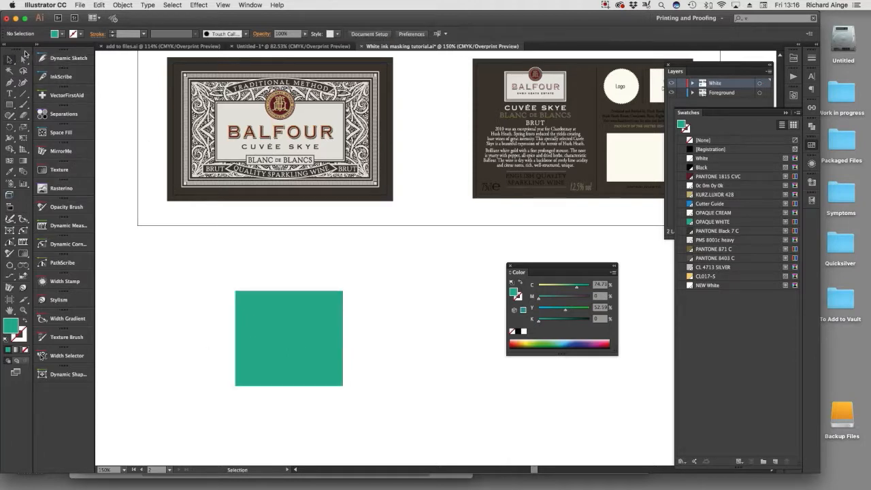
Draw a smaller rectangle about 96 by 77 pt inside the green one and fill it with NEW White.
left_click(9, 104)
left_click_drag(269, 318, 334, 370)
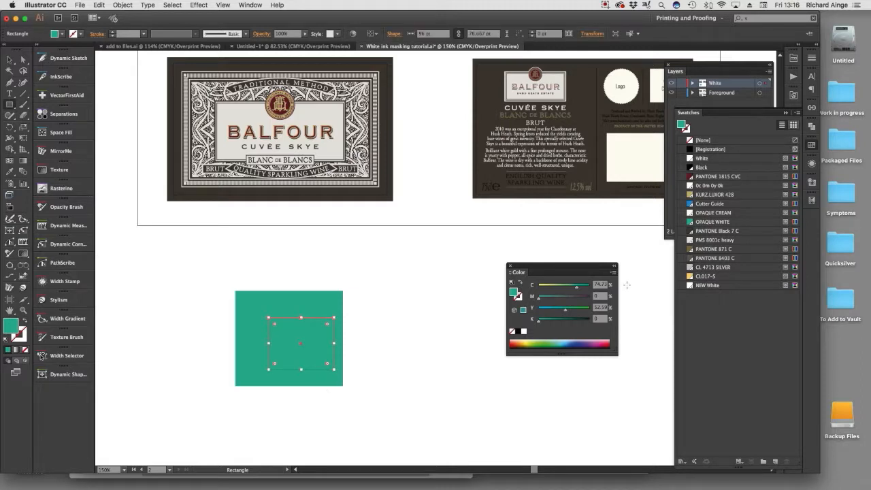
left_click(706, 287)
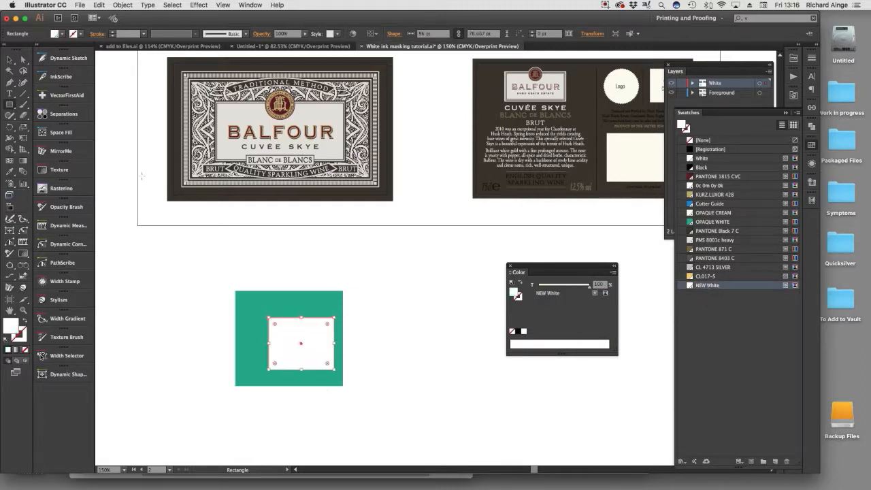
left_click(10, 60)
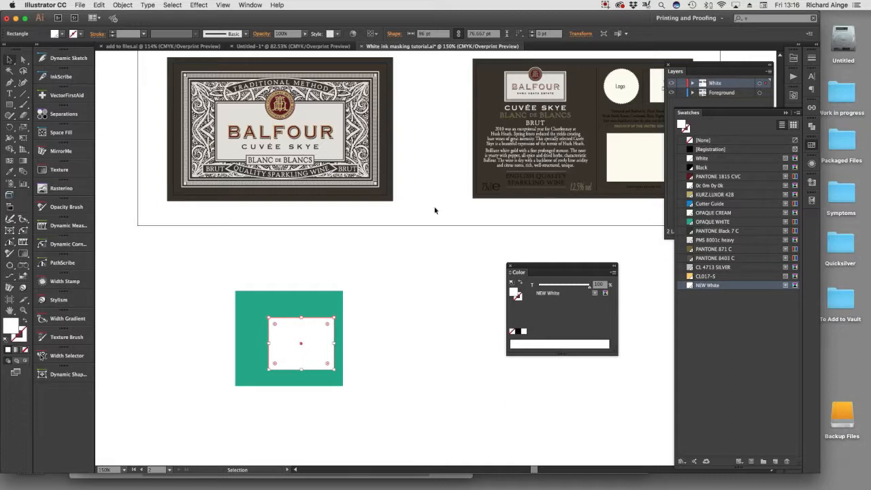
Turn on Overprint Fill for the small NEW White rectangle and deselect it.
left_click(810, 202)
left_click(712, 186)
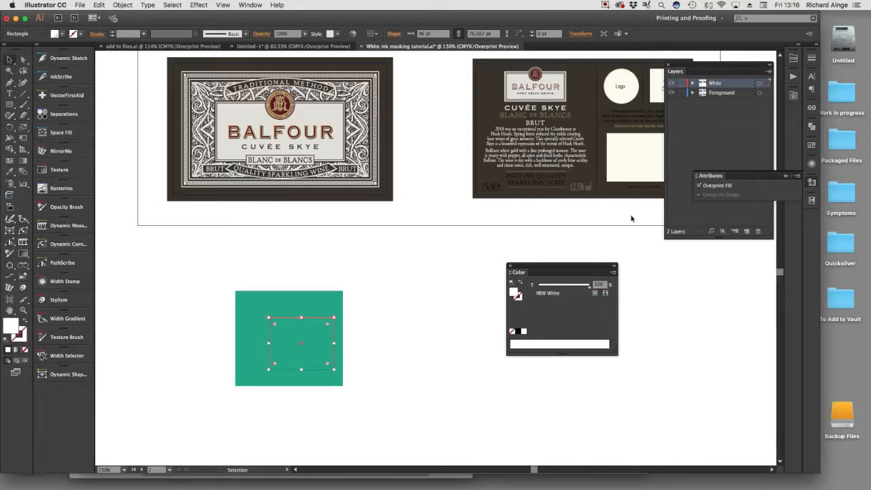
left_click(430, 284)
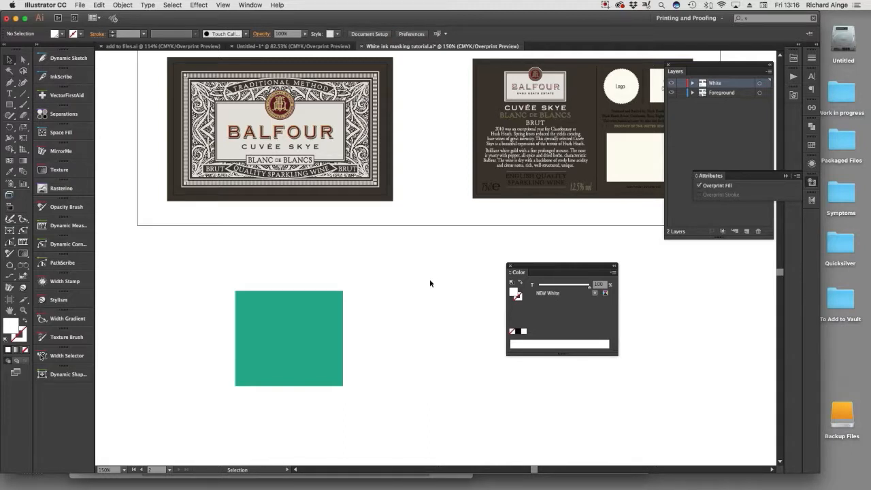
left_click_drag(156, 241, 408, 429)
left_click(429, 428)
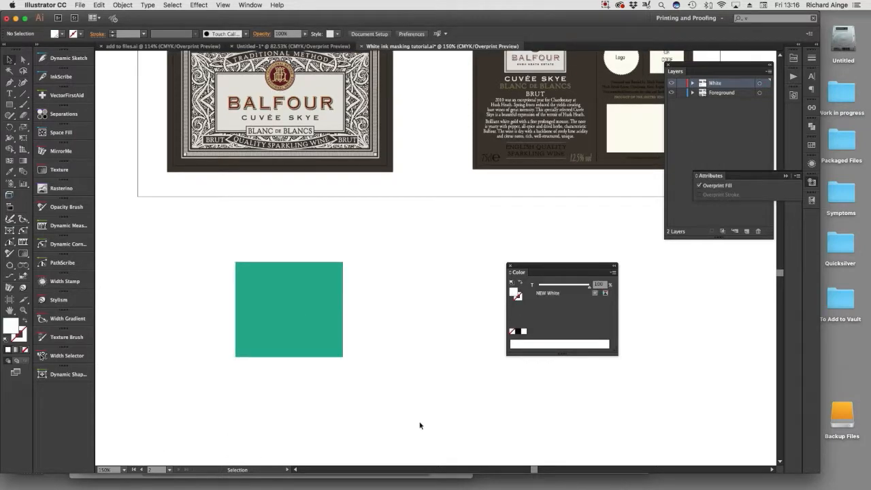
Change the NEW White spot swatch's cyan value to 100%.
left_click(812, 145)
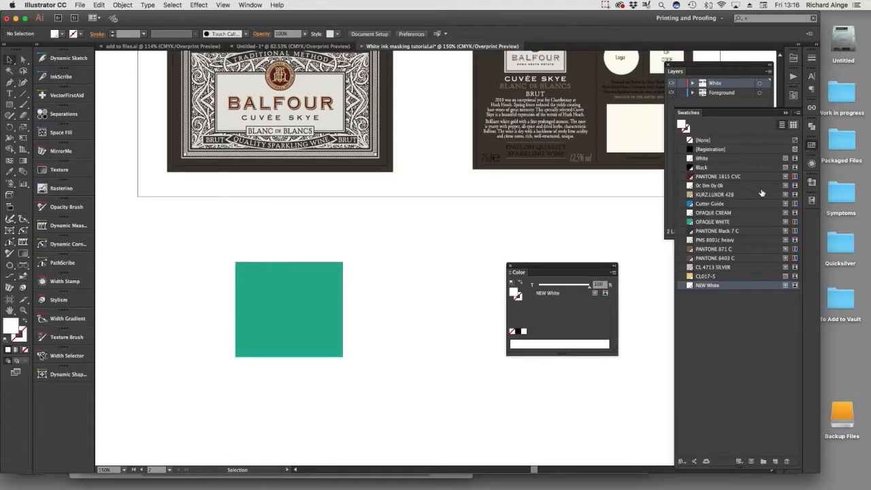
double_click(749, 284)
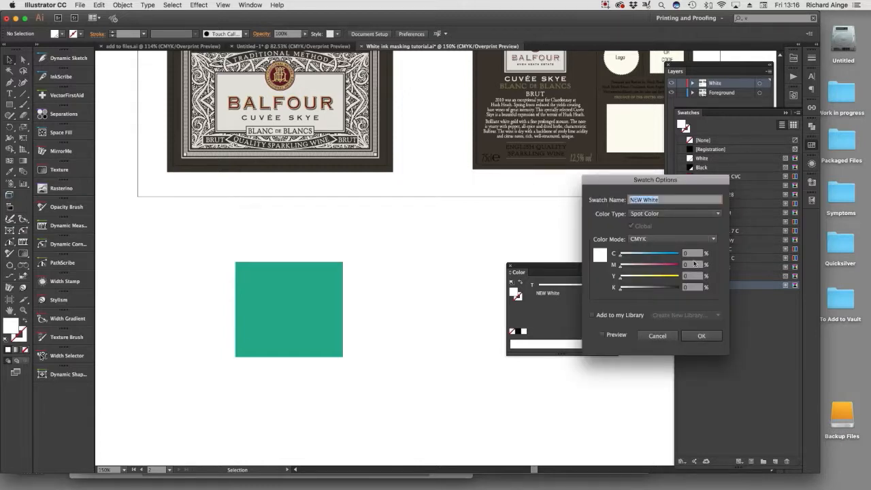
left_click_drag(670, 256, 680, 255)
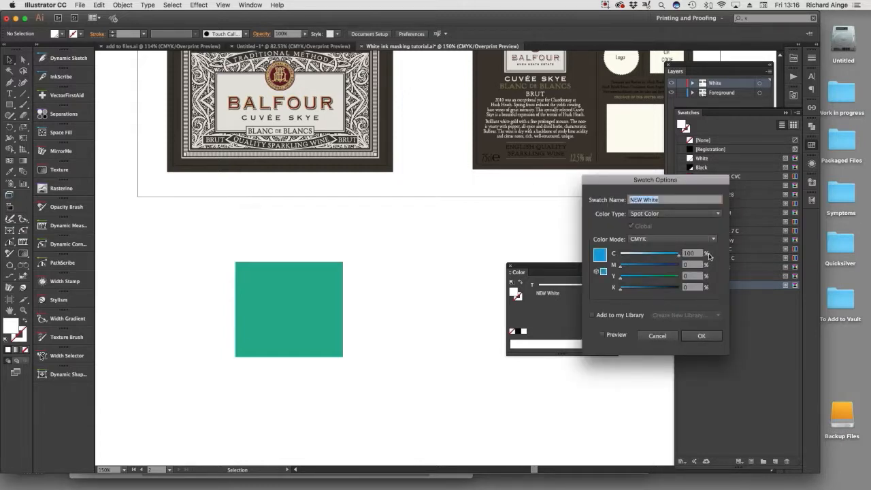
left_click(702, 335)
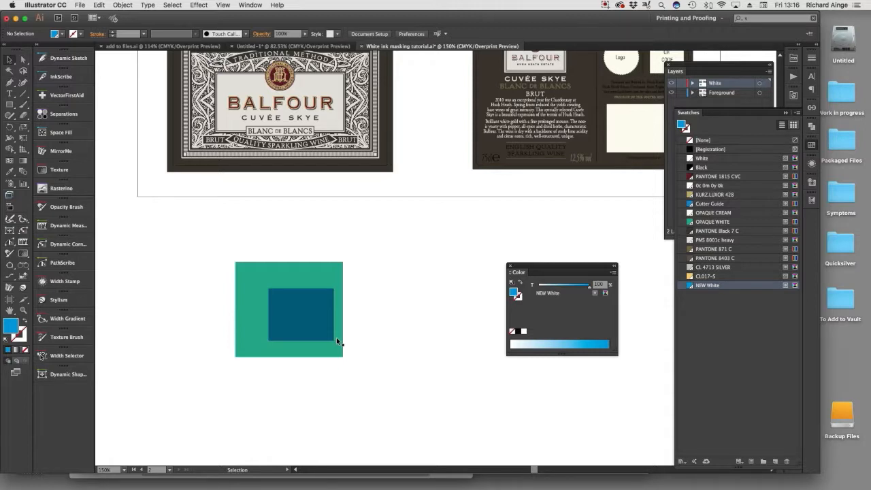
left_click(316, 318)
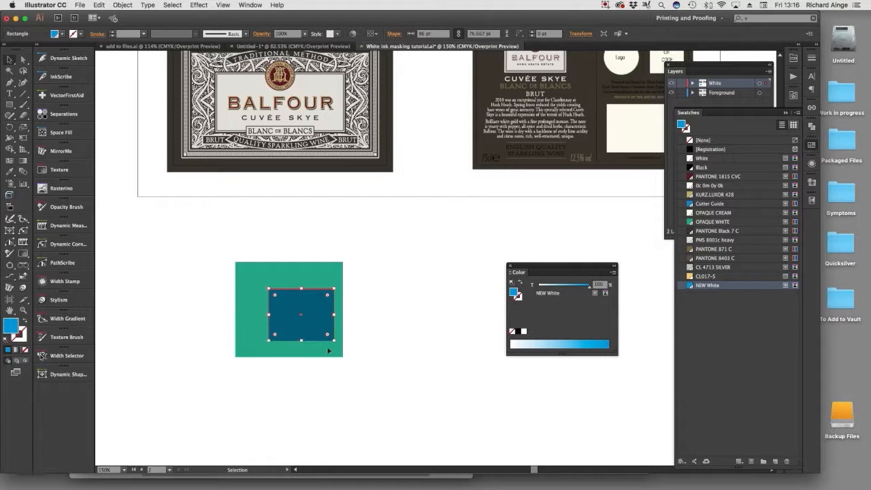
key("super+shift+a")
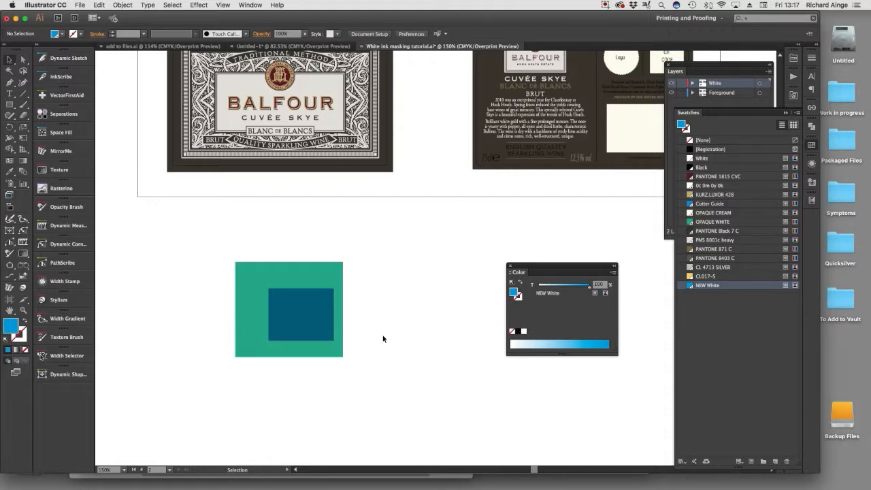
left_click(313, 320)
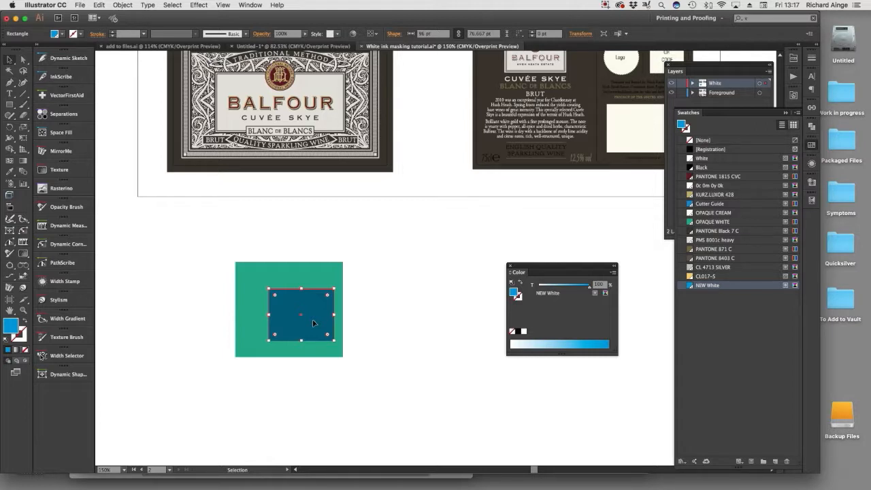
scroll(314, 324, "up", 2)
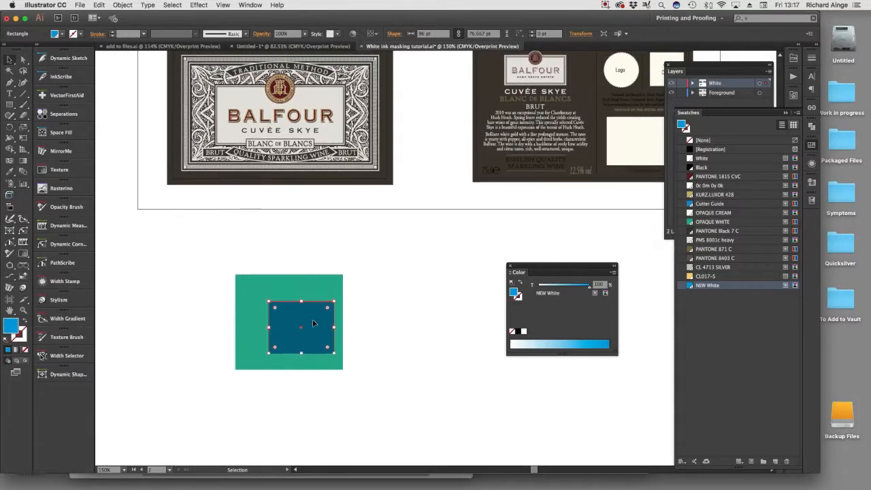
left_click(417, 310)
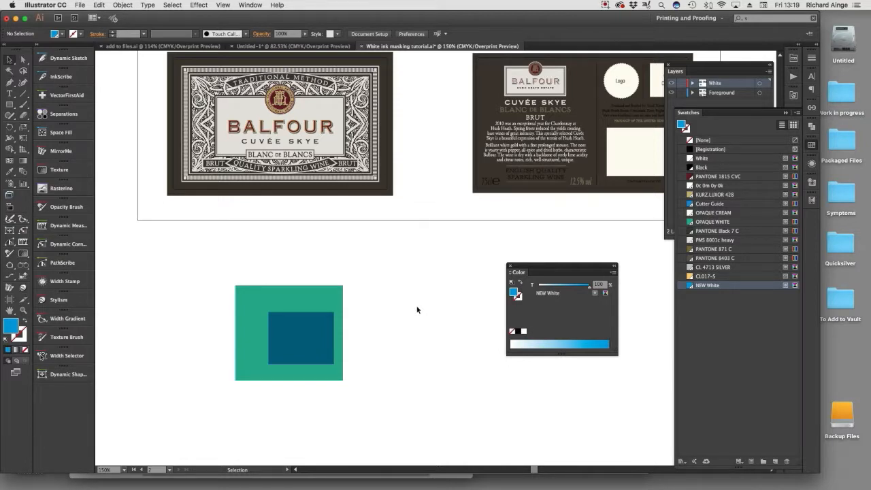
scroll(417, 310, "up", 2)
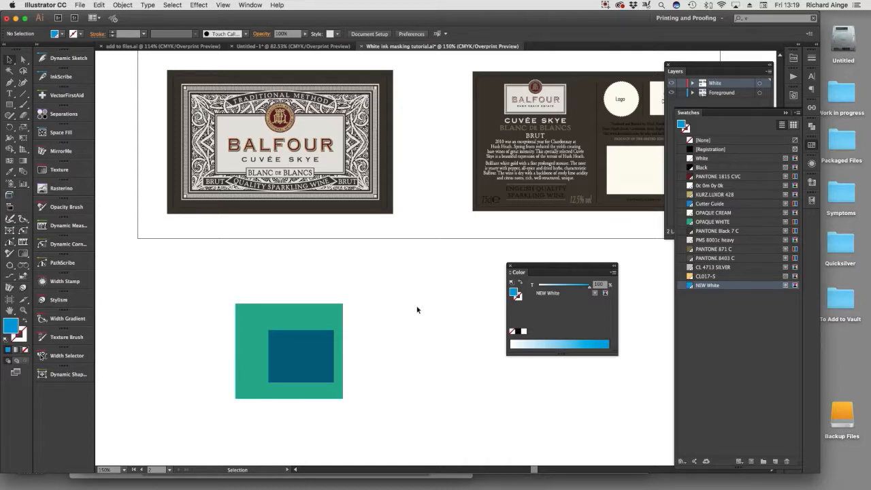
Delete both sample rectangles below the labels and clear the floating color and swatch controls away from the artwork.
left_click_drag(238, 287, 377, 402)
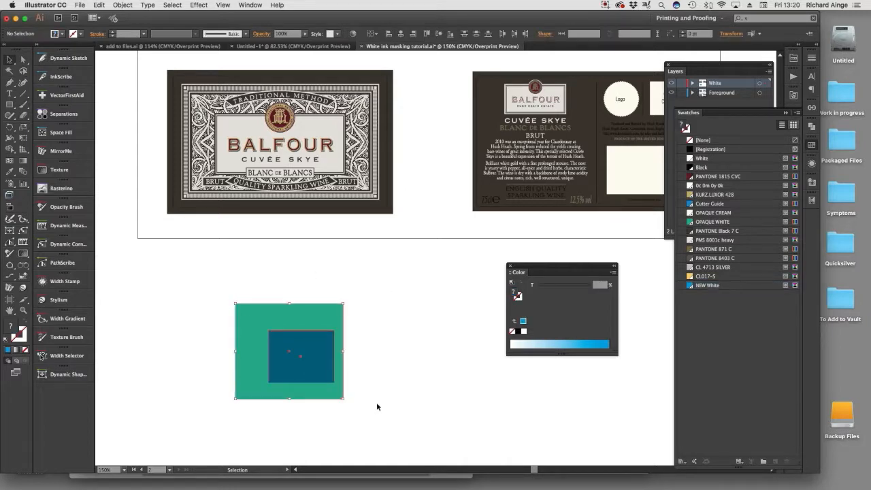
key("Delete")
left_click_drag(535, 266, 140, 256)
left_click(115, 255)
key("space")
left_click_drag(530, 276, 465, 379)
left_click(785, 113)
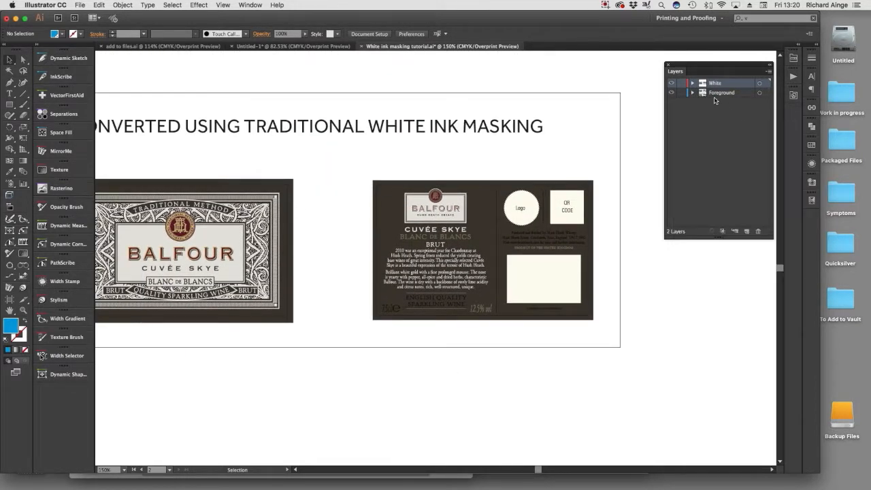
Hide the Foreground layer and delete the thin rounded outline just inside the back label's edge.
left_click(672, 93)
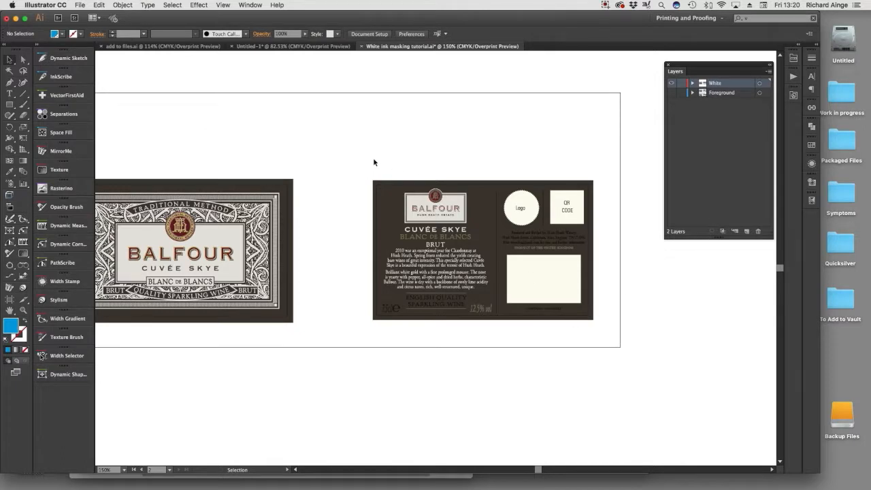
key("space")
left_click_drag(345, 165, 603, 335)
left_click_drag(423, 221, 364, 218)
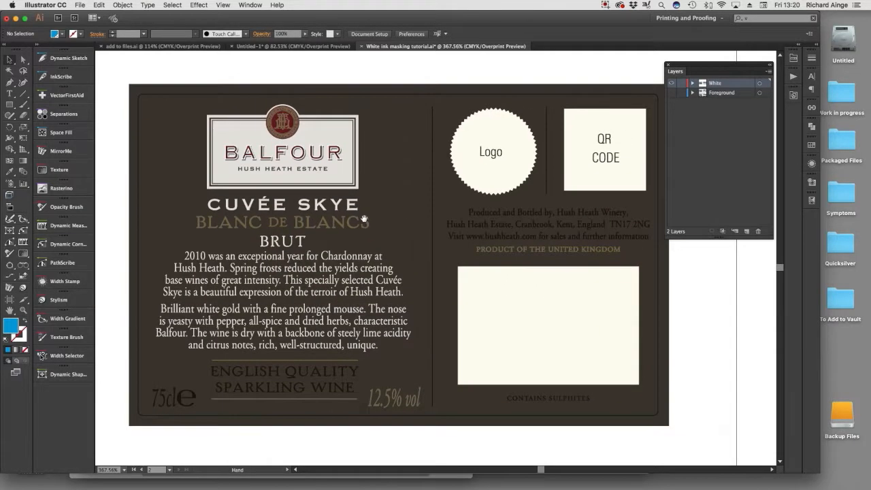
left_click(22, 60)
left_click(139, 138)
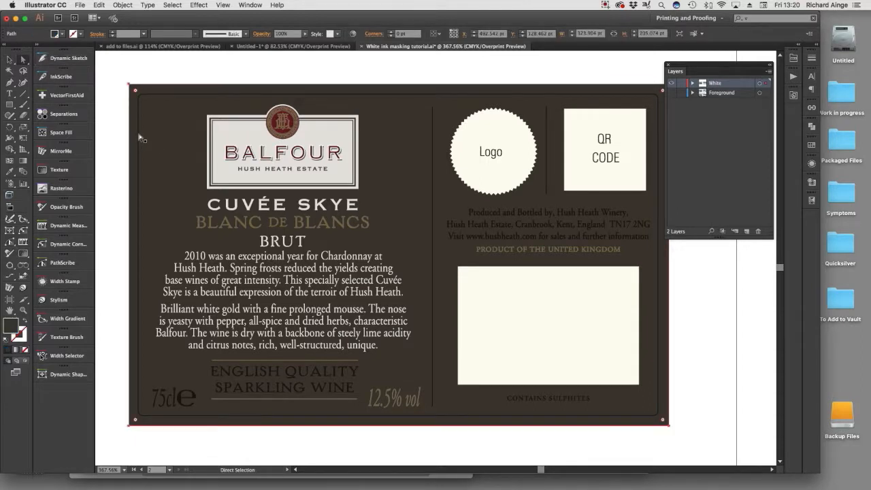
left_click(139, 137)
key("Delete")
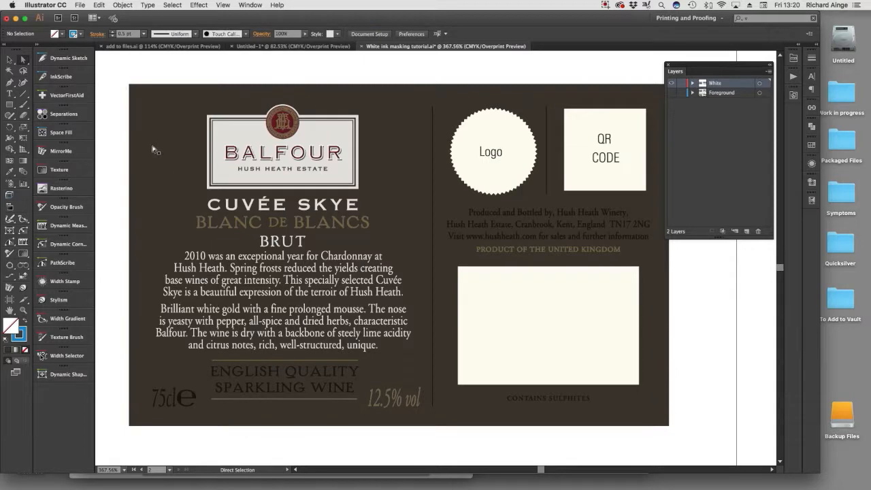
Delete the thin rounded outline just inside the front label's edge.
left_click_drag(198, 250, 578, 276)
left_click_drag(409, 289, 642, 297)
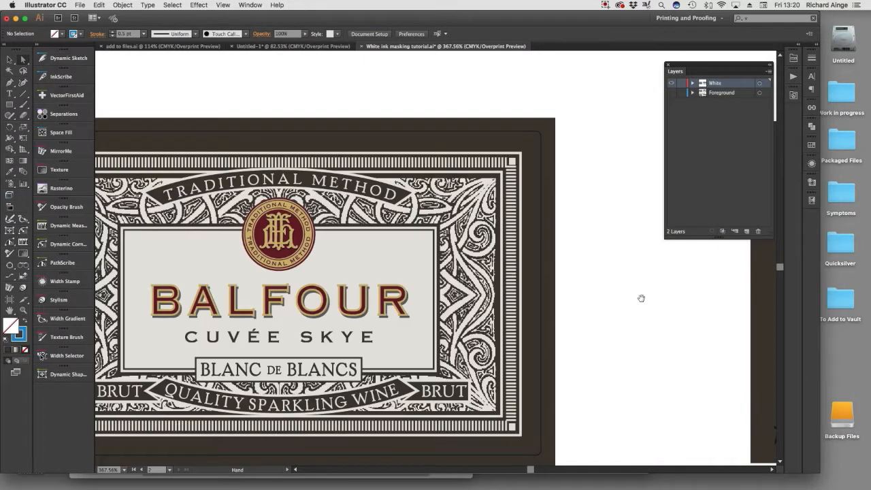
left_click_drag(521, 248, 648, 243)
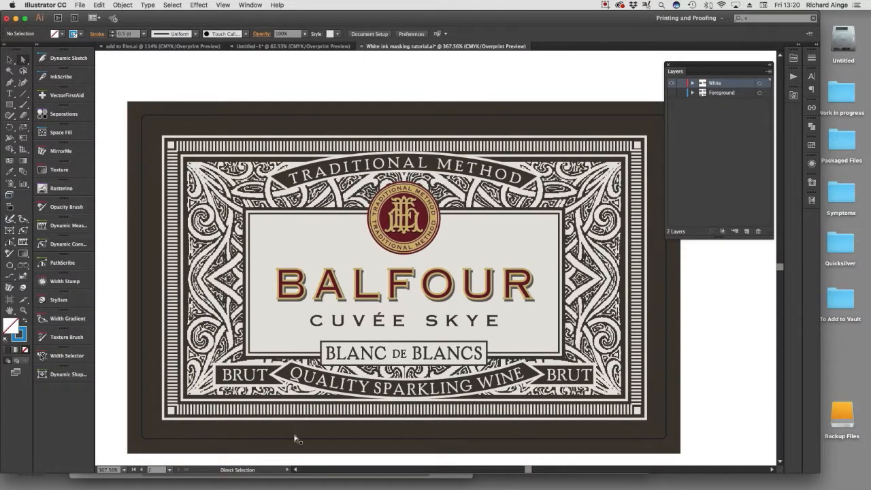
left_click(290, 439)
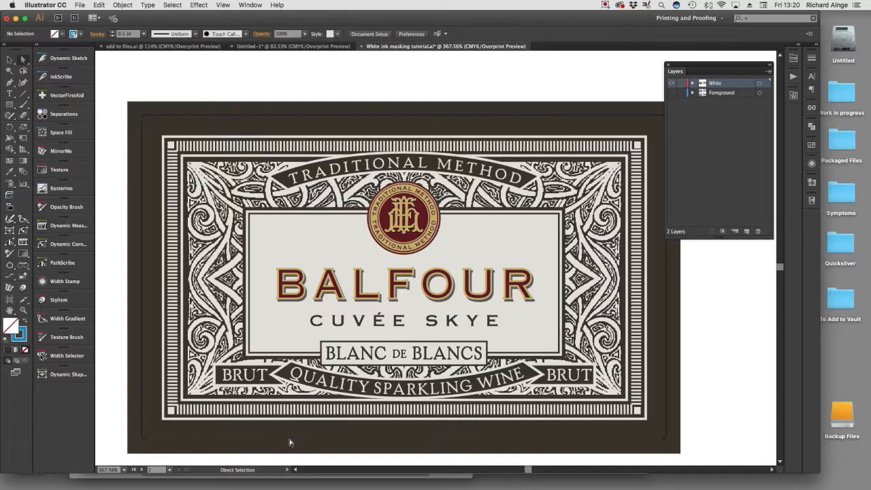
Fill the front label's dark background shape with the NEW White spot color.
left_click(165, 441)
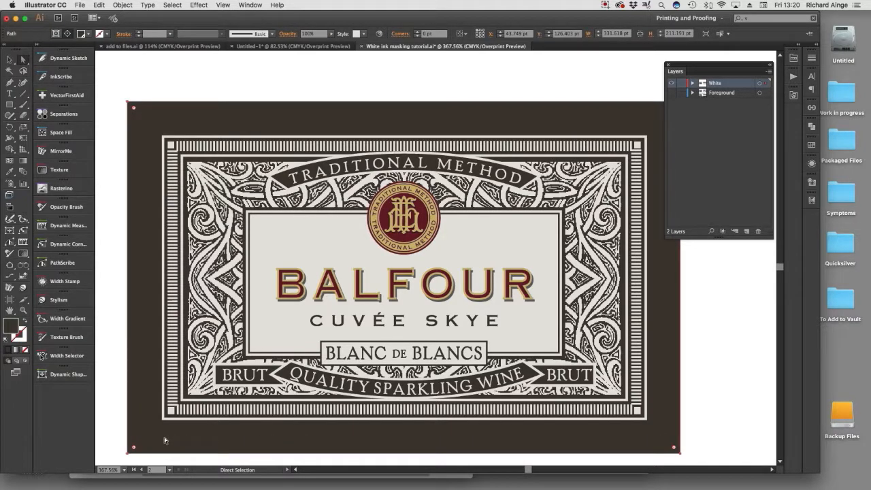
left_click(812, 145)
left_click(710, 287)
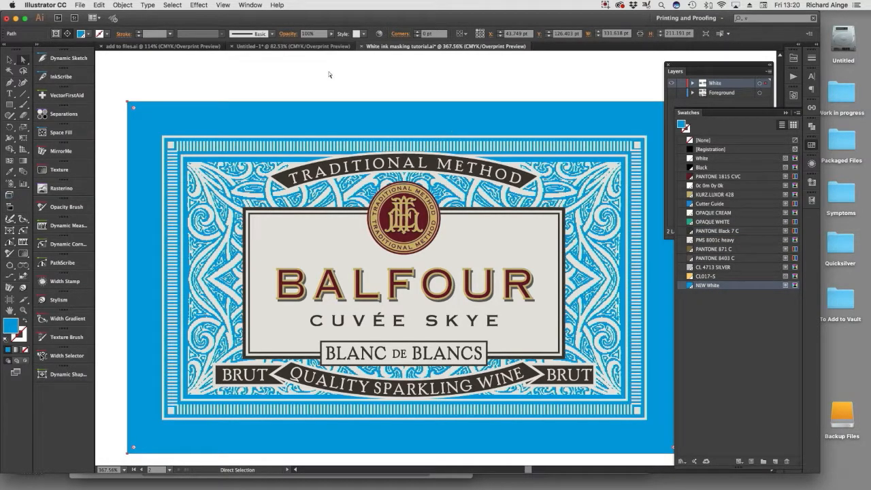
Set the stroke of the front label's outer and inner rectangular frame lines to NEW White.
scroll(435, 208, "down", 4)
scroll(436, 208, "right", 3)
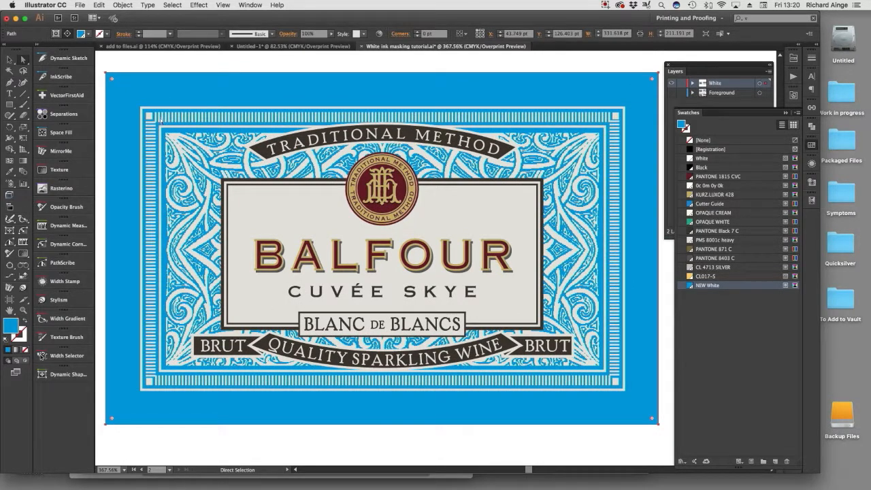
left_click(148, 117)
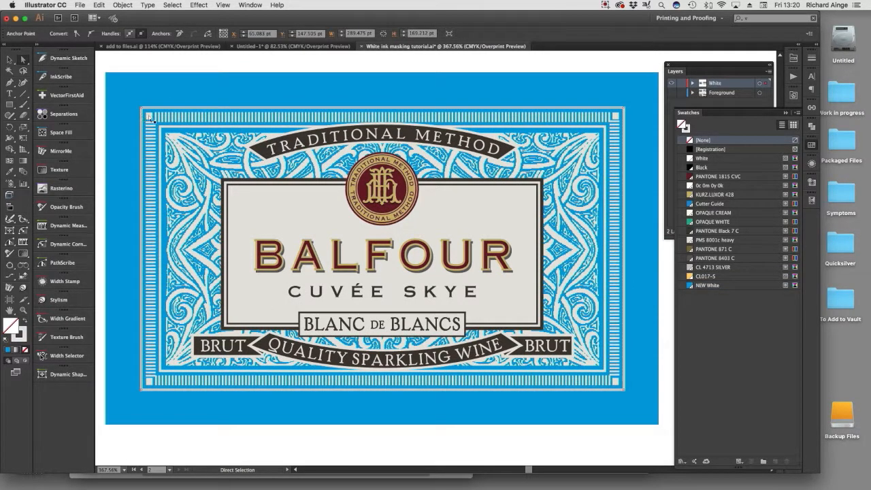
left_click(186, 129)
key("x")
mouse_move(1, 78)
left_mouse_down()
mouse_move(145, 84)
mouse_move(165, 73)
left_mouse_up()
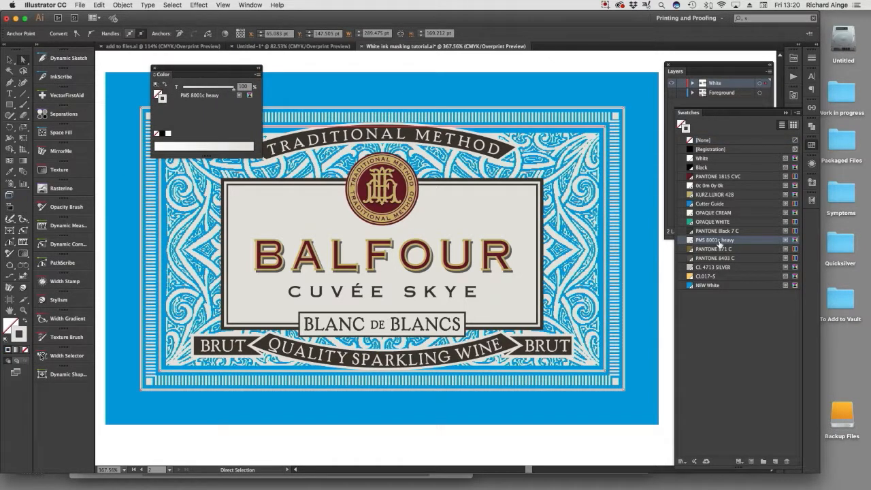
left_click(709, 286)
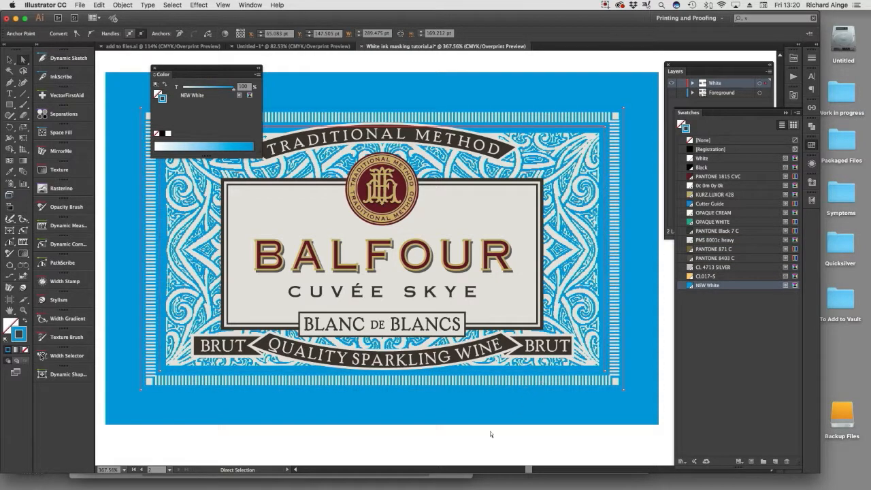
Delete the solid NEW White background shape that covers the OPAQUE WHITE one on the front label.
left_click(558, 401)
key("v")
left_click(566, 382)
key("a")
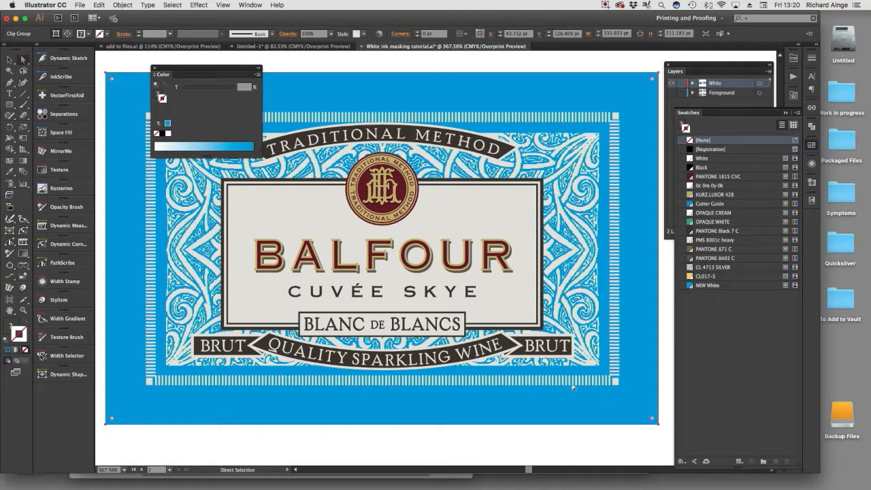
left_click(543, 451)
left_click(566, 386)
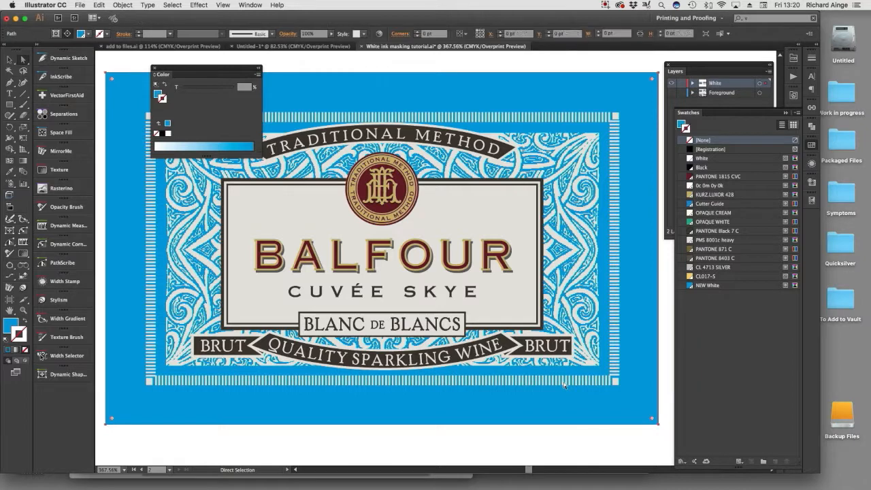
left_click(556, 438)
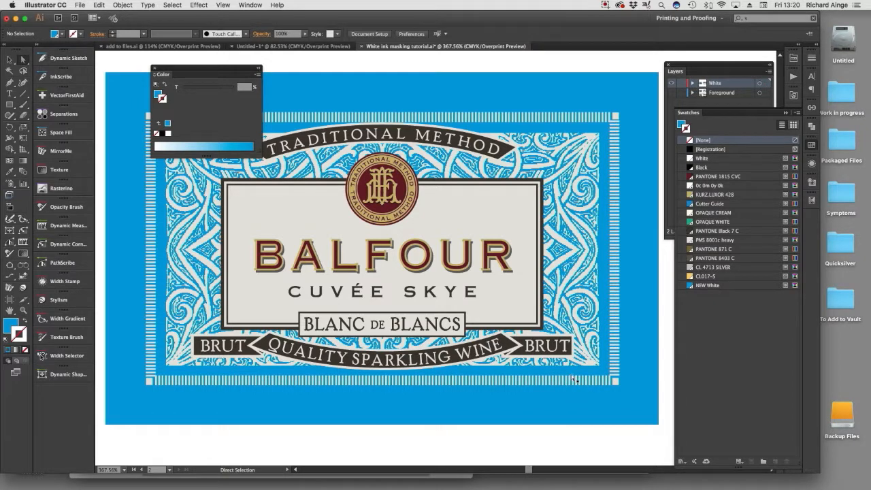
left_click(567, 382)
key("Delete")
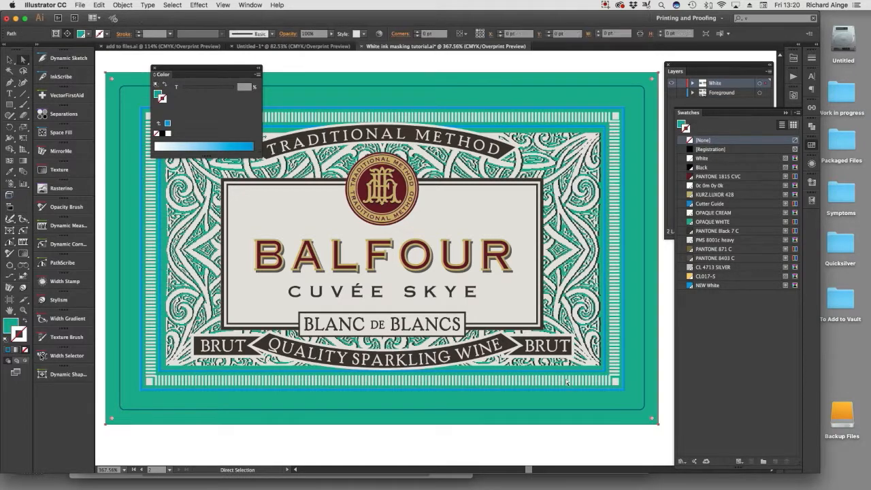
Set the strokes of the front label's bottom, right and top striped border strips to NEW White.
left_click(568, 383)
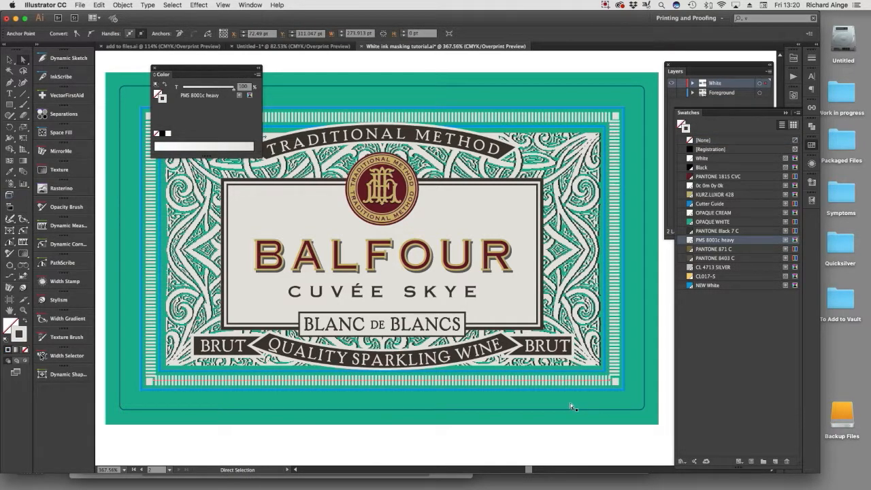
left_click(709, 286)
left_click(618, 370)
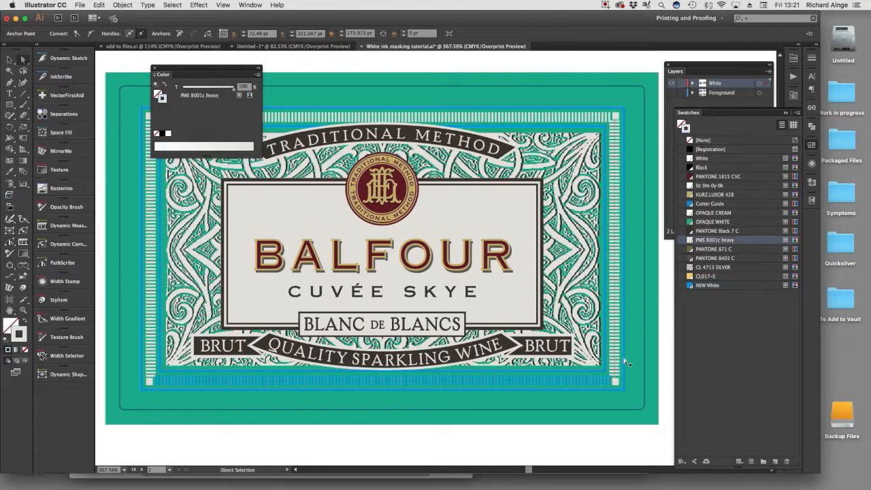
left_click(705, 286)
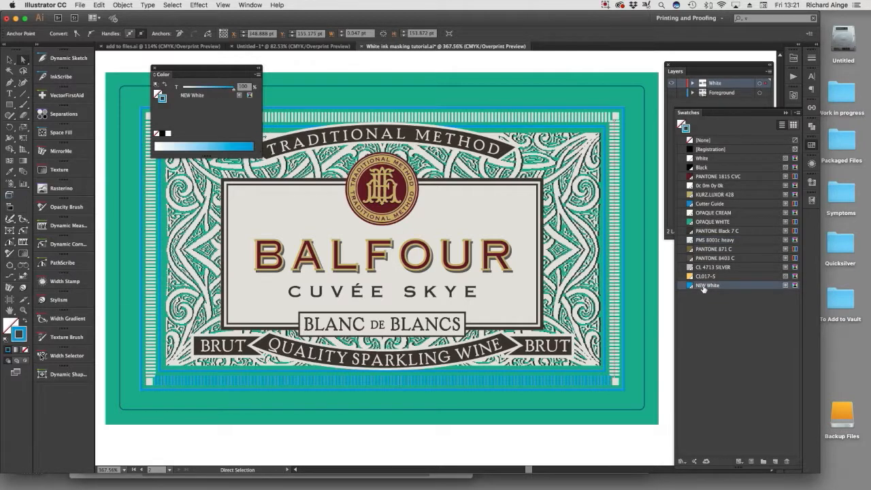
left_click(522, 123)
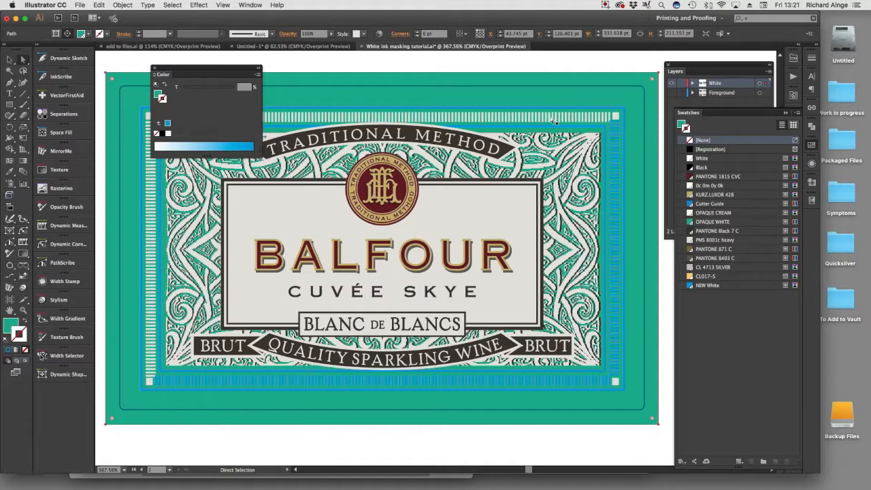
left_click(551, 120)
left_click(703, 286)
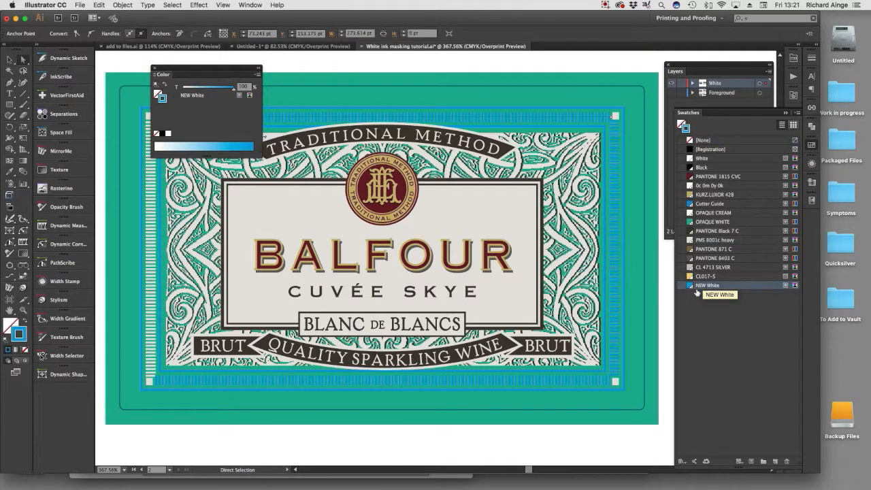
Select the four small corner squares of the front label's border and fill them with NEW White, without a stroke.
key("slash")
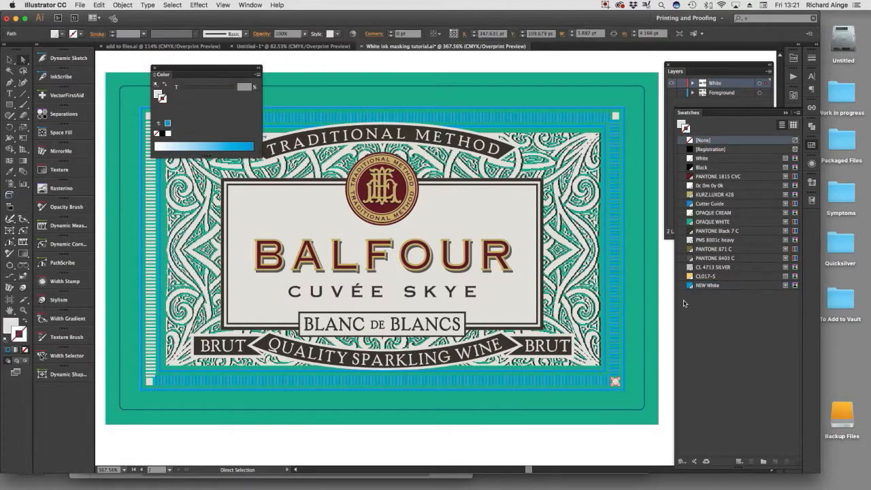
left_click(616, 117, "shift")
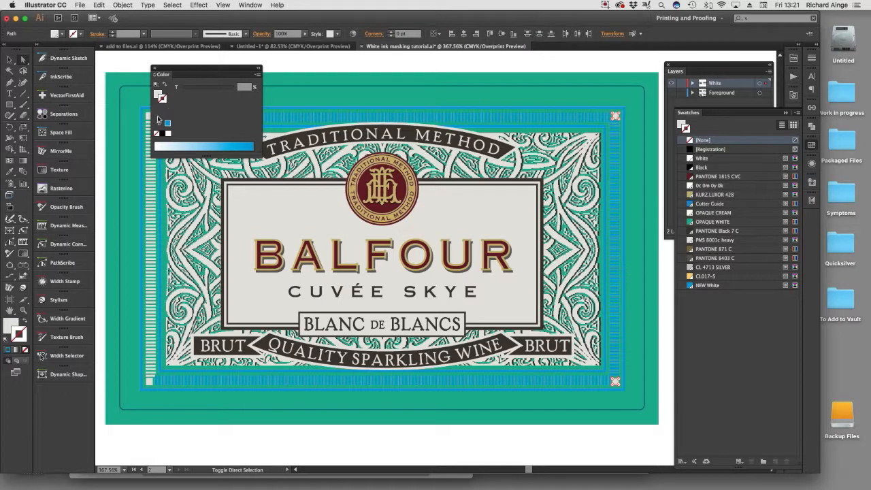
left_click(148, 119, "shift")
left_click(150, 383, "shift")
left_click(708, 286)
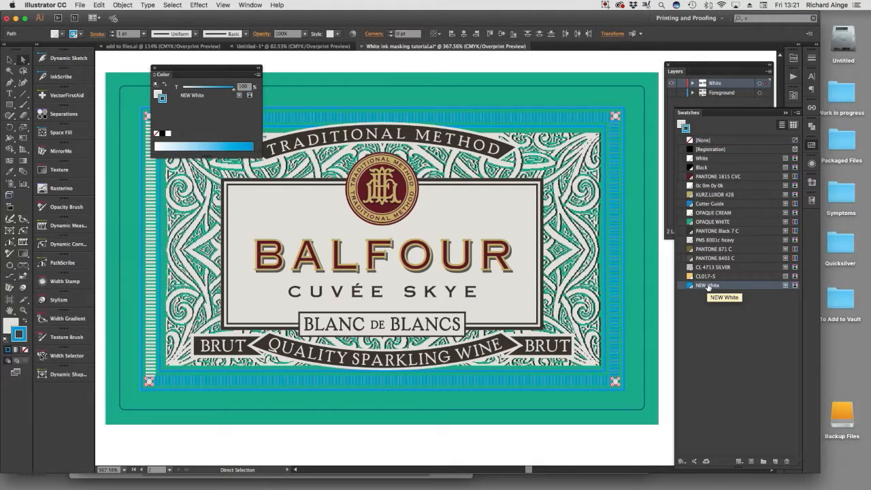
key("slash")
left_click(156, 94)
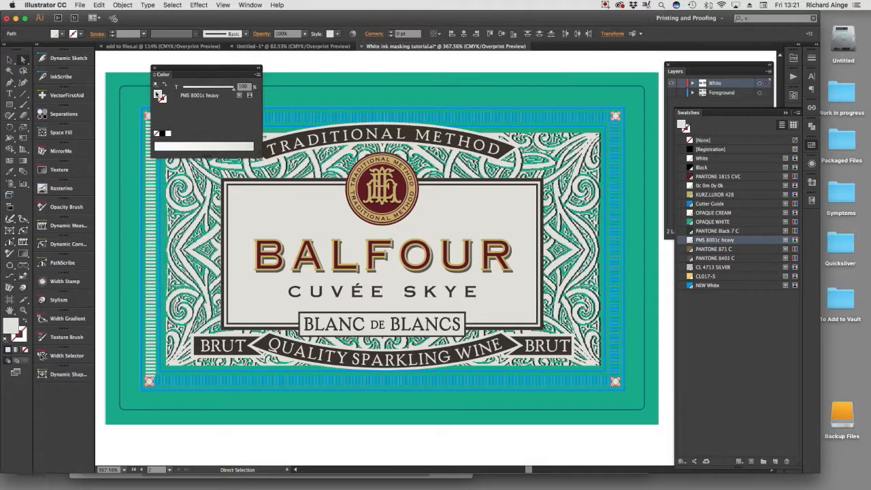
left_click(699, 287)
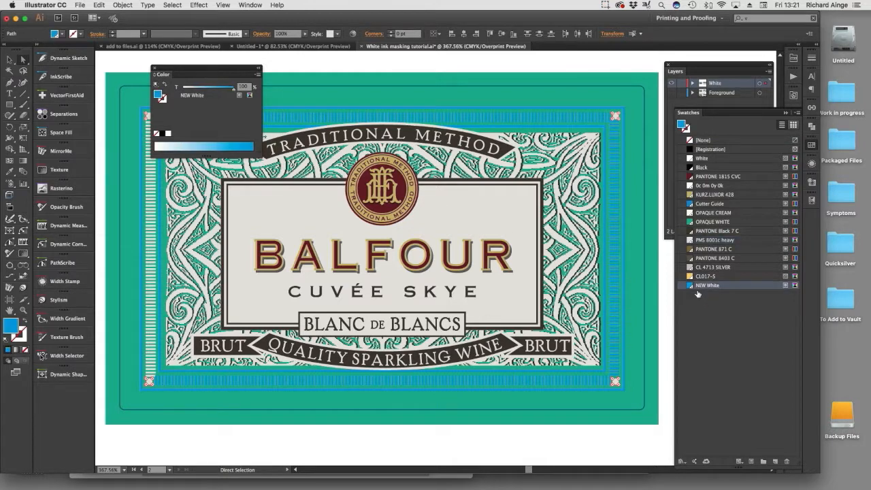
Fill the letters TRADI of the front label's arched TRADITIONAL METHOD banner with NEW White.
left_click(571, 442)
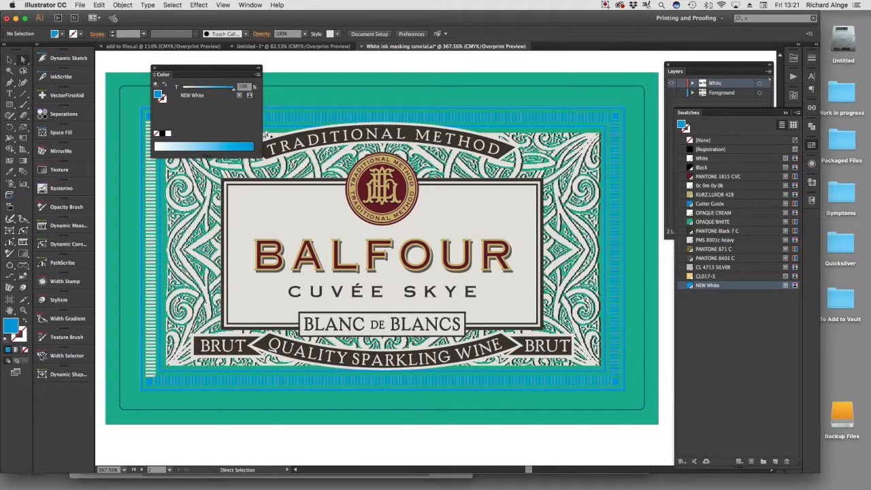
left_click_drag(219, 73, 147, 57)
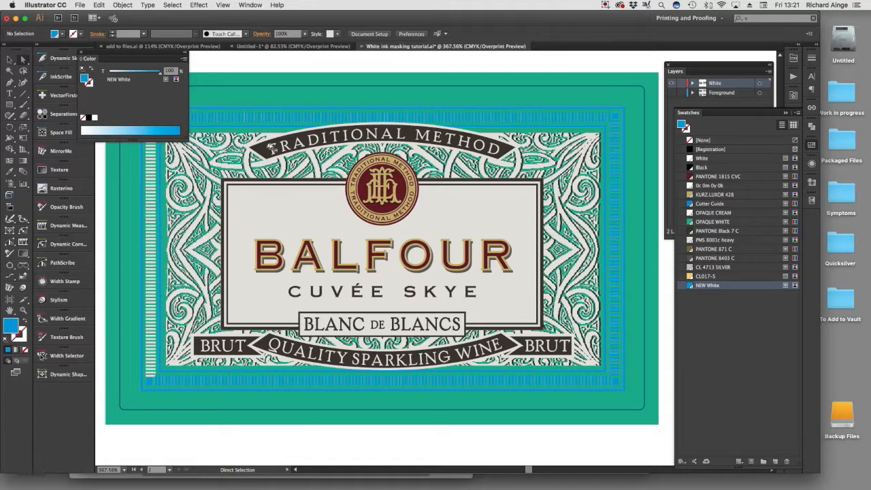
left_click(275, 155)
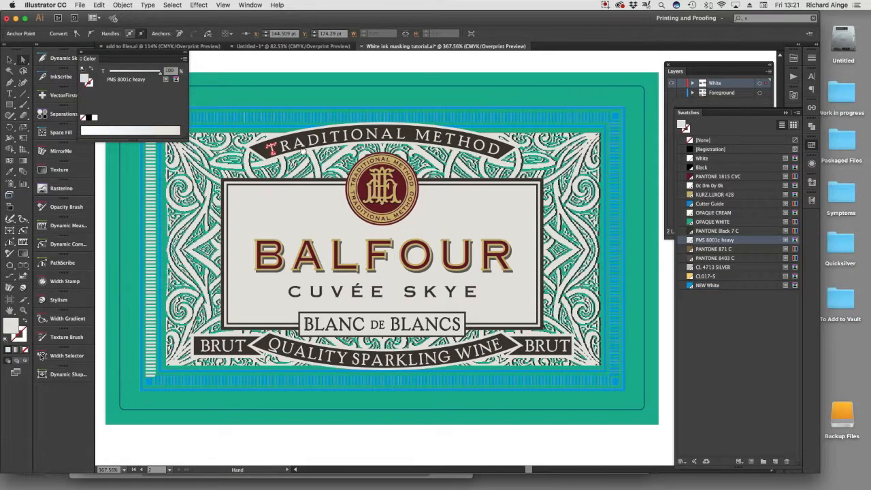
left_click_drag(305, 153, 411, 165)
left_click_drag(355, 137, 490, 214)
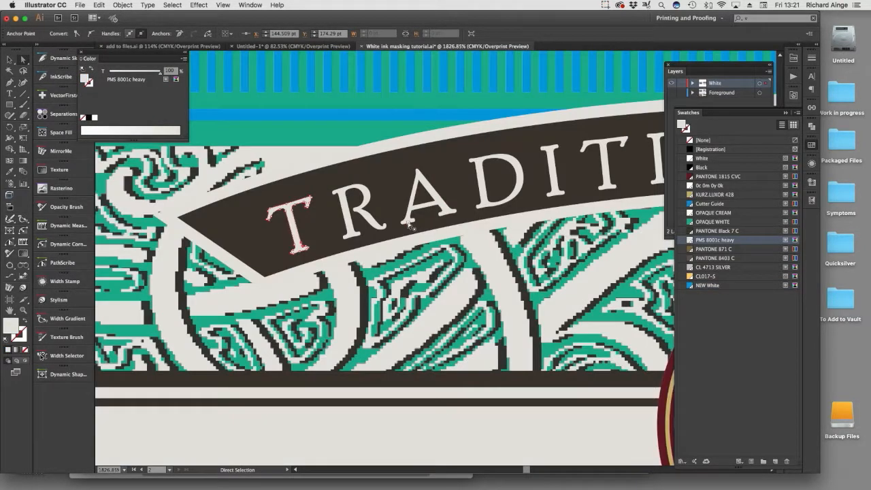
left_click(350, 224)
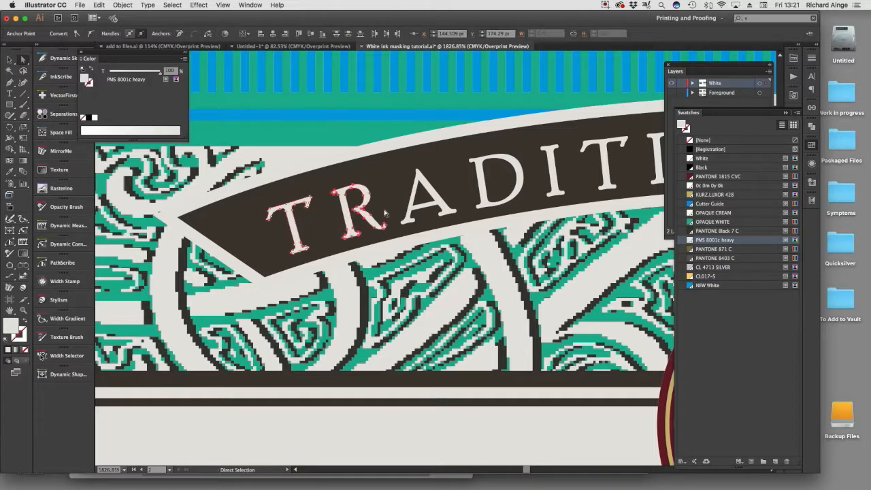
left_click(436, 197, "shift")
left_click(483, 203, "shift")
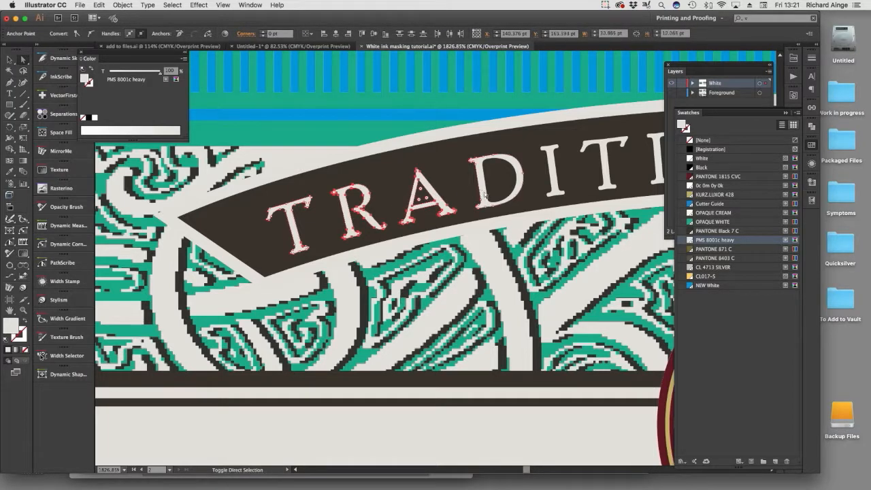
left_click(486, 206, "alt+super")
left_click(485, 207, "alt+super")
left_click(485, 208, "alt+super")
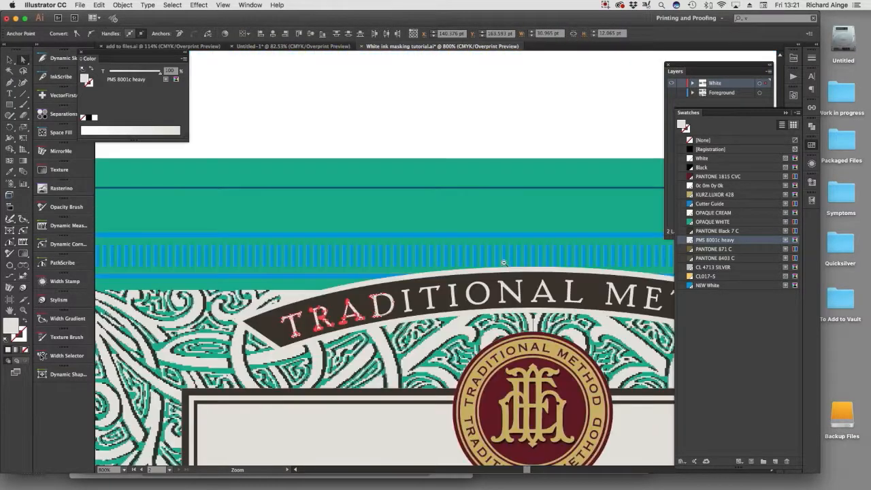
left_click(408, 302, "shift")
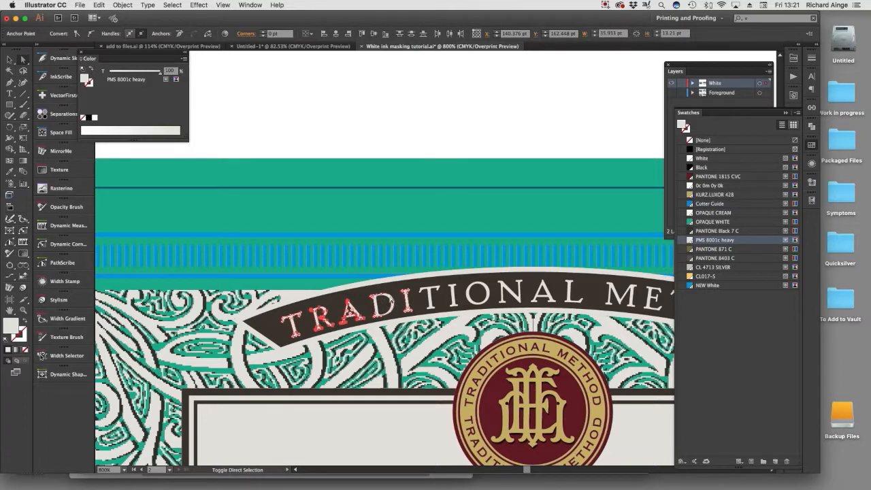
left_click(707, 285)
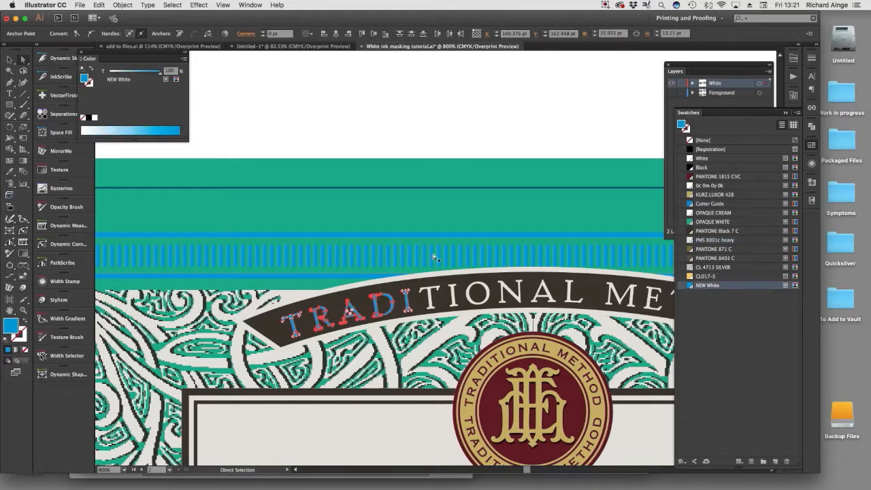
Select the remaining letters of TRADITIONAL METHOD, from TIONAL through METHOD, on the arched banner and fill them with NEW White.
left_click(408, 151)
left_click_drag(446, 278, 406, 194)
mouse_move(302, 175)
left_mouse_down()
mouse_move(366, 216)
mouse_move(509, 276)
left_mouse_up()
left_click(392, 235)
left_click(465, 225, "shift")
left_click(552, 232, "shift")
left_click(629, 208, "shift")
left_click(522, 268, "alt+super")
left_click(522, 268, "alt+super")
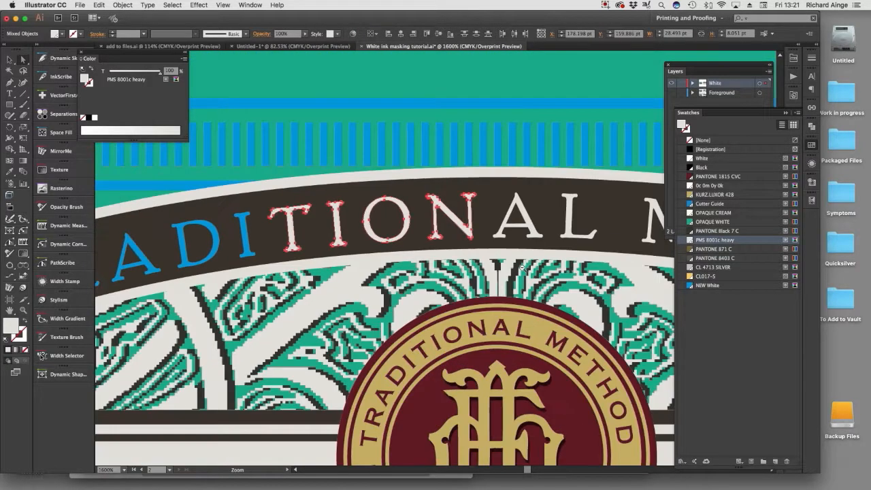
left_click(535, 227, "shift")
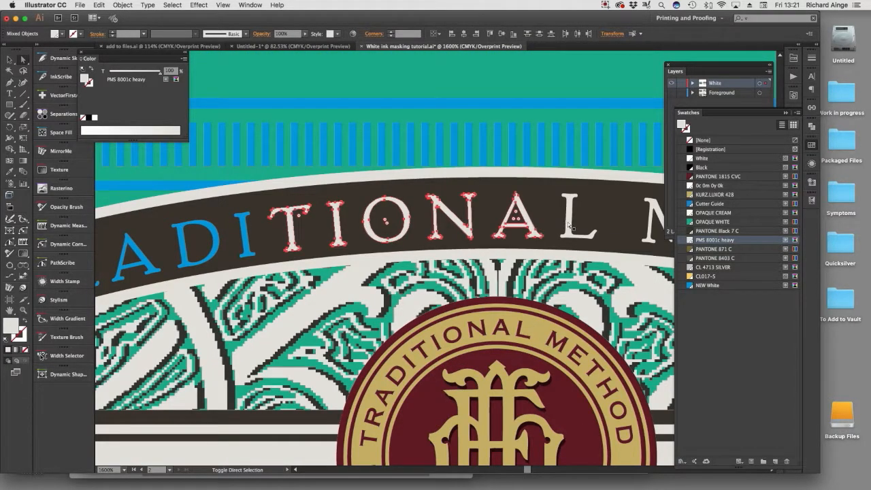
left_click(600, 268, "alt+super")
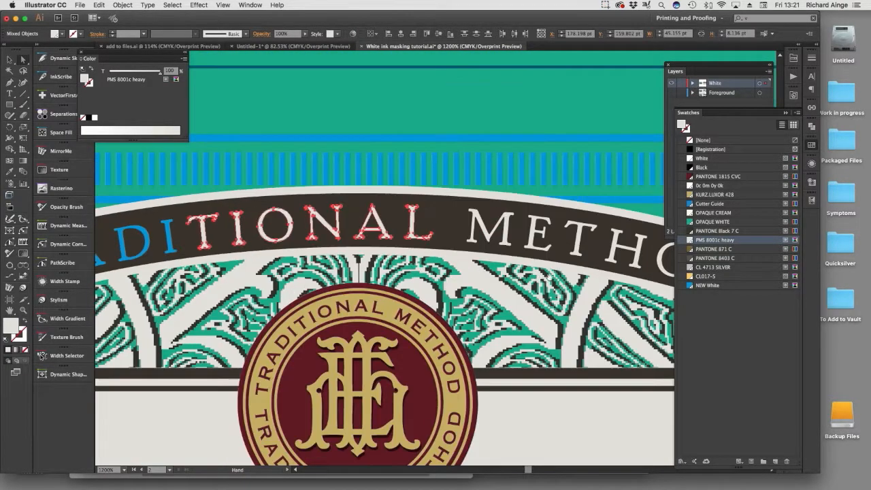
left_click(482, 217, "shift")
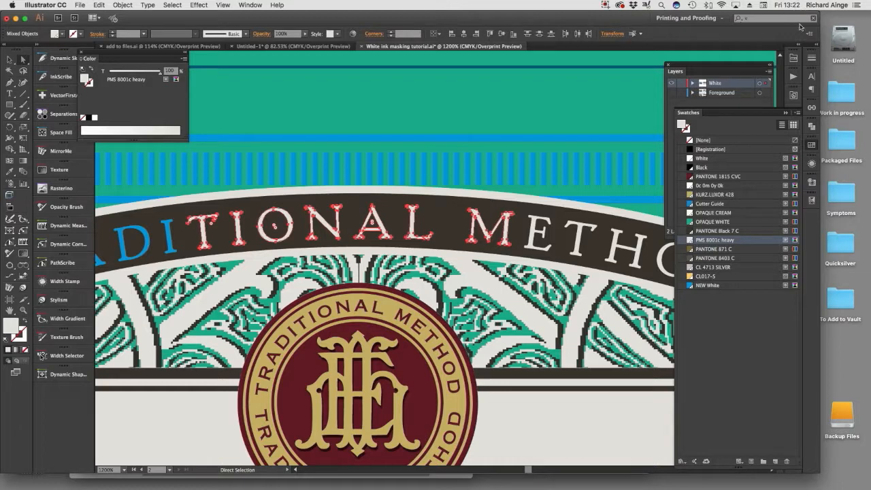
key("super+minus")
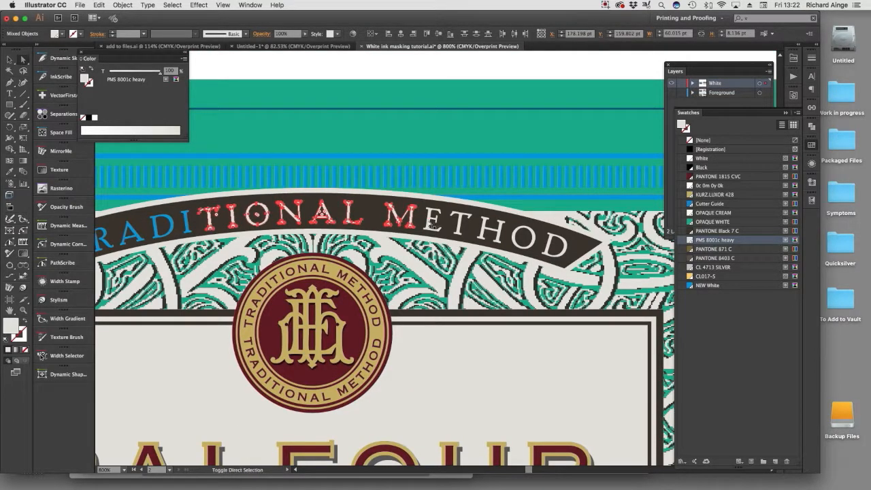
left_click(433, 226)
left_click(463, 228, "shift")
left_click(493, 233, "shift")
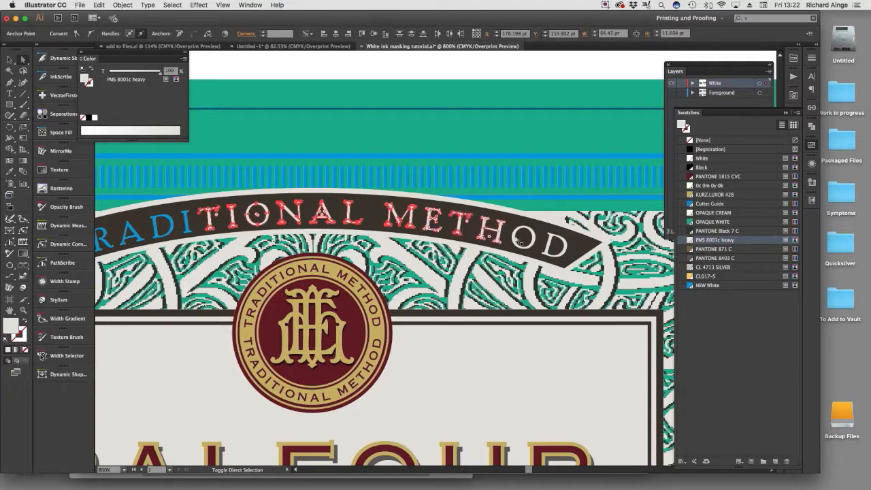
left_click(514, 239, "shift")
left_click(549, 246, "shift")
scroll(542, 247, "up", 5)
left_click(708, 286)
Set both the fill and the stroke of the arched TRADITIONAL METHOD banner to NEW White.
scroll(609, 193, "down", 7)
left_click(241, 168)
left_click(708, 286)
left_click(219, 272)
left_click(708, 285)
left_click(242, 167)
key("x")
Recolor the front label's OPAQUE WHITE background shape and leftover border artwork with NEW White.
left_click(708, 285)
left_click_drag(550, 364, 503, 305)
mouse_move(769, 269)
left_mouse_down()
mouse_move(472, 286)
mouse_move(770, 319)
left_mouse_up()
left_click_drag(279, 152, 371, 208)
left_click(412, 361)
left_click(708, 285)
key("x")
left_click(708, 285)
Select the linked greyscale ornament image behind the front label's central panel and delete it.
left_click(327, 327)
left_click(327, 327, "alt+super")
left_click(705, 286)
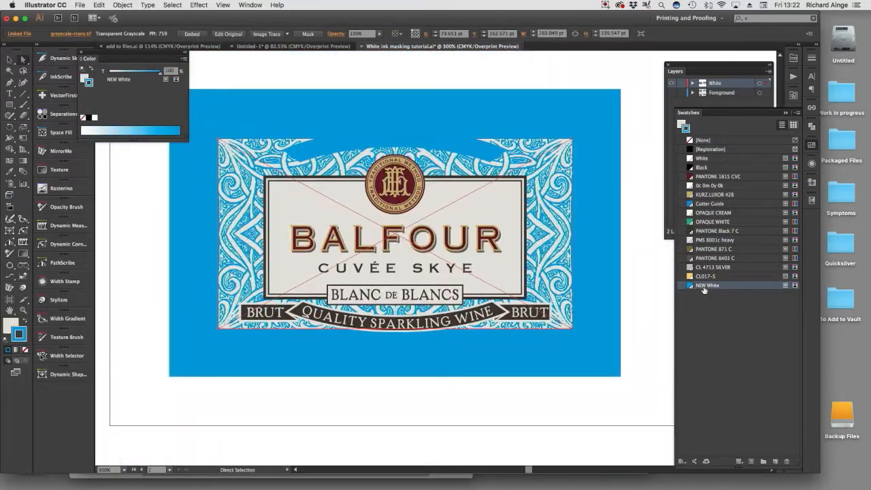
key("Delete")
key("super+z")
key("Delete")
Select the letters of the left ribbon's BRUT and the QUAL of QUALITY and fill them with NEW White.
left_click_drag(204, 262, 371, 341)
left_click(292, 297)
left_click(323, 297, "shift")
left_click(358, 299, "shift")
left_click(411, 302, "shift")
left_click(506, 297, "shift")
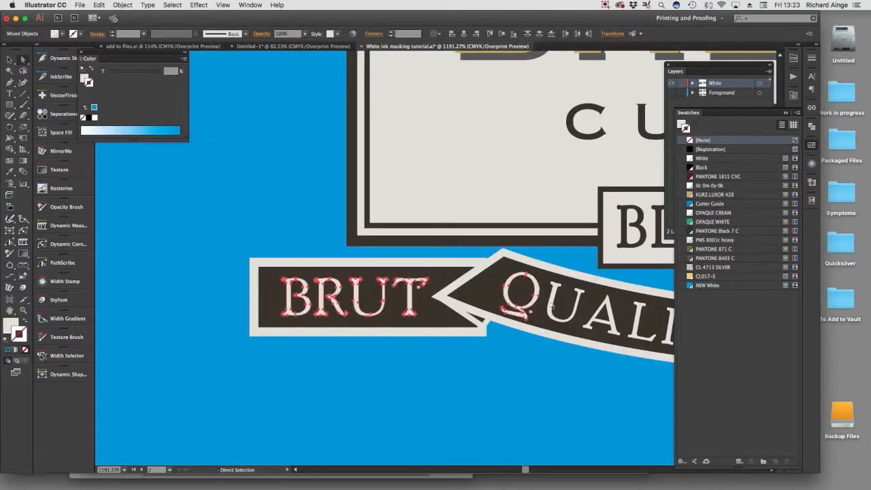
left_click(554, 301, "shift")
left_click(608, 318, "shift")
left_click(635, 326, "shift")
left_click(708, 285)
Starting from the letters ITY S, select all artwork sharing their PMS 8001c heavy fill and fill it with NEW White.
key("super+z")
left_click(288, 277, "shift")
left_click(327, 284, "shift")
left_click(371, 289, "shift")
left_click(172, 5)
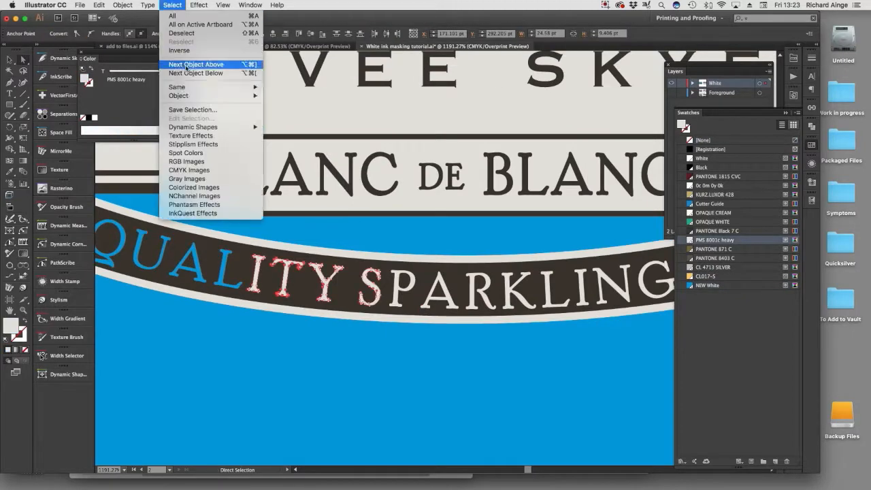
mouse_move(179, 87)
left_click(286, 123)
key("super+0")
left_click(708, 285)
Recolor the QUALITY SPARKLING WINE ribbon and the BRUT ribbon at its left end with NEW White.
left_click(274, 344)
left_click(708, 285)
left_click(708, 285)
left_click(256, 335)
left_click(708, 285)
left_click(708, 285)
left_click(276, 361)
Recolor the BRUT ribbon at the right end of the front label, including its folded piece, with NEW White.
left_click(708, 285)
key("super+0")
left_click_drag(497, 293, 603, 350)
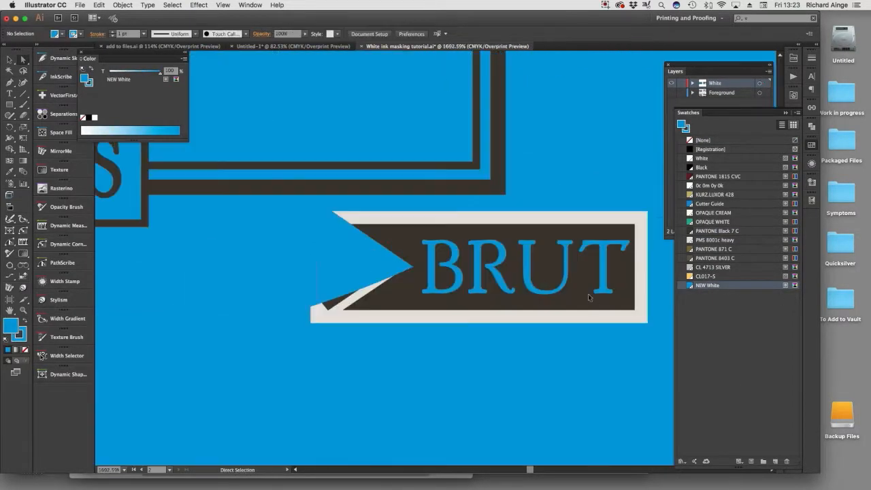
left_click(593, 301)
left_click(708, 285)
left_click(708, 285)
left_click(337, 303)
left_click(714, 287)
Set the central panel's double frame lines and the BLANC DE BLANCS box outline to NEW White.
left_click(312, 191)
key("super+minus")
key("super+minus")
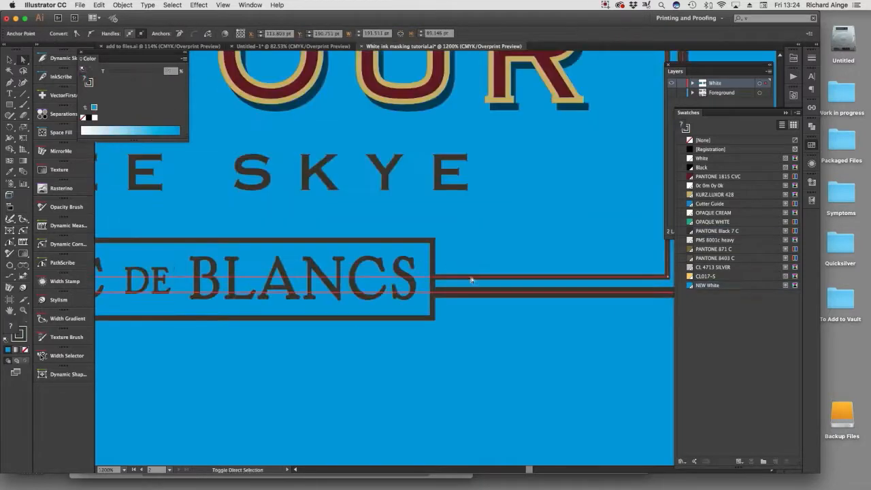
left_click(470, 279)
left_click(708, 286)
left_click(307, 233)
left_click(710, 286)
Select the front label's remaining dark lettering by its matching fill and recolor it with NEW White.
left_click(295, 215)
left_click(172, 5)
mouse_move(214, 90)
left_click(285, 121)
left_click_drag(360, 66, 394, 86)
left_click(503, 317, "alt+super")
left_click(395, 317, "alt+super")
left_click(708, 285)
key("super+z")
key("x")
left_click(708, 285)
key("super+shift+a")
Select all artwork sharing the same stroke color and set that stroke to NEW White.
left_click(307, 301)
left_click(172, 5)
mouse_move(215, 90)
left_click(285, 139)
key("x")
left_click(708, 285)
Delete the 70% black drop shadows behind the BALFOUR letters.
left_click(433, 266, "alt+super")
left_click(298, 374)
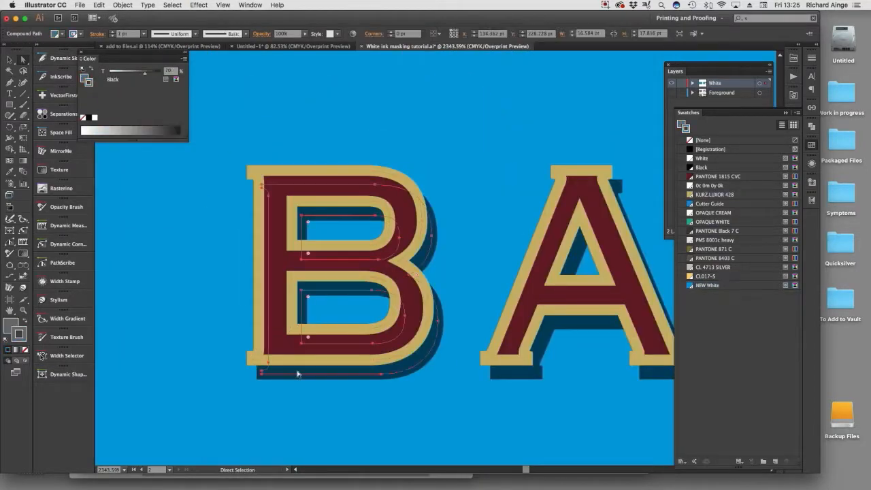
key("Delete")
left_click(512, 374)
key("Delete")
left_click(599, 363)
key("Delete")
left_click(340, 350)
key("Delete")
left_click(574, 253)
key("Delete")
Select the BALFOUR lettering on the front label and ungroup it.
left_click(342, 291)
key("Delete")
left_click(354, 277, "alt+super")
left_click_drag(552, 277, 238, 188)
left_click(274, 261)
left_click(123, 5)
key("super+shift+g")
Select the burgundy inner shapes of the BALFOUR letters and fill them with NEW White.
left_click(161, 250)
key("x")
left_click(286, 250, "shift")
left_click(346, 254, "shift")
left_click(429, 256, "shift")
left_click(507, 253, "shift")
left_click(609, 252, "shift")
left_click(398, 269, "shift")
left_click(708, 285)
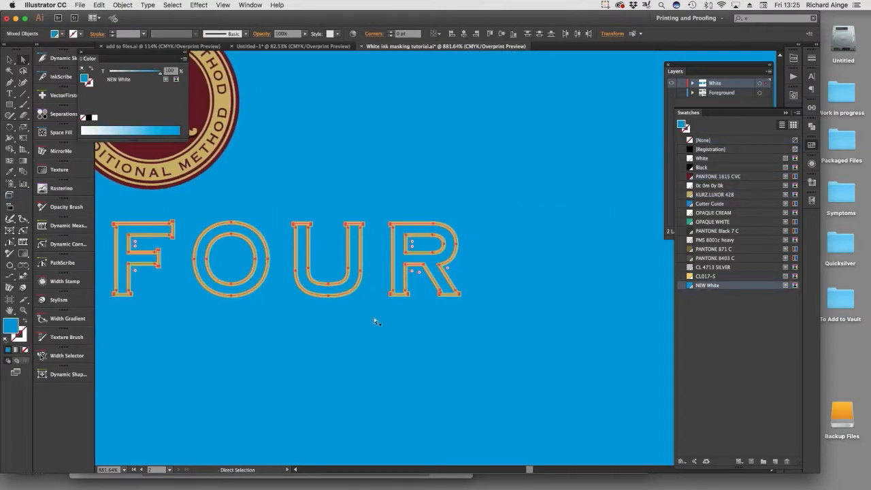
Recolor the gold outlines of the BALFOUR letters with NEW White at a 0% tint.
left_click(373, 318)
left_click(400, 294)
left_click(344, 293, "shift")
left_click(257, 286, "shift")
left_click(128, 294, "shift")
left_click_drag(144, 316, 504, 322)
left_click(269, 306, "shift")
left_click(708, 285)
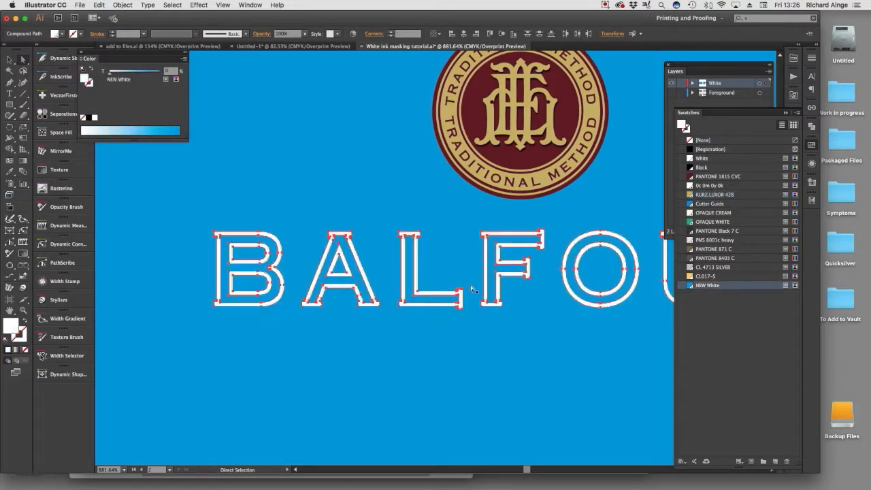
left_click(471, 288)
left_click(471, 288, "alt+super")
Isolate the round TRADITIONAL METHOD emblem on the front label so its shapes can be selected individually.
left_click_drag(354, 155, 460, 249)
left_click(379, 217)
left_click(356, 210)
left_click(491, 306, "alt+super")
left_click(491, 305, "alt+super")
key("super+a")
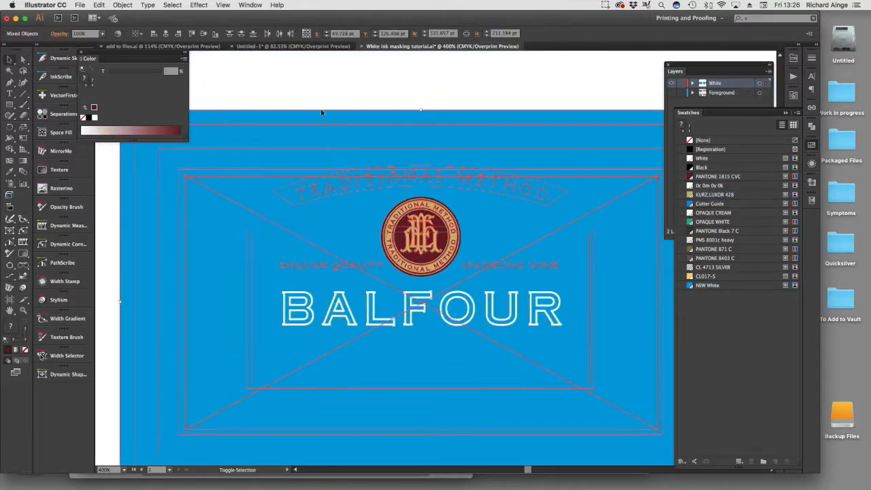
left_click(321, 112, "shift")
left_click(403, 112, "shift")
left_click(478, 314, "alt+super")
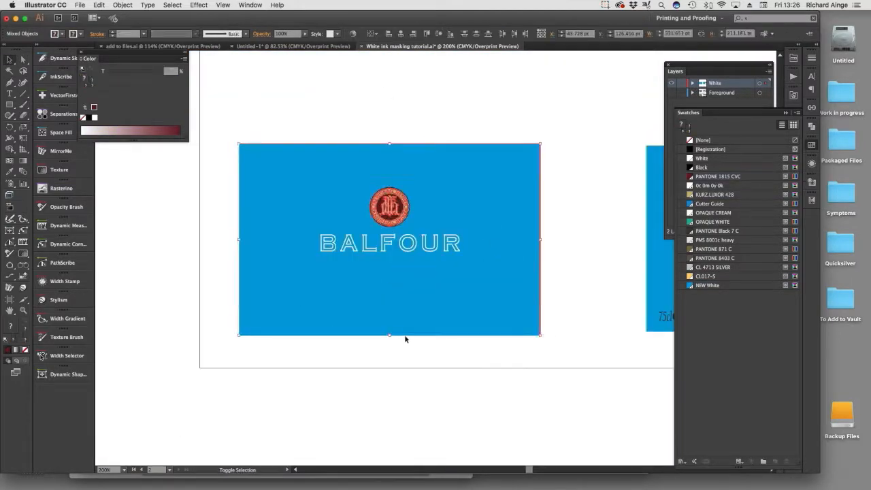
left_click(406, 336, "shift")
left_click_drag(358, 176, 423, 239)
left_click(123, 4)
left_click(247, 234)
key("super+shift+a")
Fill the burgundy base of the front label's emblem with NEW White and delete the surplus emblem shape.
left_click(369, 250)
left_click(708, 285)
left_click(458, 319, "super")
left_click(440, 209)
key("Delete")
key("Delete")
Recolor the outer rings of the front label's emblem with NEW White, using a 0% tint for the gold areas.
left_click(555, 244)
left_click(706, 286)
left_click(543, 244)
left_click(706, 286)
left_click(509, 269)
left_click(705, 286)
left_click_drag(160, 73, 103, 74)
Recolor the inner rings, center disc and monogram of the front emblem with NEW White, using a 0% tint for the gold parts.
left_click(544, 235)
left_click(706, 286)
left_click(509, 238)
left_click(706, 286)
left_click(555, 216)
left_click(707, 286)
left_click_drag(160, 73, 103, 74)
left_click(464, 224)
left_click(706, 286)
Select all burgundy TRADITIONAL METHOD letters around the front label's emblem and fill them with NEW White.
left_click_drag(246, 123, 326, 178)
left_click(392, 371)
left_click(421, 283, "shift")
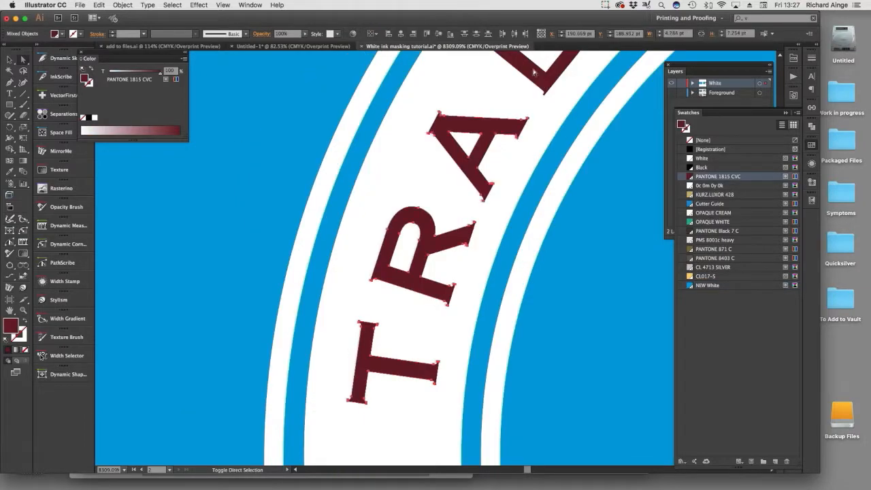
left_click(657, 85, "alt+super")
left_click(426, 175, "shift")
left_click(610, 140, "shift")
left_click(584, 259, "alt+super")
left_click(621, 234, "shift")
left_click(654, 256, "shift")
left_click_drag(660, 293, 416, 158)
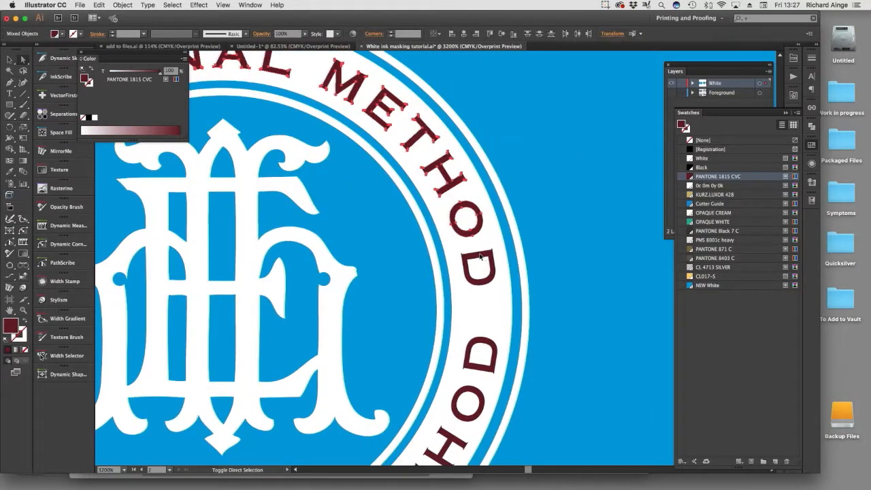
left_click(482, 255, "shift")
left_click_drag(463, 381, 520, 177)
left_click(466, 280, "shift")
left_click(441, 301, "shift")
left_click(323, 362, "shift")
left_click_drag(224, 360, 494, 360)
left_click(444, 359, "shift")
left_click(412, 329, "shift")
left_click(392, 309, "shift")
left_click(303, 231, "shift")
left_click(287, 182, "shift")
left_click(691, 286)
left_click(454, 274, "alt+super")
key("super+shift+a")
Delete the black QR CODE, CONTAINS SULPHITES and producer address text from the back label.
left_click_drag(445, 170, 482, 198)
left_click_drag(536, 164, 574, 209)
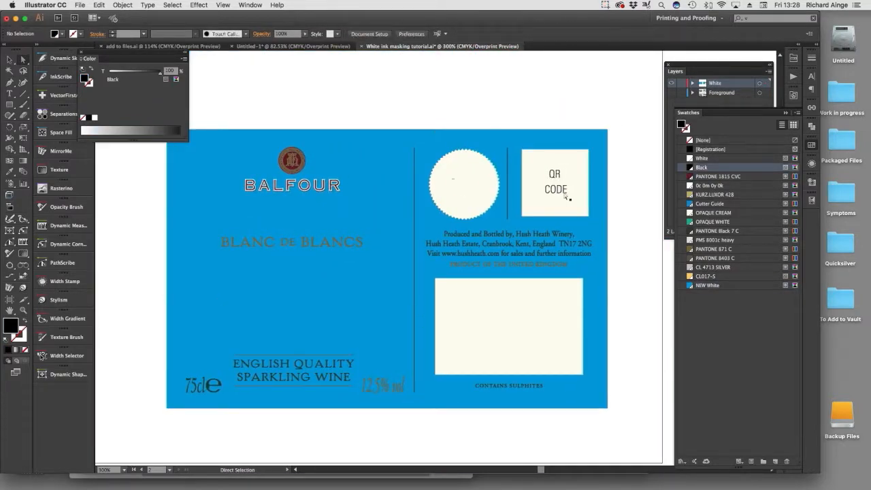
key("Delete")
left_click_drag(623, 381, 444, 387)
left_click(523, 408, "shift")
key("Delete")
left_click_drag(635, 235, 426, 252)
left_click(607, 257, "shift")
key("Delete")
Delete the cream seal shape, the cream QR square and the short vertical line between them.
left_click(508, 184)
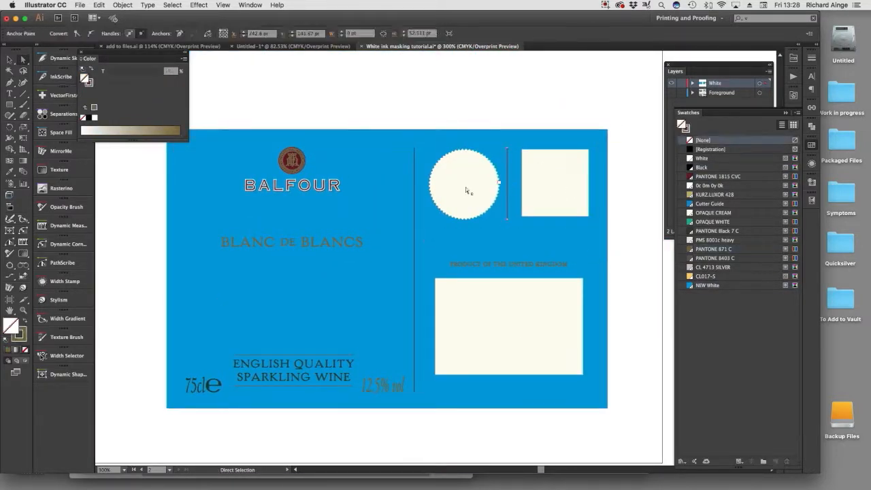
left_click(544, 183, "shift")
left_click(470, 191, "shift")
key("Delete")
Delete the black 75cl e volume mark and the ENGLISH QUALITY SPARKLING WINE text from the back label.
left_click_drag(190, 413, 216, 380)
left_click(204, 444)
key("super+y")
key("super+y")
key("super+y")
left_click_drag(276, 362, 314, 380, "shift")
key("Delete")
Delete the long vertical divider line between the two halves of the back label.
key("super+y")
key("super+y")
left_click_drag(184, 348, 403, 266)
key("Delete")
left_click_drag(221, 233, 384, 234)
left_click_drag(271, 254, 311, 262, "shift")
key("Delete")
key("super+y")
left_click(415, 310)
key("Delete")
Recolor the gold rules, PRODUCT OF THE UNITED KINGDOM, BLANC DE BLANCS and 12.5% vol with NEW White at a 0% tint.
left_click_drag(285, 390, 225, 344)
left_click(708, 286)
left_click(510, 263)
left_click(708, 285)
left_click(152, 237)
left_click_drag(152, 237, 372, 246)
left_click(708, 286)
left_click(333, 380)
left_click_drag(355, 371, 412, 400)
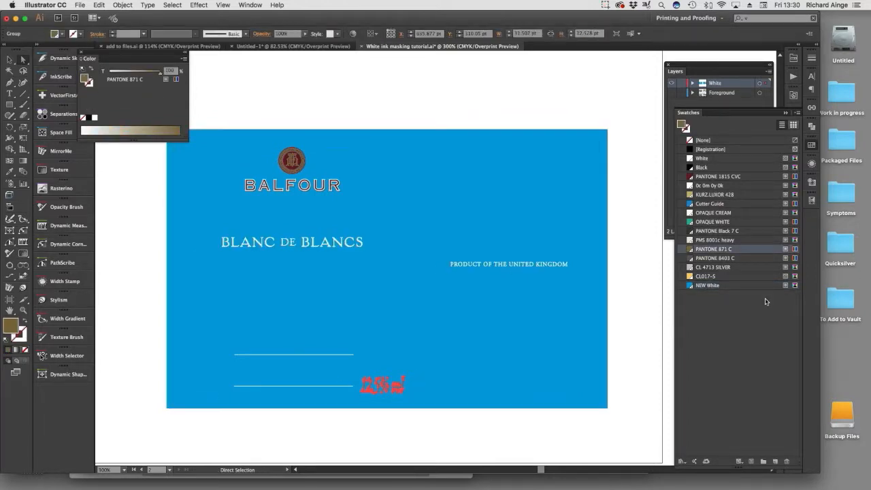
left_click(708, 285)
Delete the BALFOUR lettering and its grey drop shadows from the back label.
left_click_drag(215, 162, 370, 217, "super")
left_click_drag(215, 199, 368, 296, "super")
left_click(364, 333)
left_click(200, 307)
left_click(420, 320)
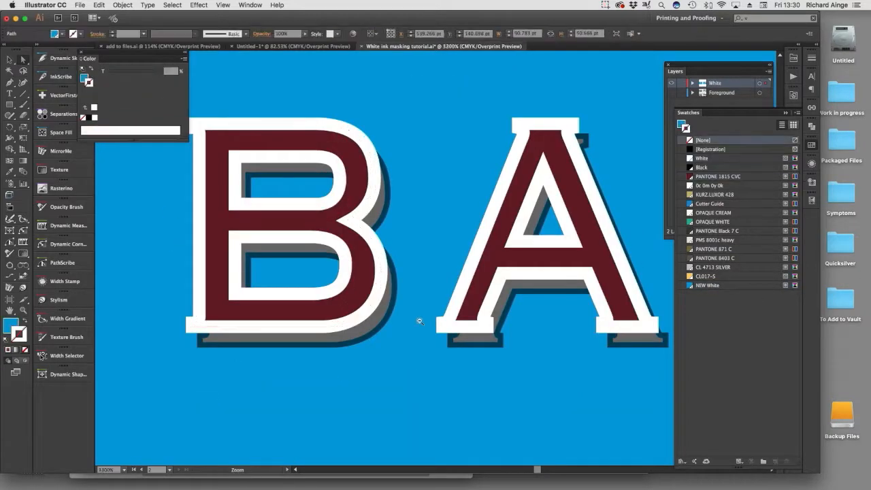
left_click(420, 320, "alt+super")
left_click(398, 303, "alt+super")
left_click_drag(442, 145, 529, 219, "super")
left_click(506, 317, "alt+super")
left_click(302, 213, "alt")
left_click(162, 191)
left_click(303, 214)
left_click(166, 243)
key("super+y")
left_click(495, 206)
key("Delete")
key("super+y")
Select the round emblem on the back label and break it into individually selectable shapes.
left_click_drag(369, 128, 492, 216, "super")
key("super+y")
left_click(362, 173)
key("super+y")
left_click(123, 5)
left_click(255, 302)
left_click(397, 252)
Recolor the gold PANTONE 871 C rings and monogram of the back label's emblem with NEW White at a 0% tint.
left_click_drag(295, 210, 382, 291, "super")
left_click(716, 288)
key("super+z")
key("x")
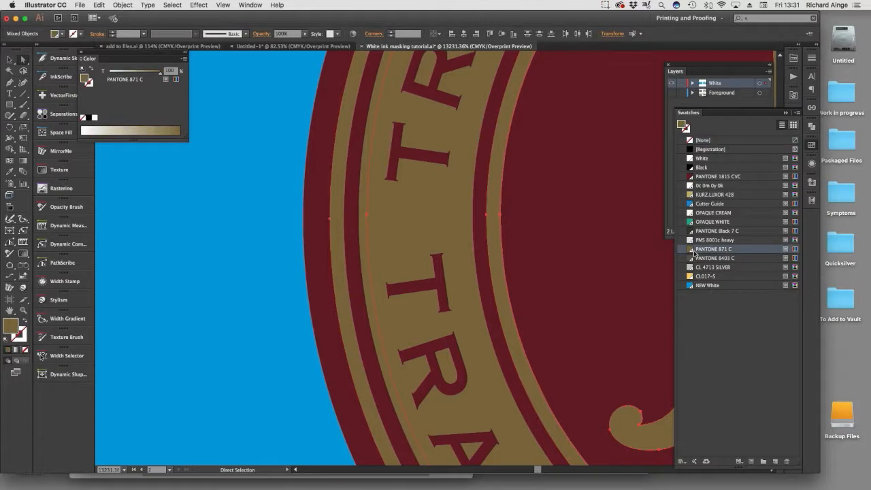
left_click(712, 286)
left_click(495, 295, "alt+super")
left_click(495, 296, "alt+super")
Fill the burgundy rings, center disc and outer base of the back label's emblem with NEW White.
left_click(325, 197)
left_click(711, 286)
left_click(349, 199)
left_click(712, 286)
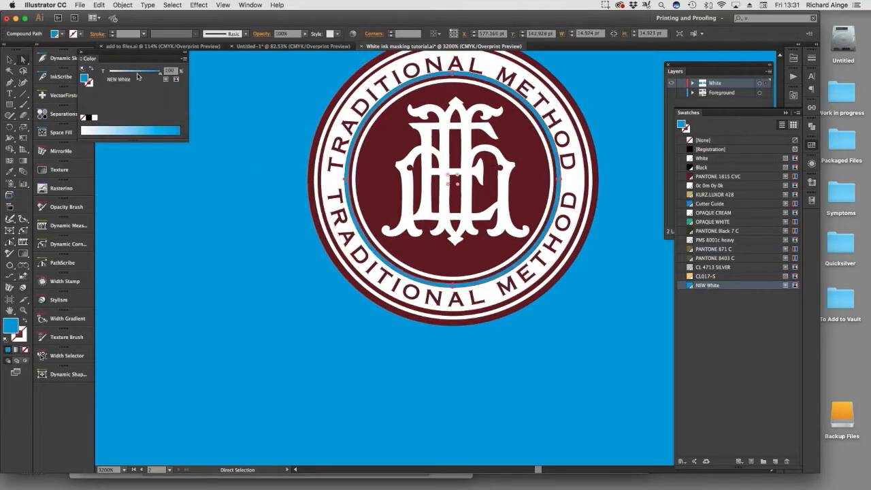
left_click(415, 257)
left_click(712, 286)
left_click(424, 316)
left_click(711, 286)
left_click(527, 338)
Select the burgundy lettering around the back label's emblem, including shapes with the same fill color, and fill it with NEW White.
key("super+y")
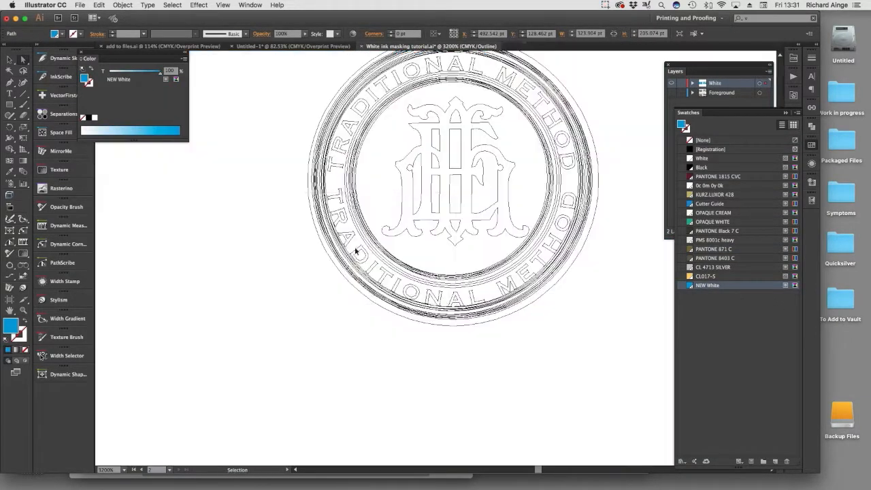
left_click_drag(320, 194, 422, 298, "super")
key("super+y")
left_click(295, 79)
left_click(307, 152, "shift")
left_click(474, 368, "shift")
left_click(397, 312, "shift")
left_click(454, 322, "shift")
left_click_drag(454, 322, 324, 379)
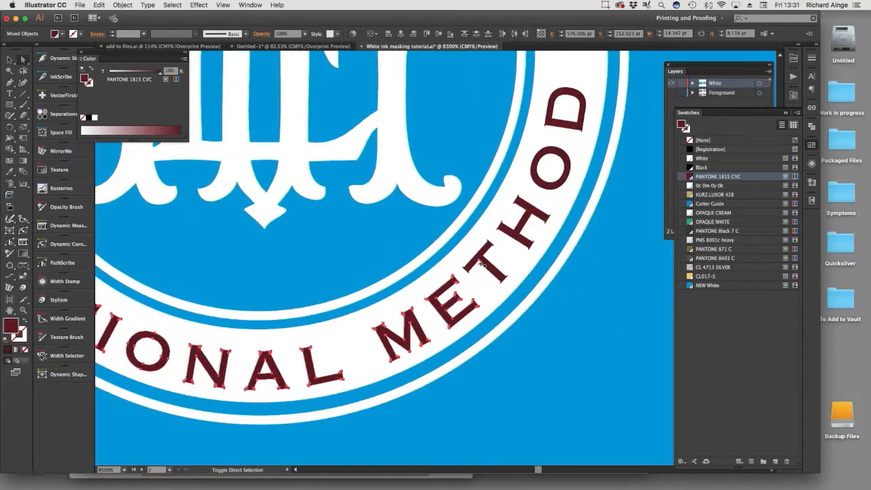
left_click_drag(504, 239, 535, 431)
left_click(463, 232, "alt+super")
left_click(172, 5)
mouse_move(179, 87)
left_click(286, 123)
left_click(287, 296, "alt+super")
left_click(720, 287)
left_click(340, 280, "alt+super")
left_click(271, 280, "alt+super")
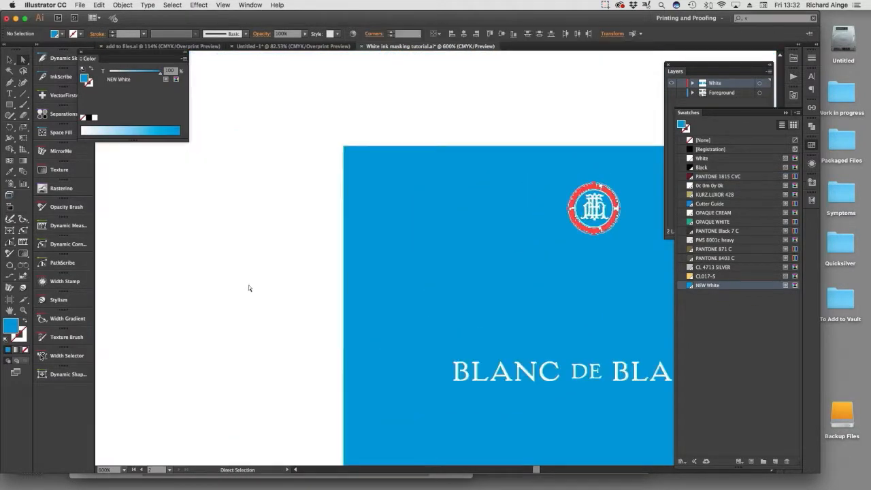
Put away the swatches list and inspect the finished white mask on the front label.
left_click(424, 263, "alt+super")
left_click(539, 118)
left_click(786, 113)
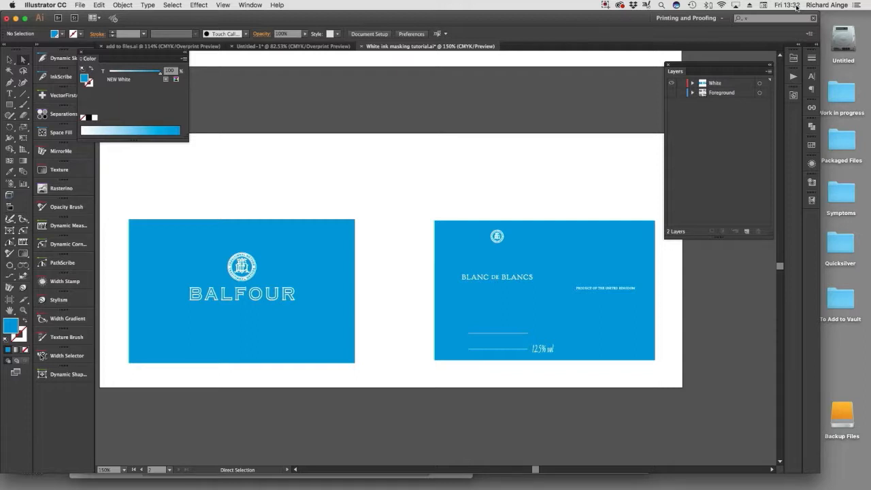
key("z")
left_click_drag(115, 202, 412, 402)
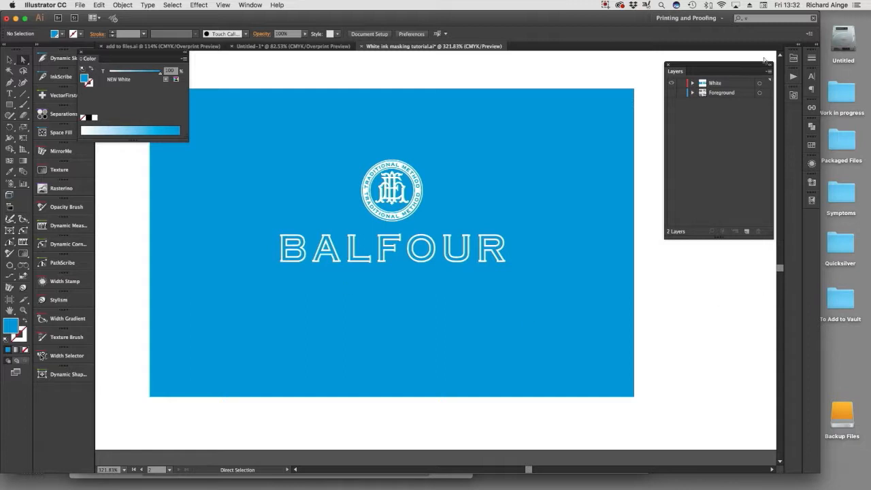
Show the Foreground layer again and turn on Overprint Preview for both converted labels.
left_click(531, 256, "alt+super")
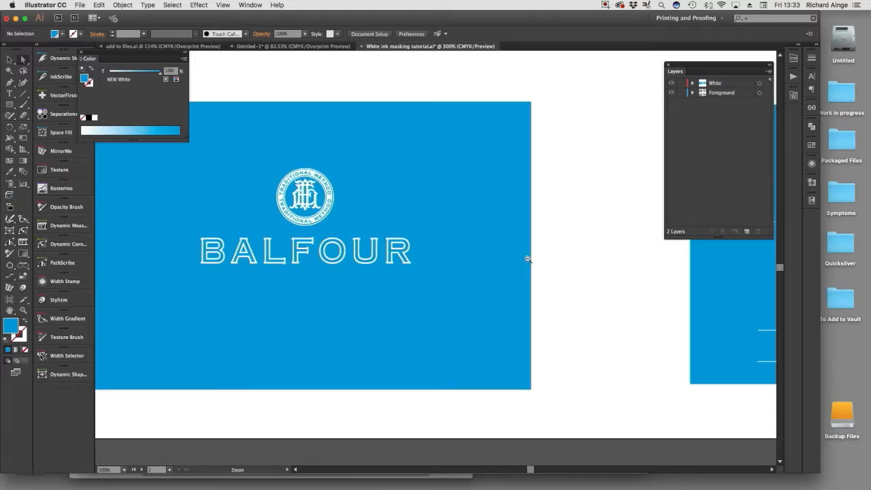
left_click(528, 259, "alt+super")
left_click(494, 279, "alt+super")
scroll(495, 280, "up", 4)
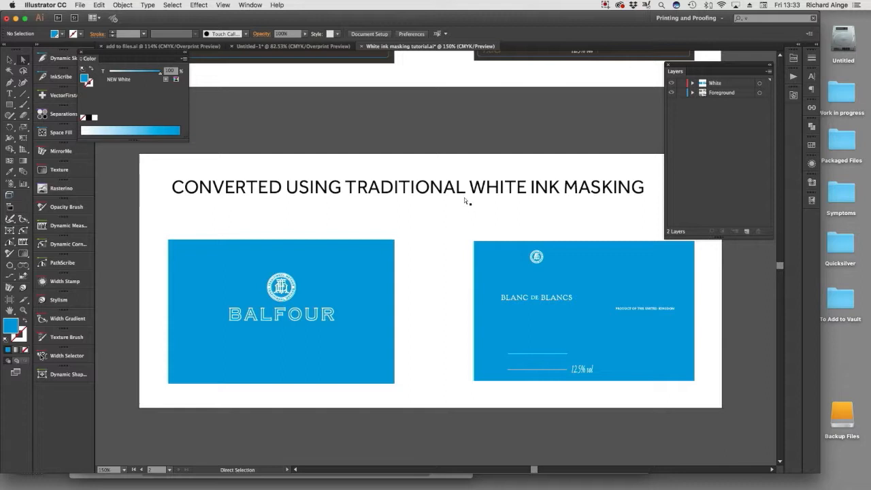
key("alt+shift+super+y")
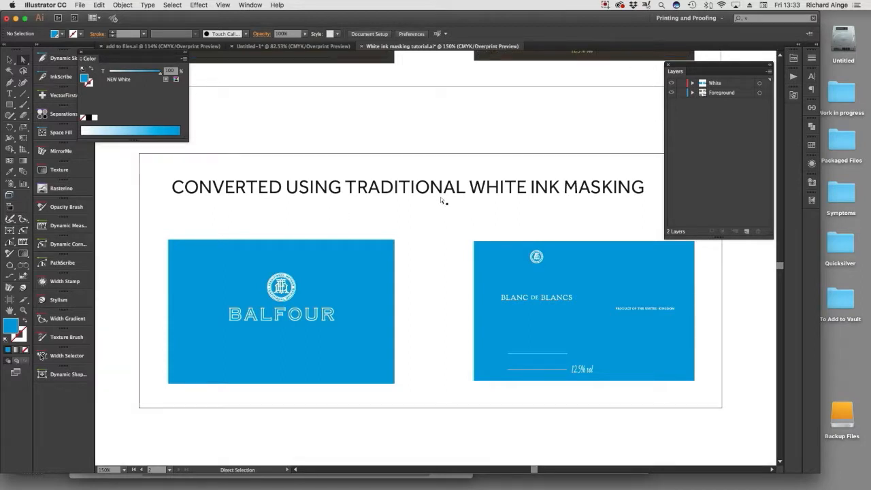
Hide and show the White layer to compare the mask with the label artwork, and shorten the Layers panel.
left_click(672, 83)
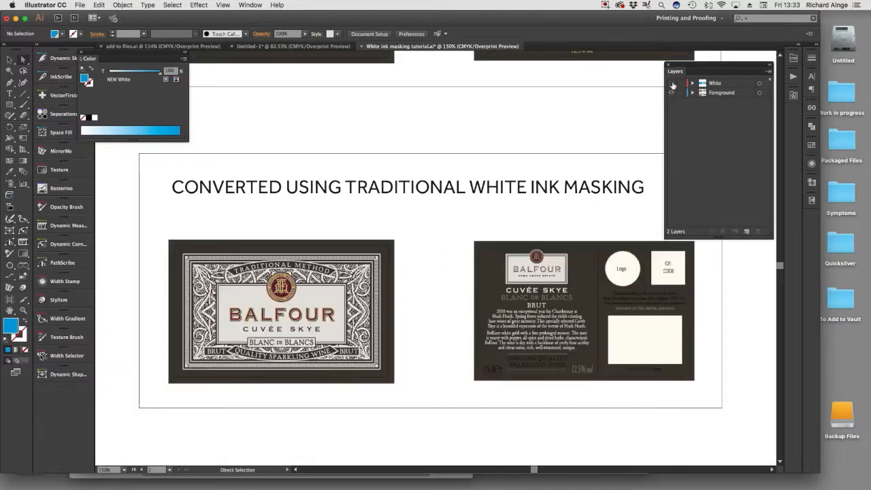
left_click(672, 83)
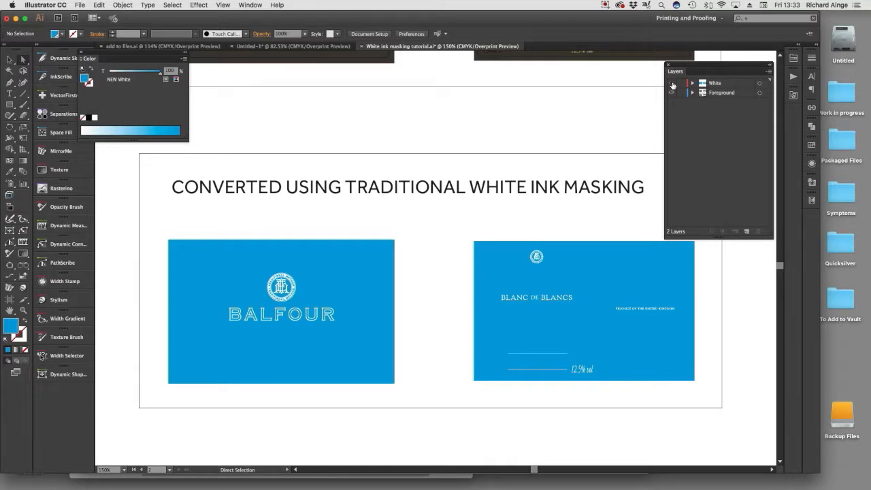
left_click(672, 84)
left_click(672, 83)
left_click_drag(726, 237, 718, 141)
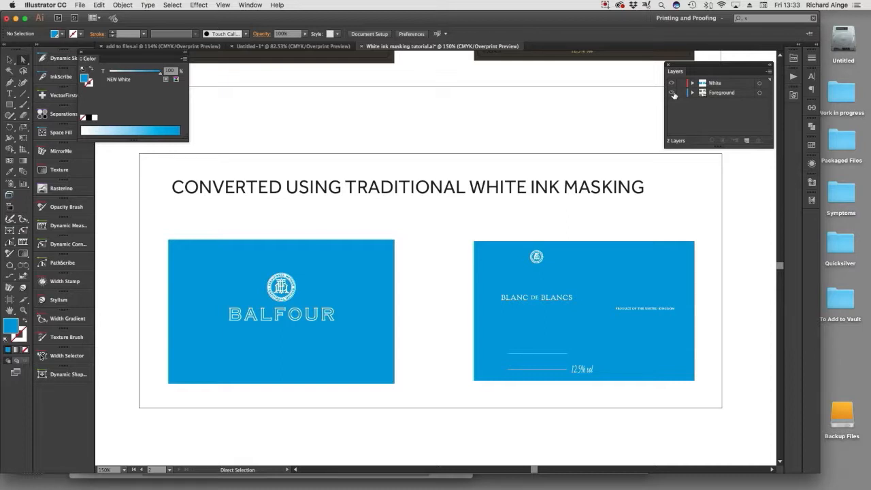
Try recoloring the "12.5% vol" lettering on the Color-Logic back label with swatches CL016-S and CL080-S.
left_click(672, 92)
scroll(558, 172, "up", 5)
key("super+space")
left_click_drag(486, 151, 650, 212)
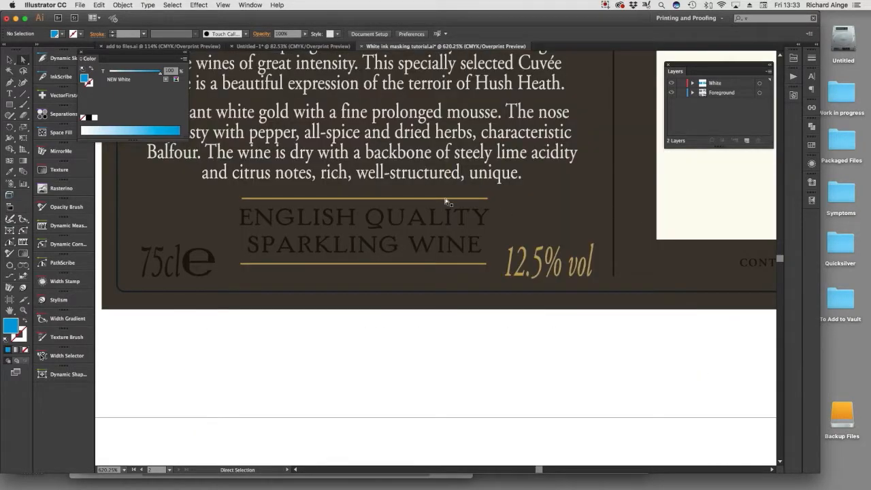
key("super")
left_click(524, 269, "super")
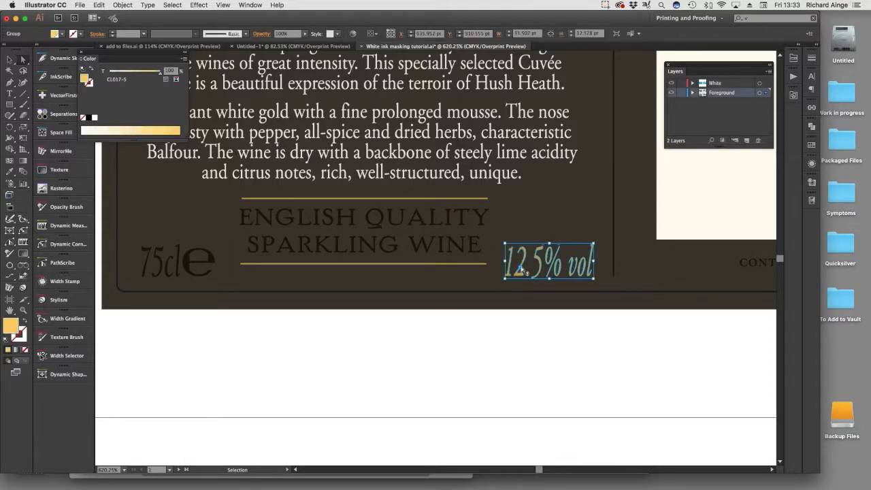
left_click(794, 96)
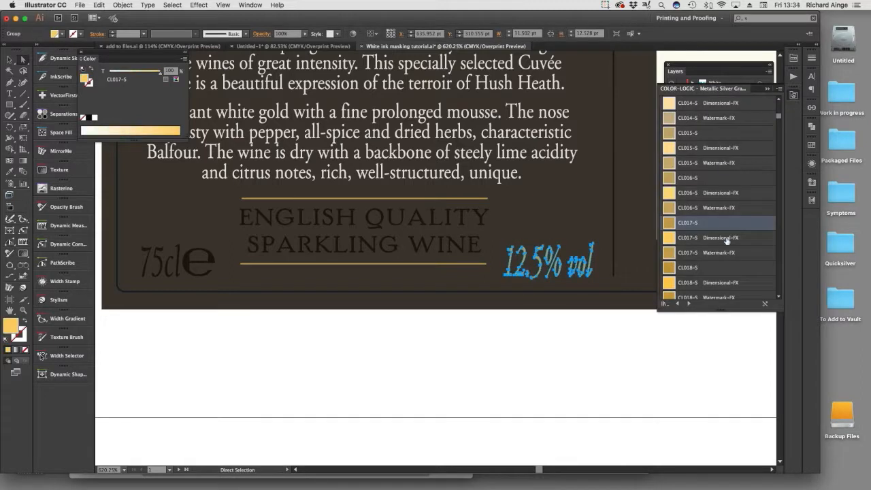
left_click(680, 179)
scroll(715, 262, "down", 10)
scroll(714, 263, "down", 5)
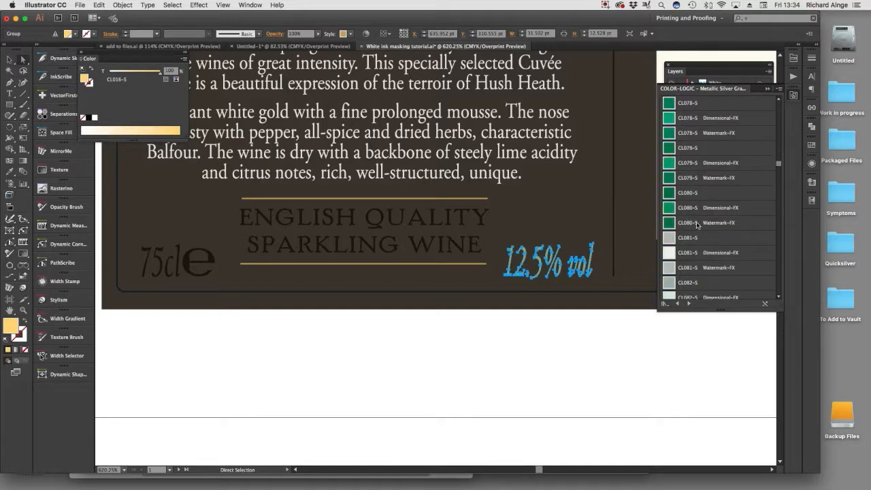
left_click(694, 193)
left_click(587, 349)
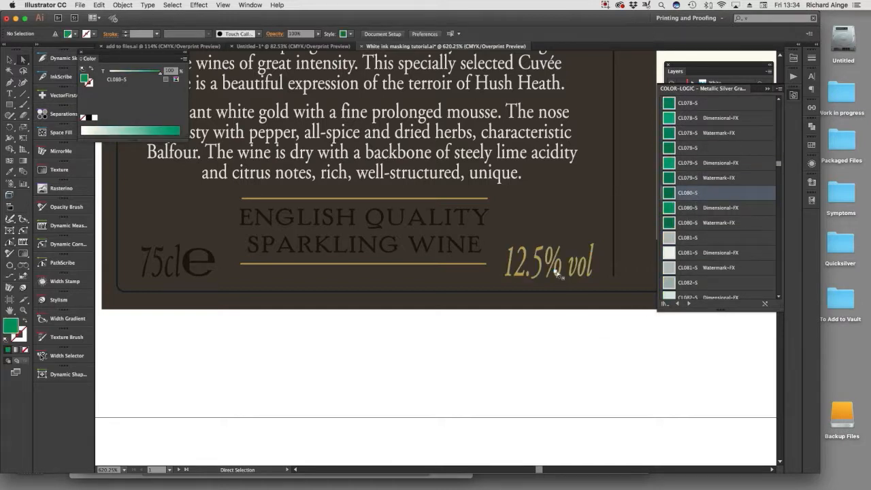
Reselect the "12.5% vol" lettering on the Color-Logic back label and fill it with the green CL080-S swatch.
left_click_drag(495, 231, 651, 307)
left_click(491, 388)
key("super+z")
left_click(491, 388)
left_click(519, 275)
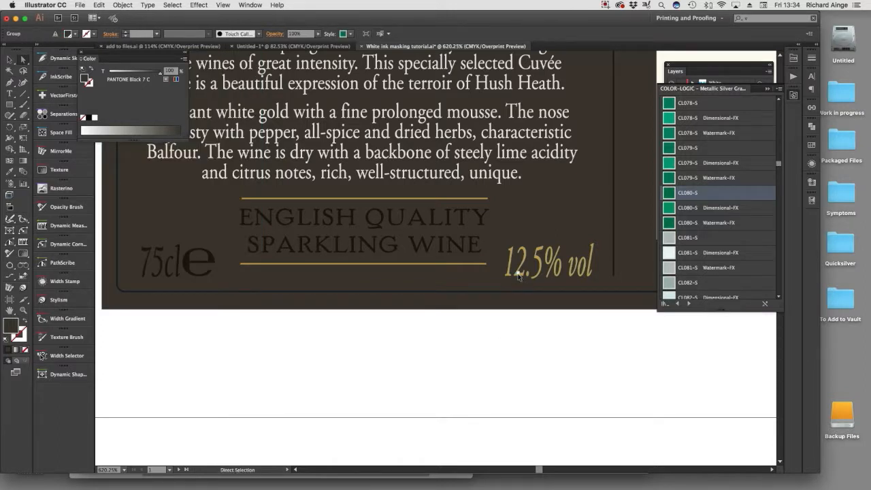
key("super+z")
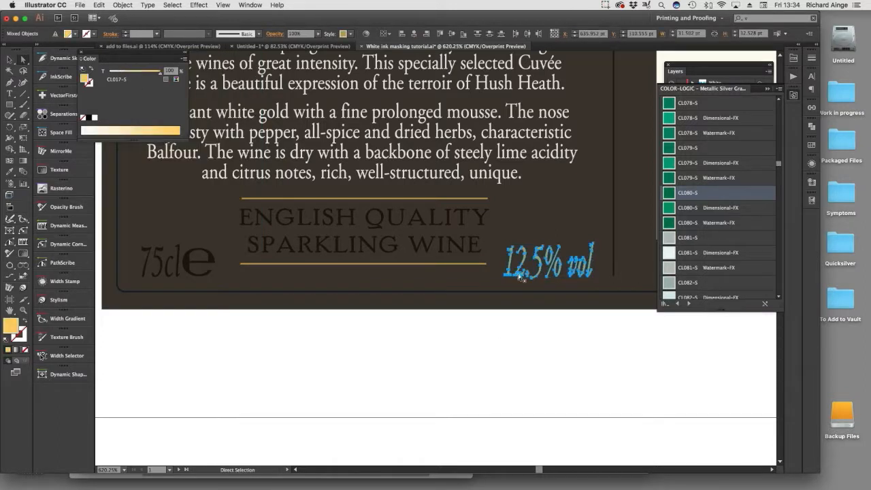
left_click(669, 193)
left_click(568, 365)
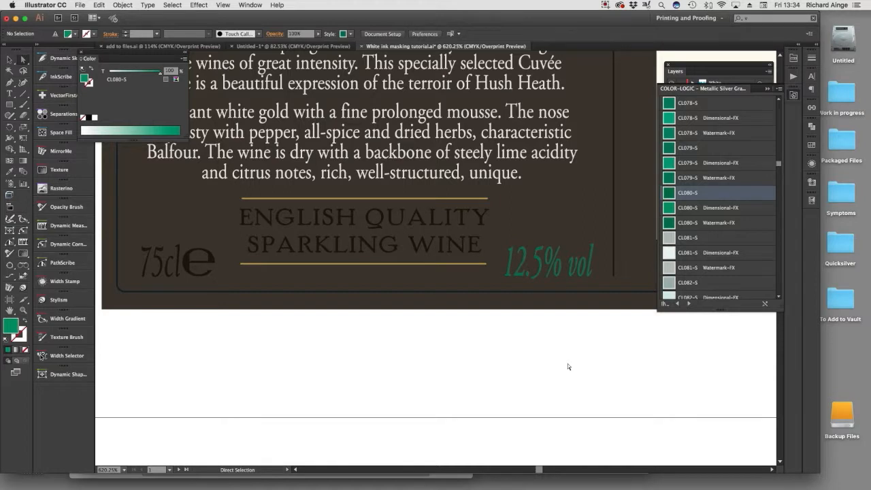
Undo the green fill on the "12.5% vol" lettering and deselect it.
key("super+z")
key("super+z")
left_click(568, 365)
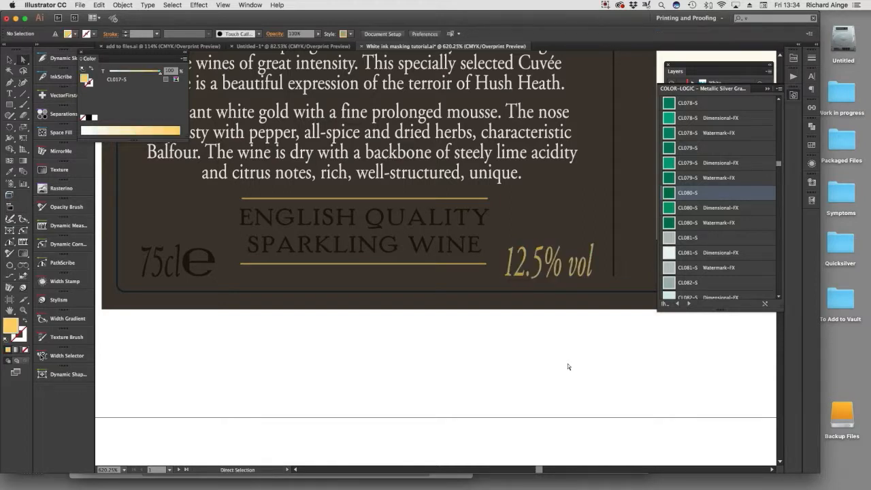
Compare the Color-Logic labels with the traditional white ink masking versions across both artboards.
left_click(497, 188, "alt+super")
left_click(497, 189, "alt+super")
left_click(428, 228, "alt+super")
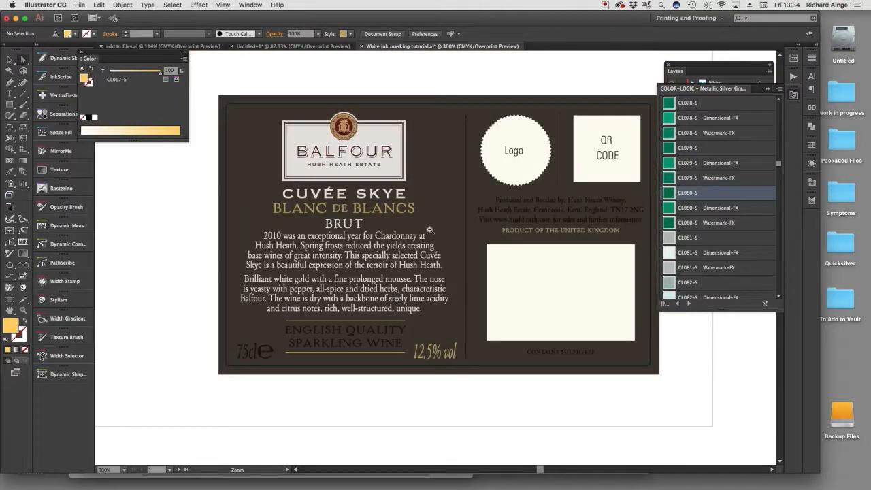
left_click(429, 230, "alt+super")
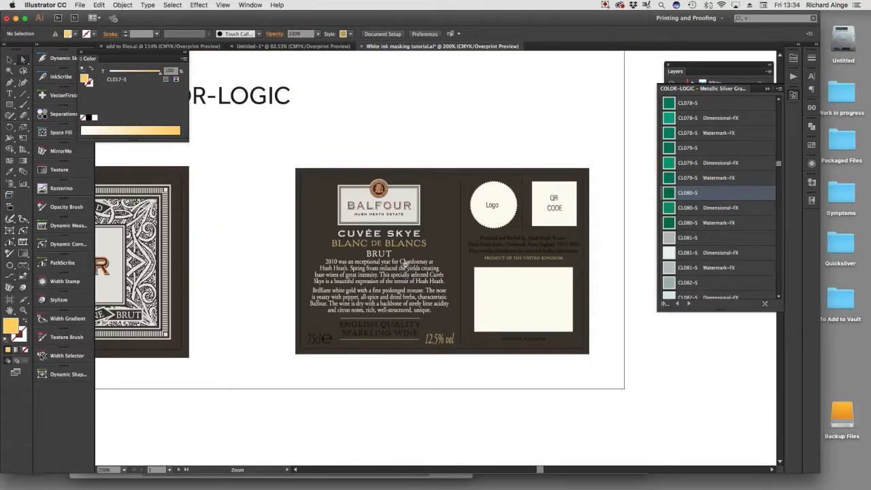
left_click(407, 265, "alt+super")
left_click_drag(405, 265, 509, 271)
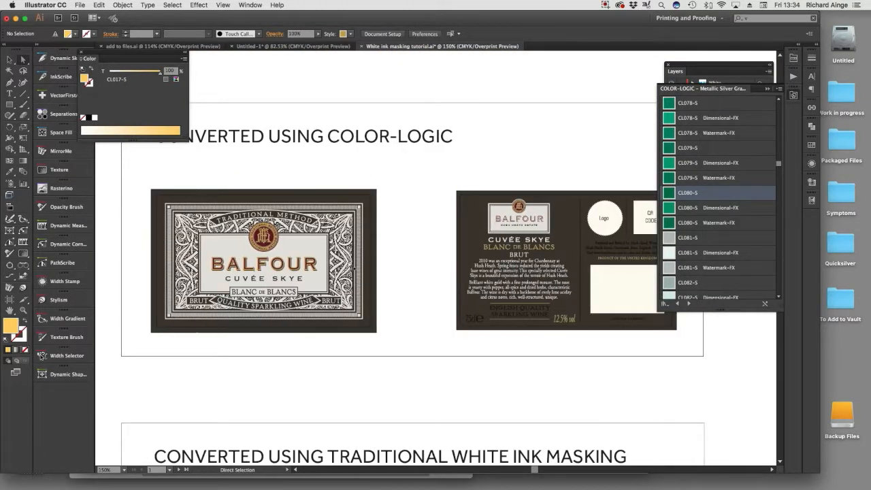
scroll(414, 397, "down", 10)
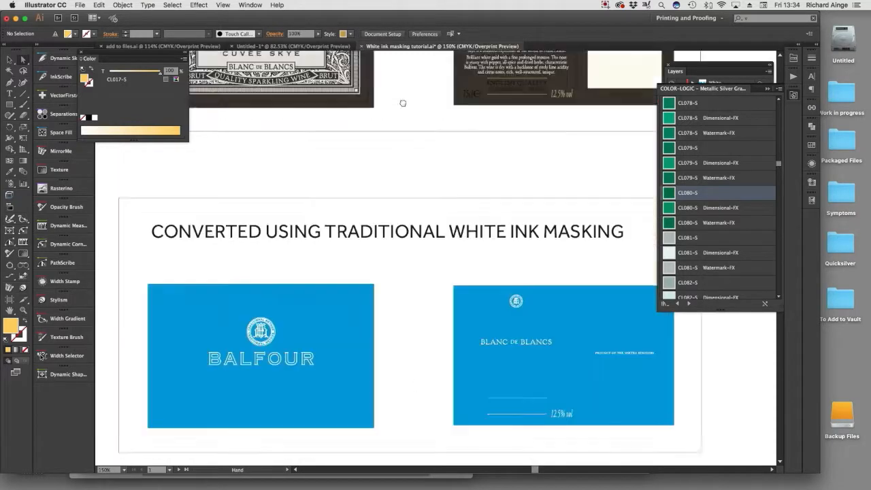
left_click(403, 234, "alt+super")
left_click(423, 203, "alt+super")
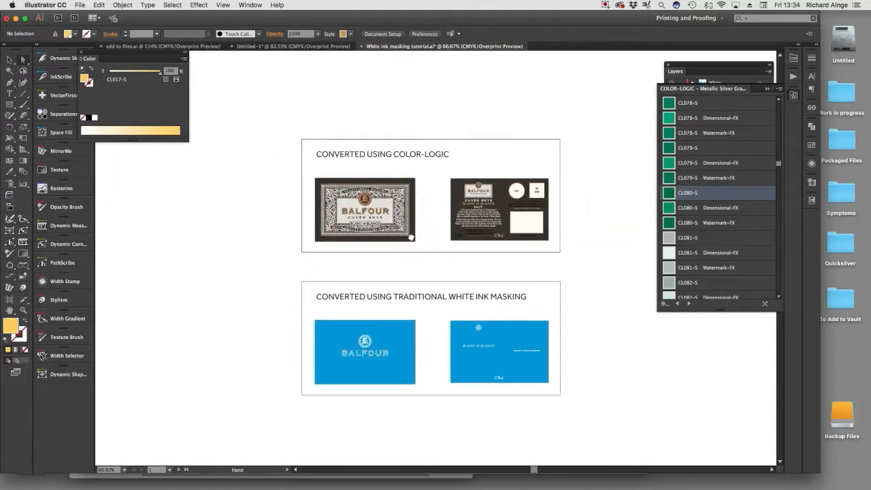
left_click_drag(295, 134, 587, 410)
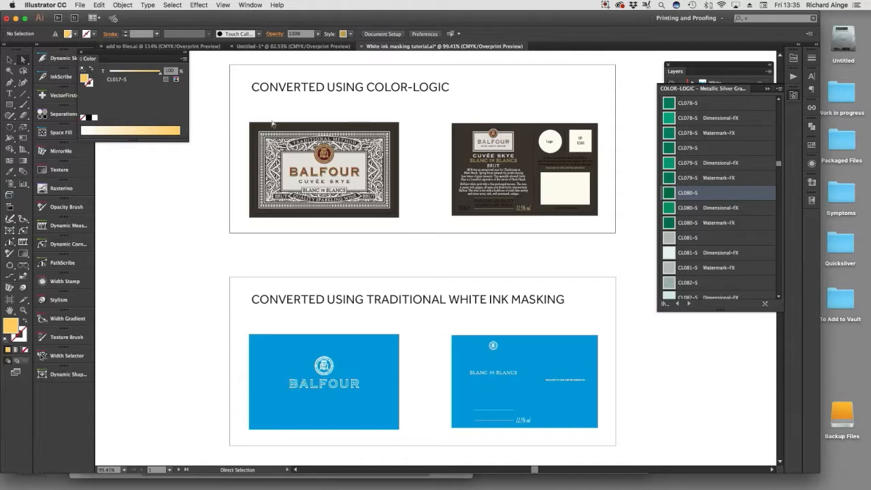
Set the blending mode of the description paragraphs on the Color-Logic back label to Screen and put away the swatches list.
key("z")
left_click_drag(230, 107, 550, 240)
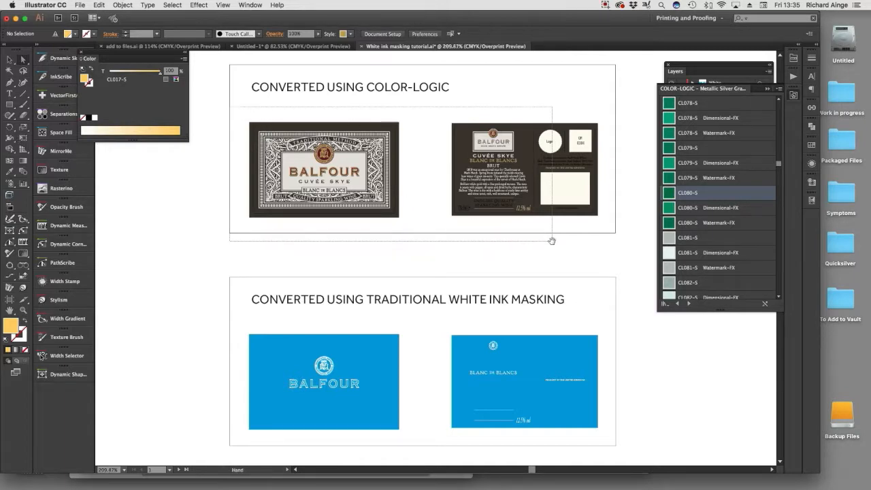
left_click_drag(572, 333, 572, 333)
key("v")
left_click(276, 194)
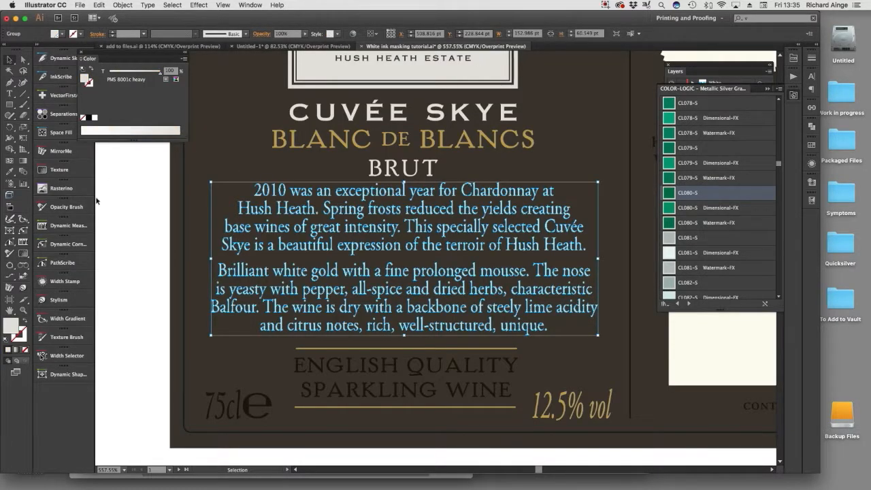
left_click(769, 89)
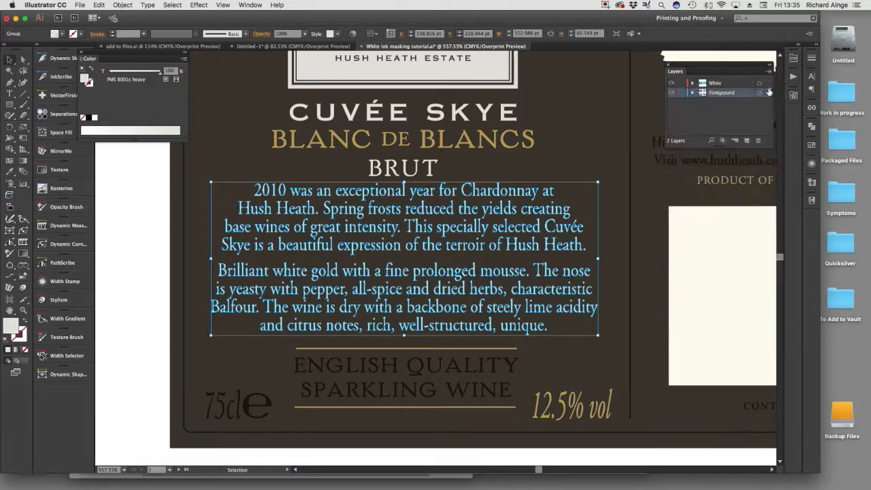
left_click(812, 164)
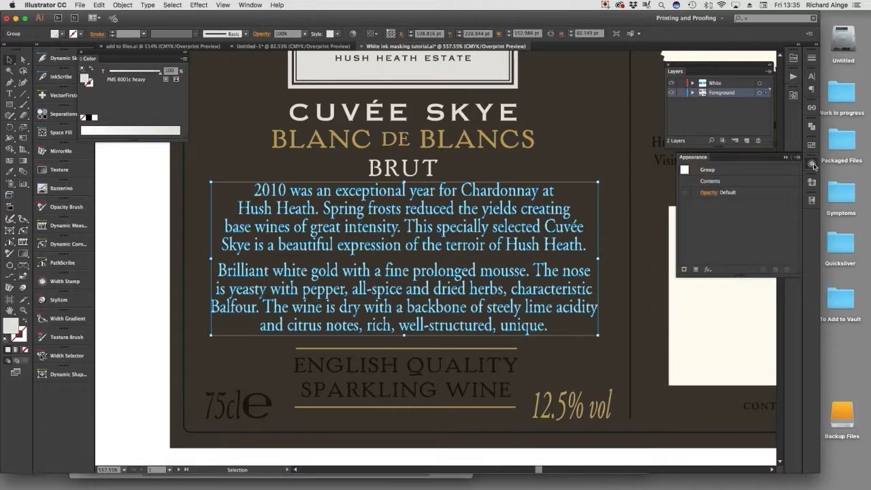
left_click(711, 192)
left_click(640, 209)
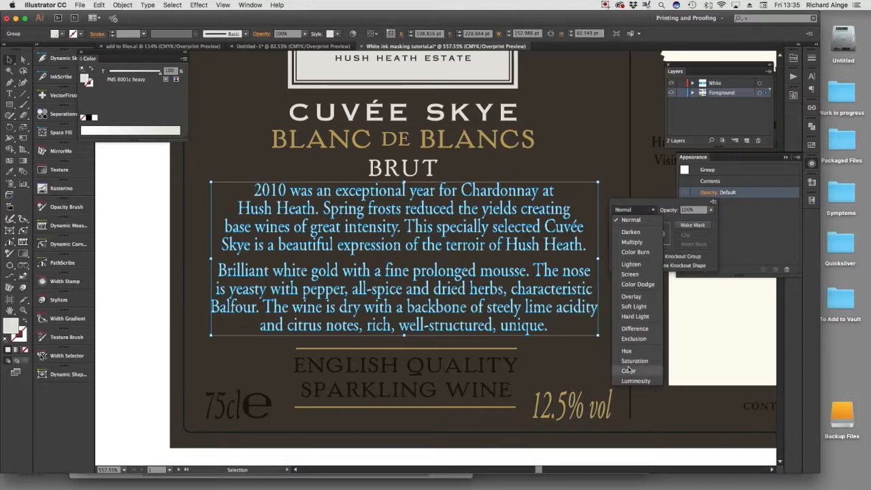
left_click(642, 275)
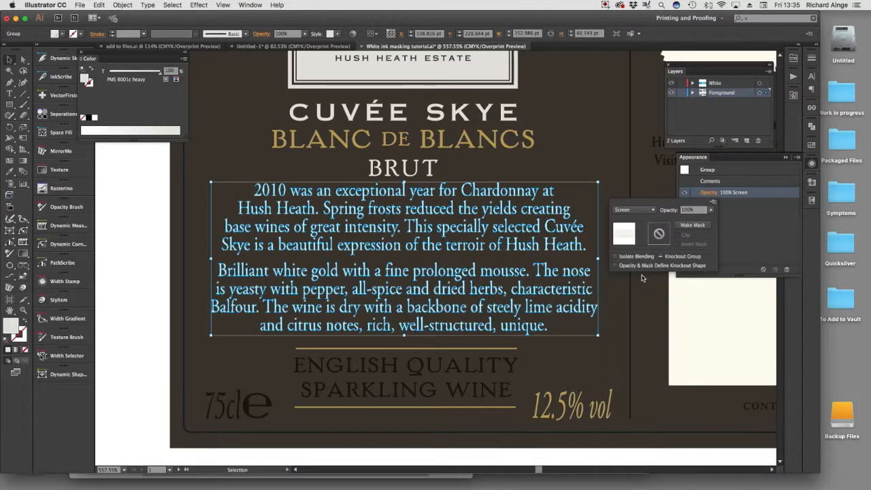
left_click(145, 324)
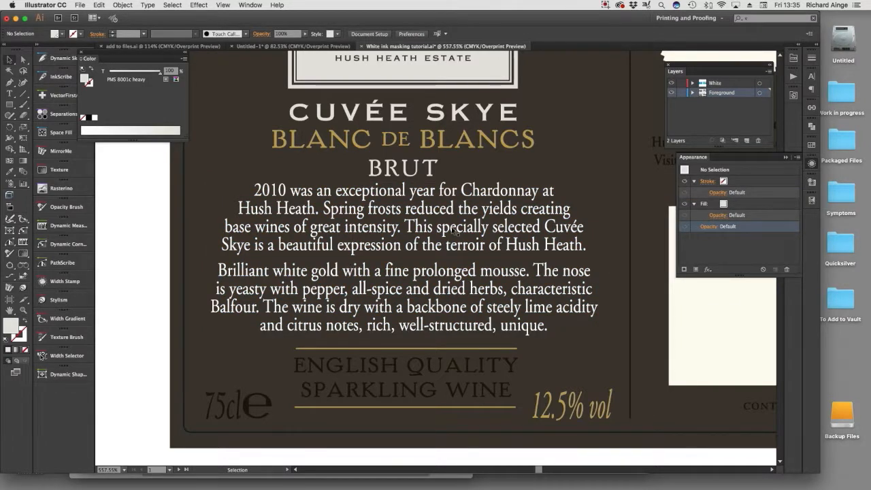
Check the description text's blending in its appearance settings and inspect it within the whole back label.
left_click(503, 228)
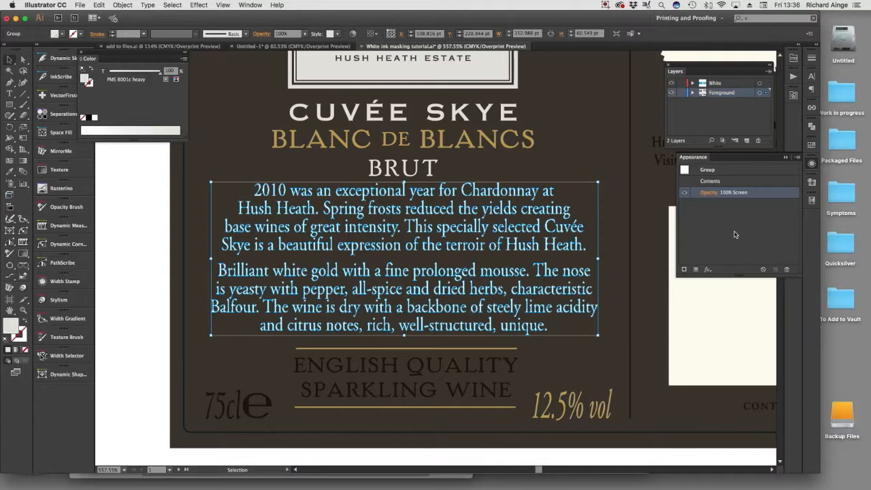
left_click(135, 313)
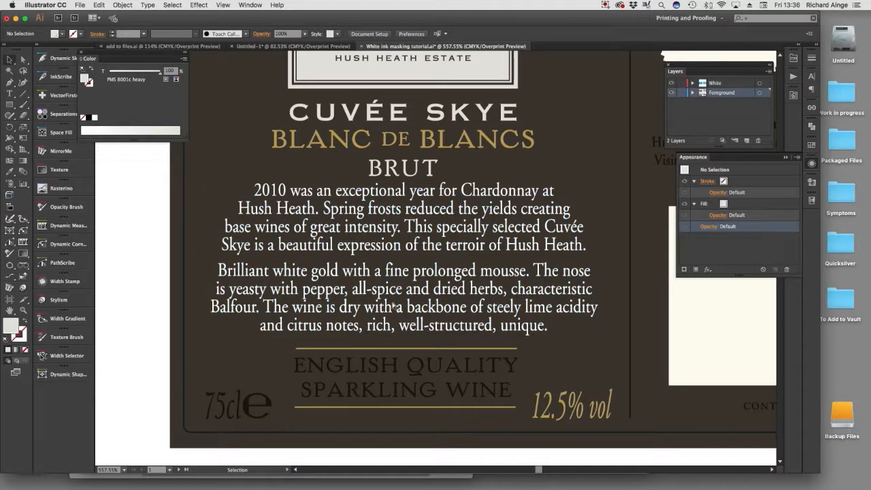
left_click(393, 306, "alt+super")
left_click_drag(465, 296, 384, 352)
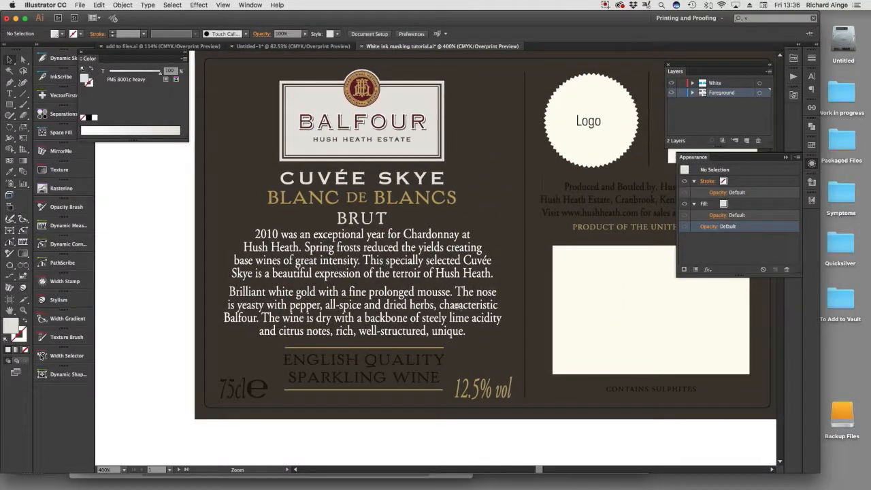
left_click(458, 306, "alt+super")
left_click_drag(451, 304, 427, 361)
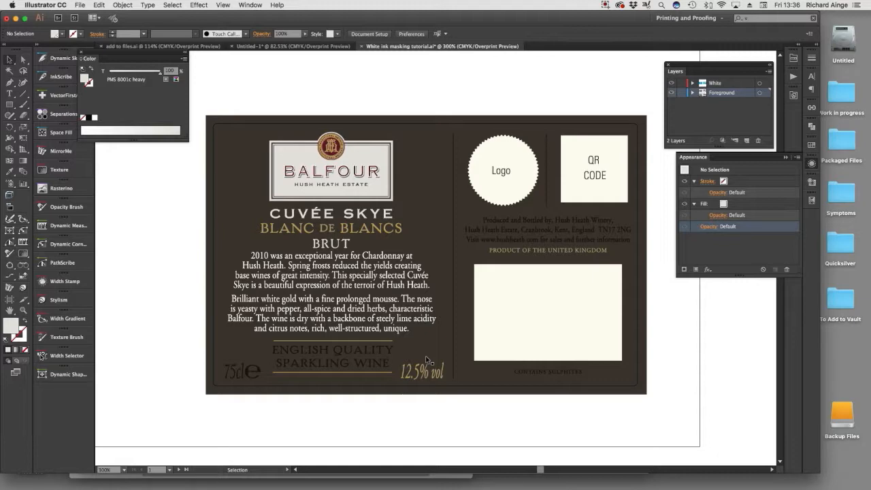
Delete the "CUVÉE SKYE" lettering from the Color-Logic front label.
left_click_drag(215, 287, 599, 309)
left_click_drag(366, 286, 524, 282)
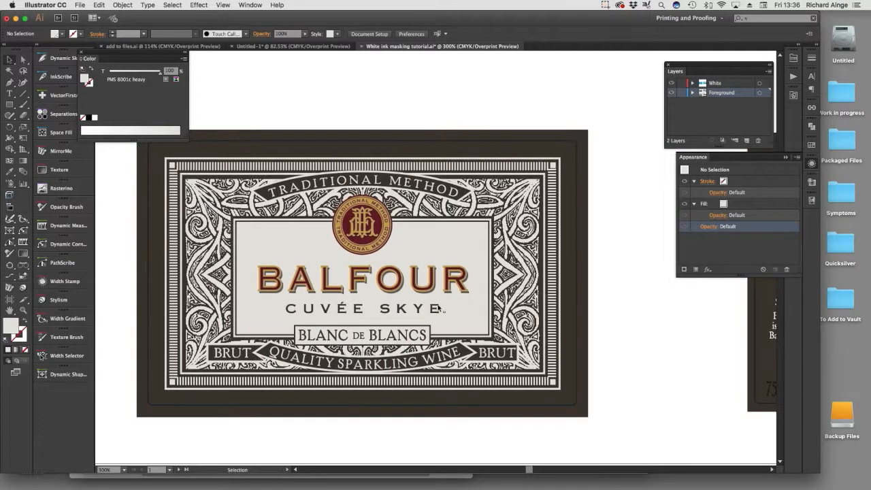
left_click(328, 313)
key("Delete")
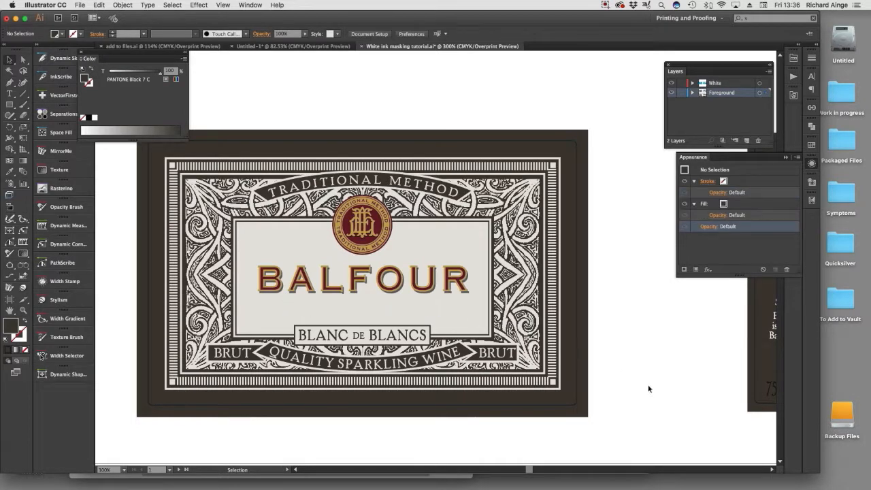
Add point text at the lower edge of the front label with a first name in the possessive followed by "Vino".
left_click(11, 93)
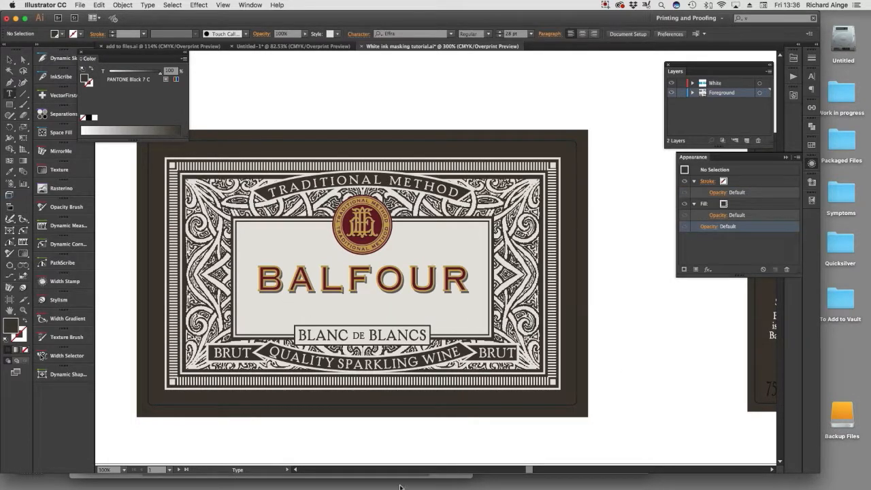
left_click_drag(423, 402, 434, 366)
left_click(324, 401)
type("RIchar")
type("d's")
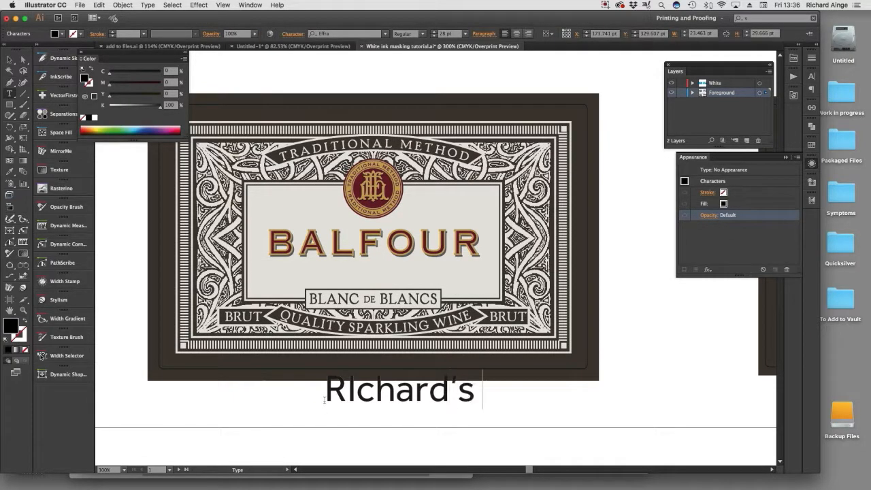
type(" Vino")
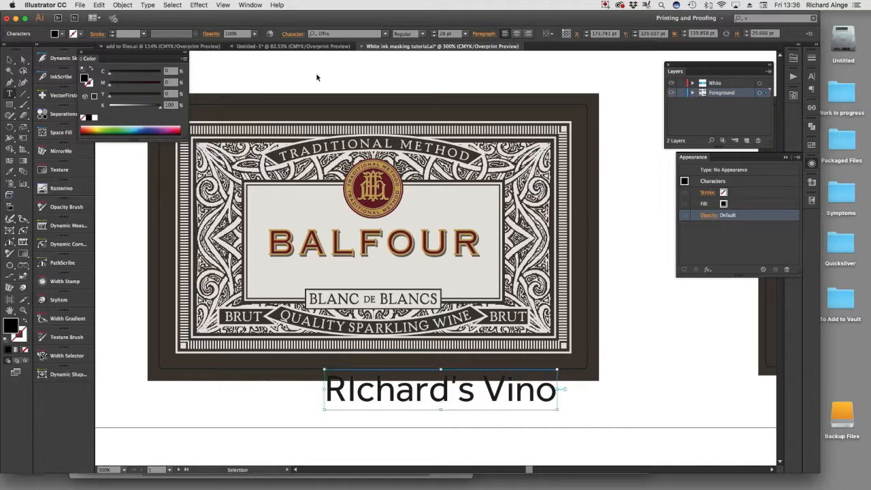
Set the new text in the Darleston font and correct its second letter to a lowercase "i".
key("super+a")
left_click(346, 33)
left_click(384, 34)
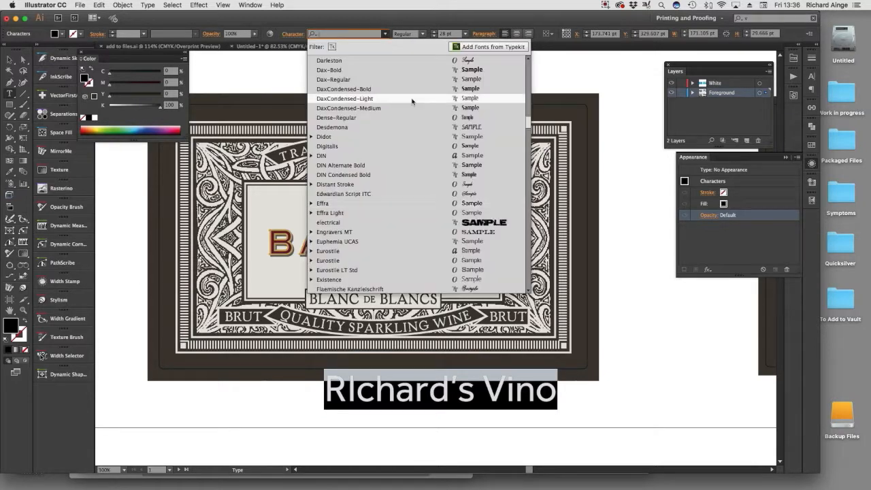
left_click(391, 64)
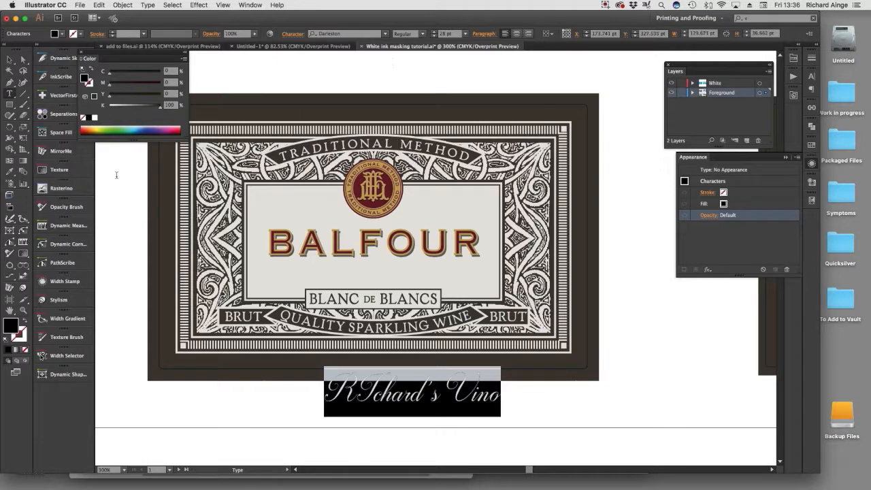
left_click(351, 392)
key("BackSpace")
type("i")
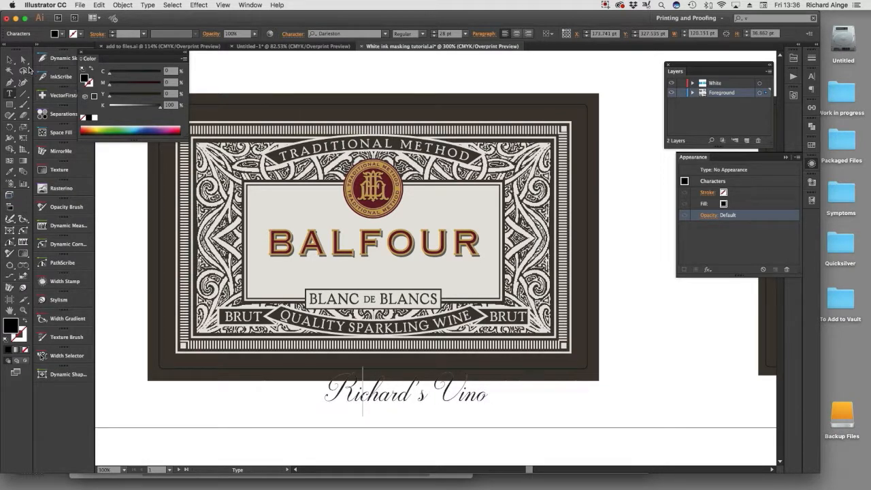
Move the new text between "BALFOUR" and "BLANC DE BLANCS" on the front label and scale it down to about 22.43 pt.
key("Escape")
left_click_drag(434, 393, 385, 279)
left_click_drag(295, 250, 328, 259)
mouse_move(379, 274)
left_mouse_down()
mouse_move(384, 280)
mouse_move(366, 282)
left_mouse_up()
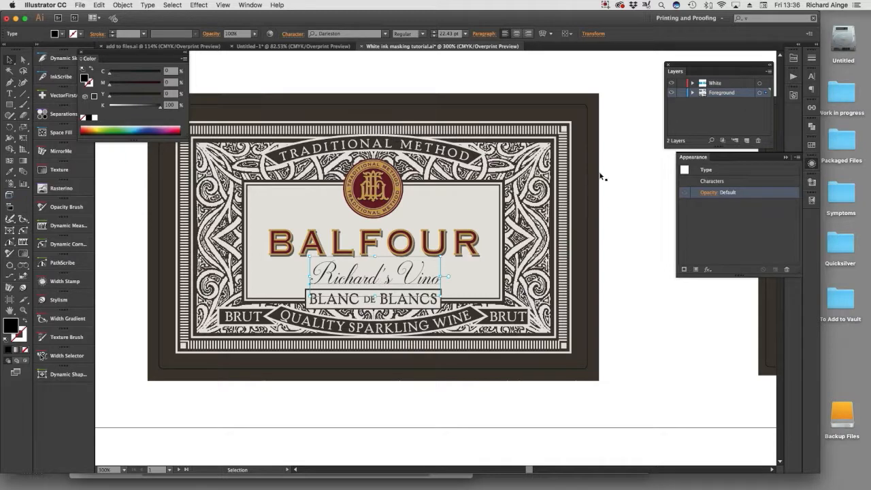
Color the new script text on the Color-Logic front label with CL017-S from the Color-Logic Metallic Silver library.
left_click(795, 97)
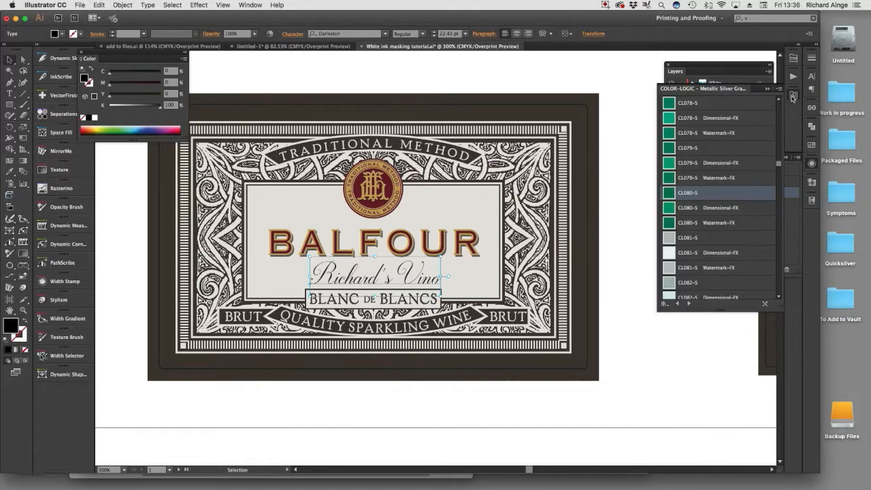
scroll(715, 197, "up", 5)
scroll(714, 200, "up", 2)
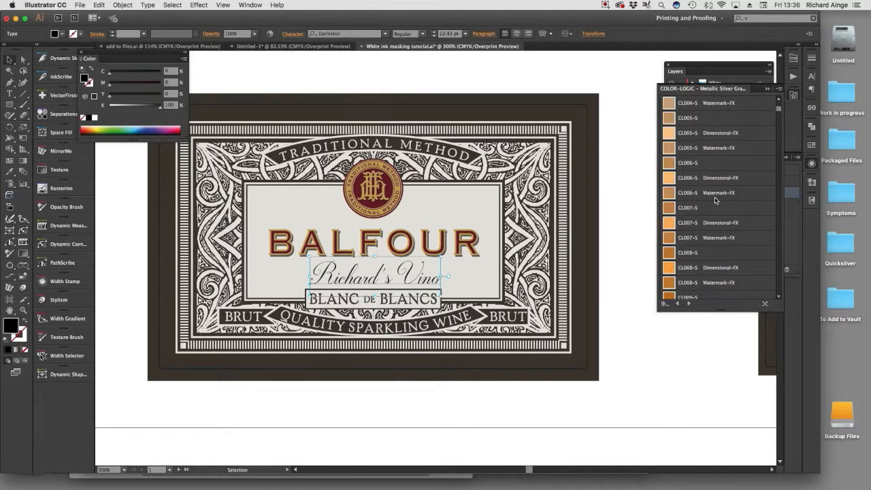
scroll(715, 199, "down", 6)
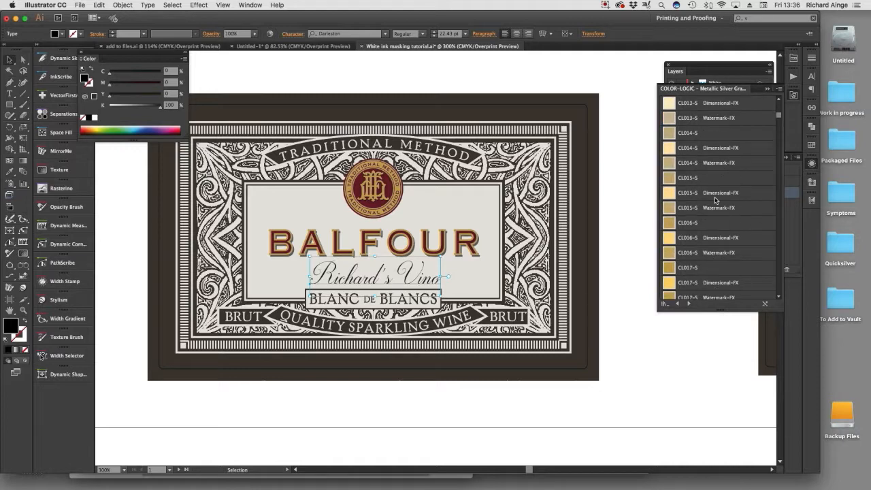
left_click(693, 267)
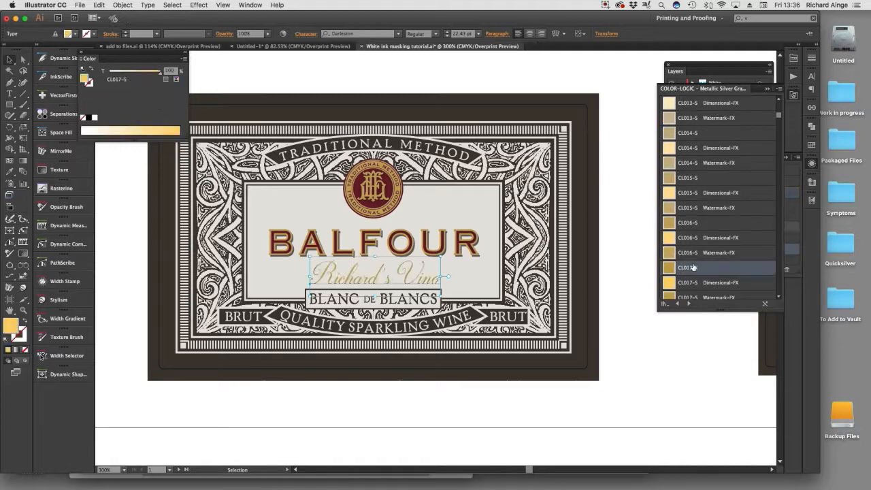
left_click(502, 407)
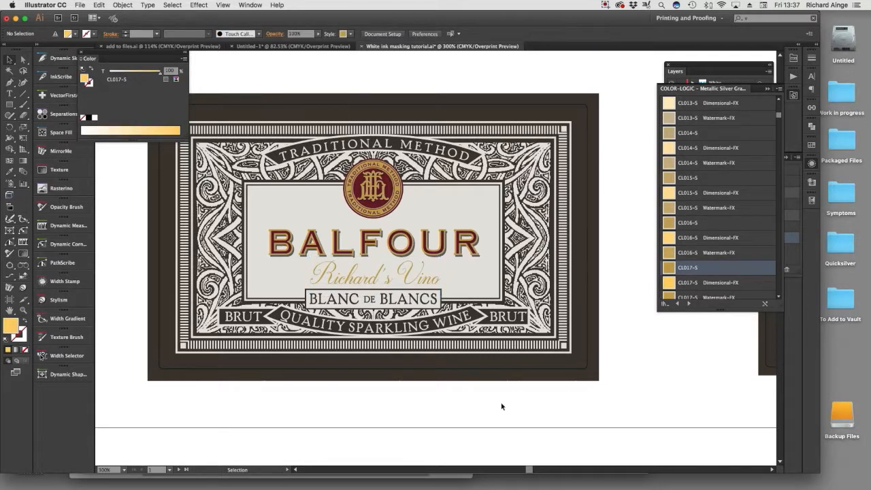
left_click(409, 279)
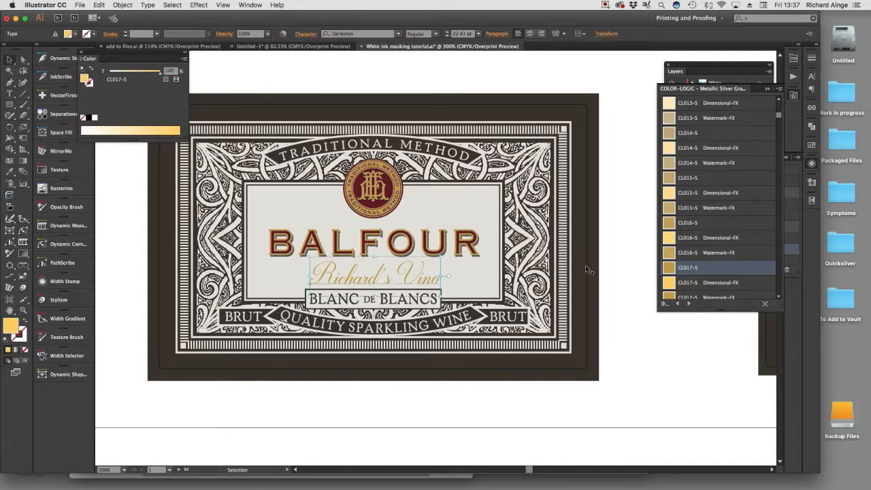
left_click(627, 367)
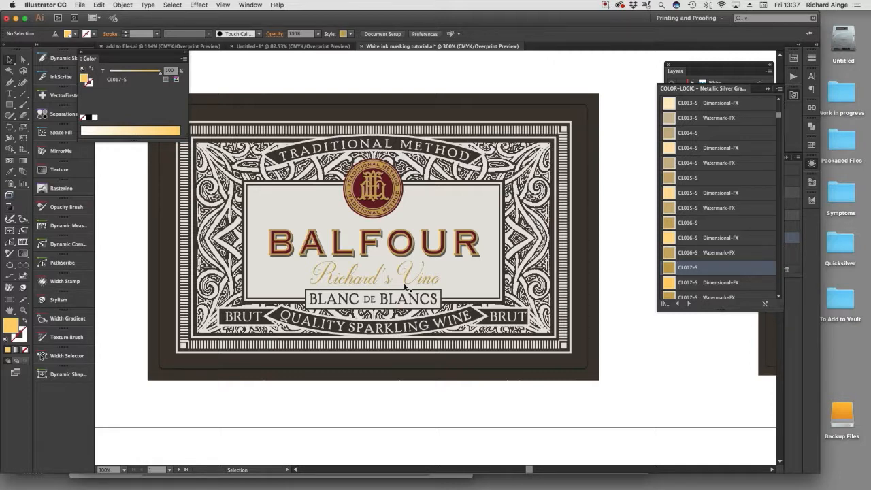
Convert the gold script text between "BALFOUR" and "BLANC DE BLANCS" to outlines.
key("z")
left_click_drag(260, 229, 452, 303)
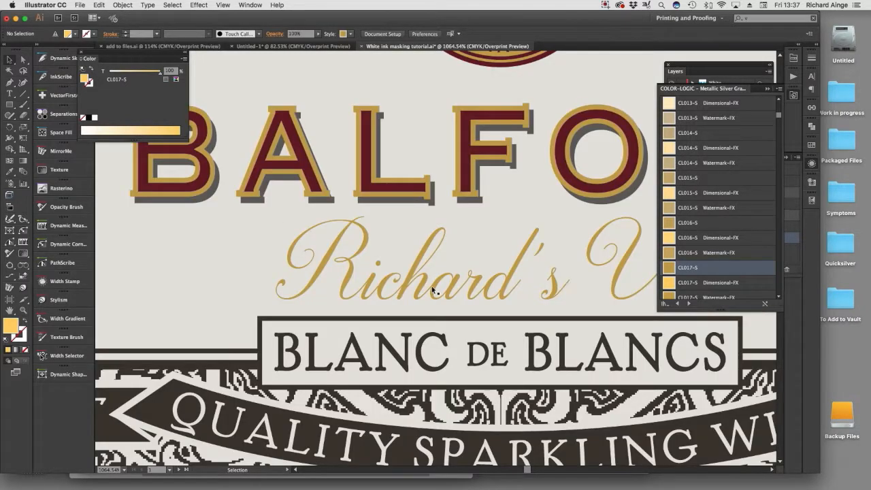
left_click(433, 289)
key("shift+super+o")
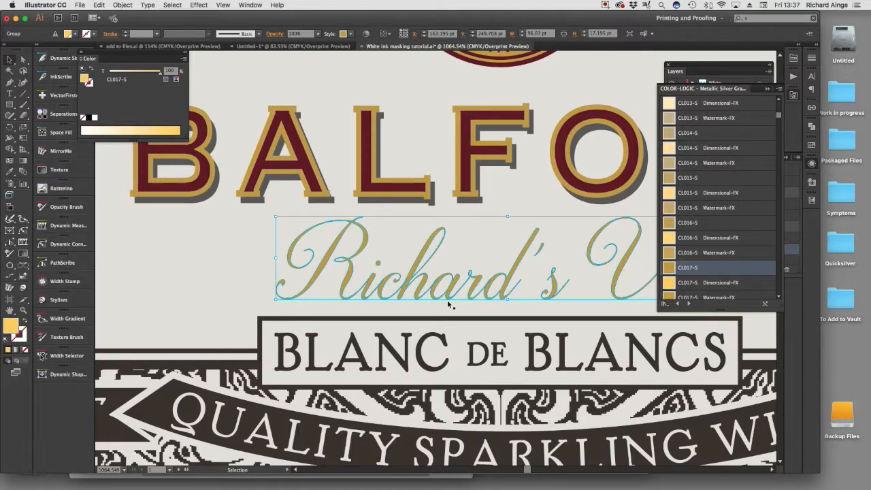
Try filling the outlined script lettering with the NEW White swatch at 0% tint, and undo it.
left_click(811, 144)
left_click(708, 286)
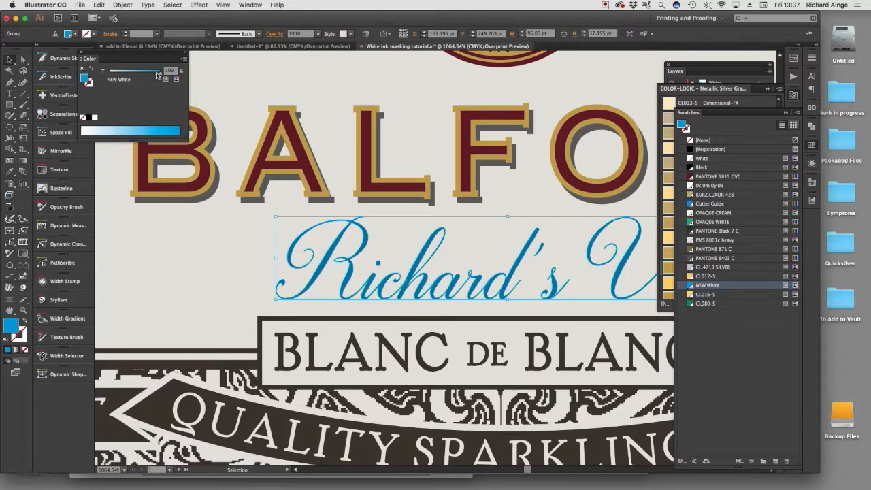
left_click_drag(157, 75, 75, 71)
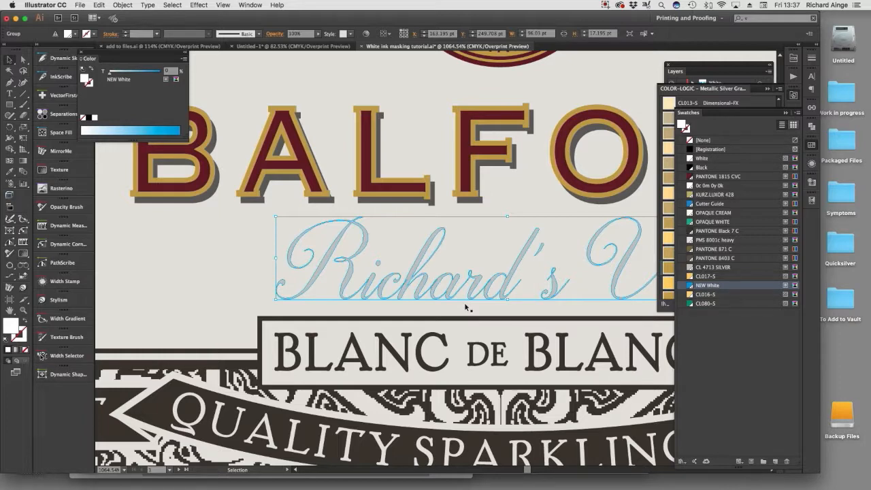
key("super+z")
key("super+z")
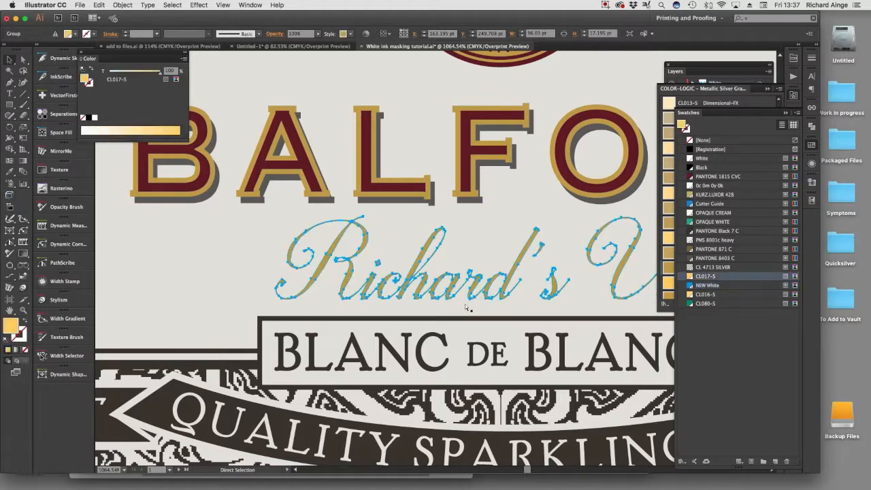
Copy the outlined script lettering onto the traditional white ink version's front label, centered beneath "BALFOUR".
key("super+shift+a")
key("super+0")
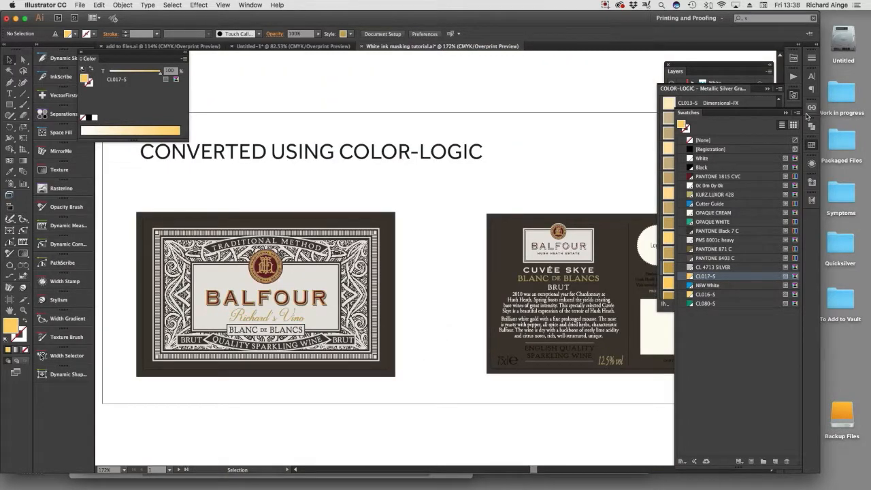
left_click(786, 113)
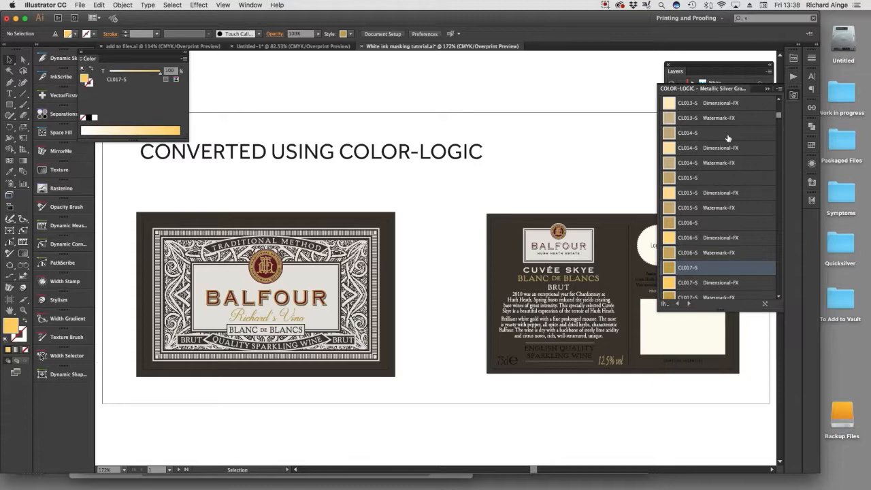
left_click(296, 320)
left_click_drag(400, 428, 467, 205)
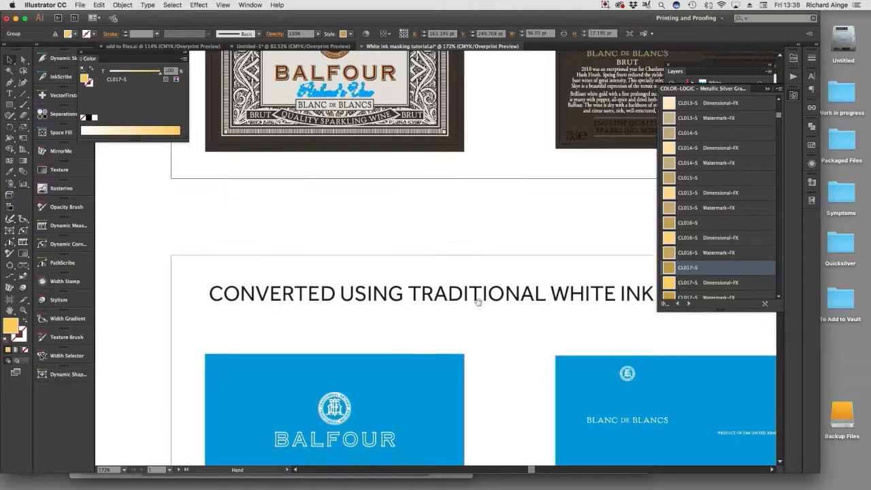
left_click_drag(478, 302, 491, 191)
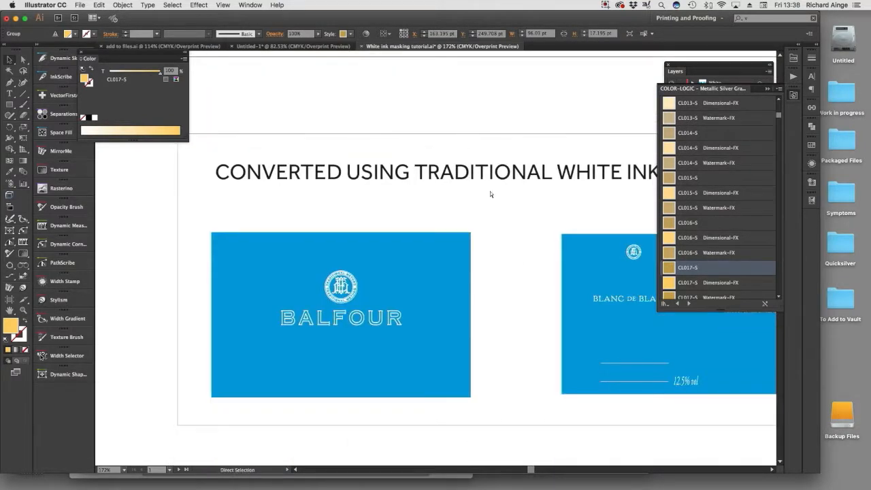
left_click(435, 250)
left_click_drag(340, 343, 341, 344)
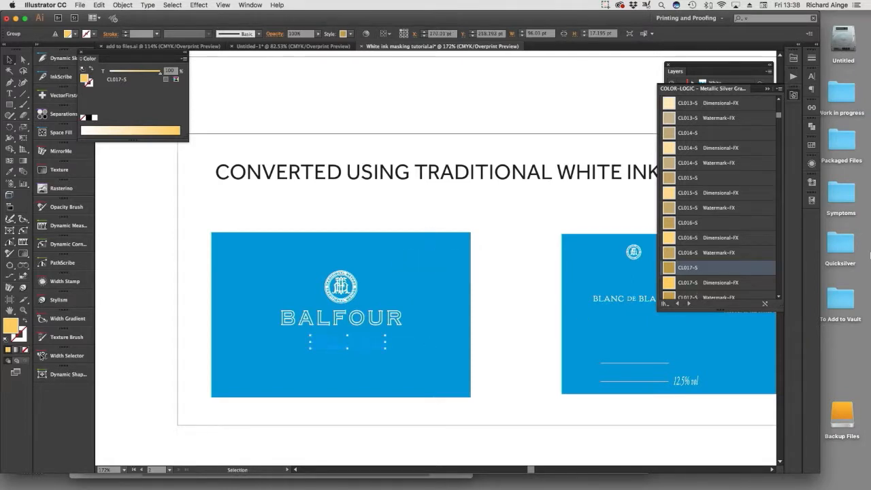
Fill the copied lettering with the NEW White swatch and set its tint to 0%.
left_click(810, 201)
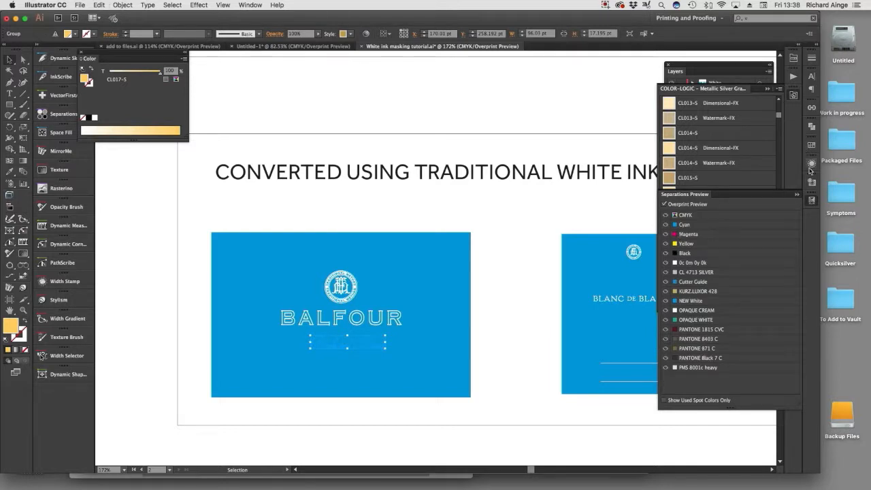
left_click(812, 145)
left_click(708, 285)
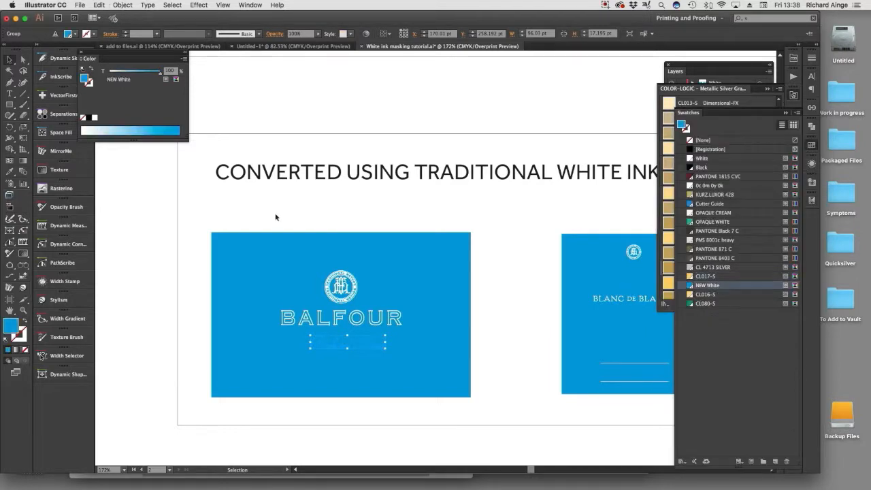
left_click_drag(151, 73, 100, 73)
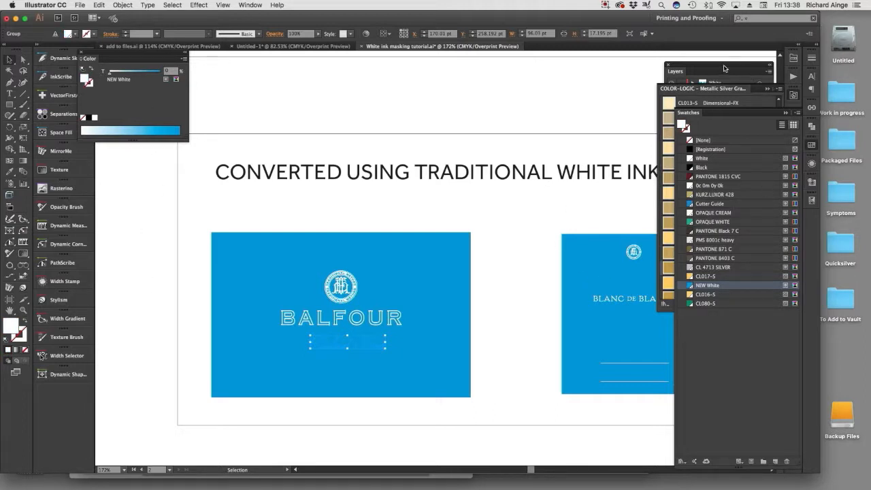
Check the lettering's overprint attributes and move it from the Foreground layer to the White layer.
left_click(812, 182)
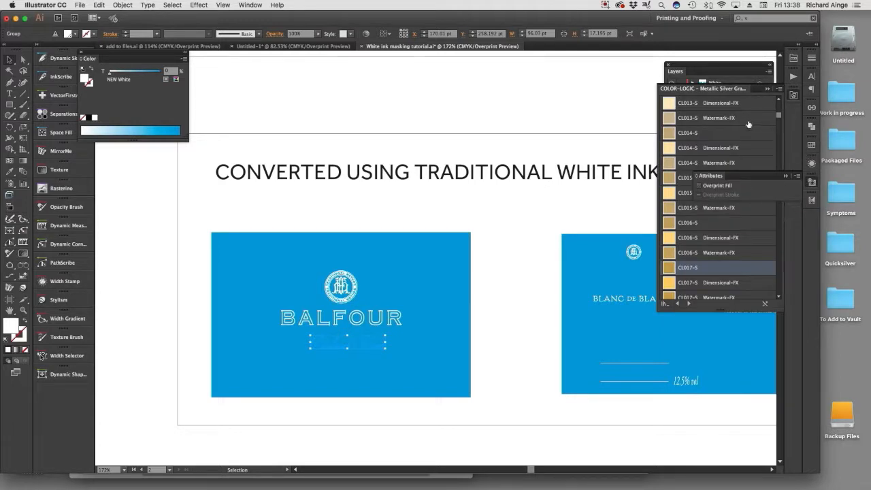
left_click(720, 68)
left_click_drag(768, 96, 766, 83)
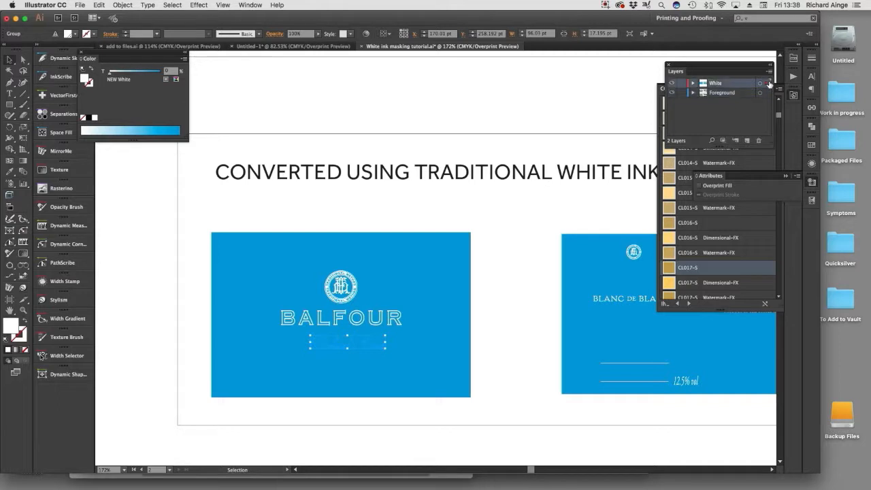
Make the lettering on the white mask a compound path and fill it with NEW White at 0% tint.
left_click(484, 398)
left_click(348, 343)
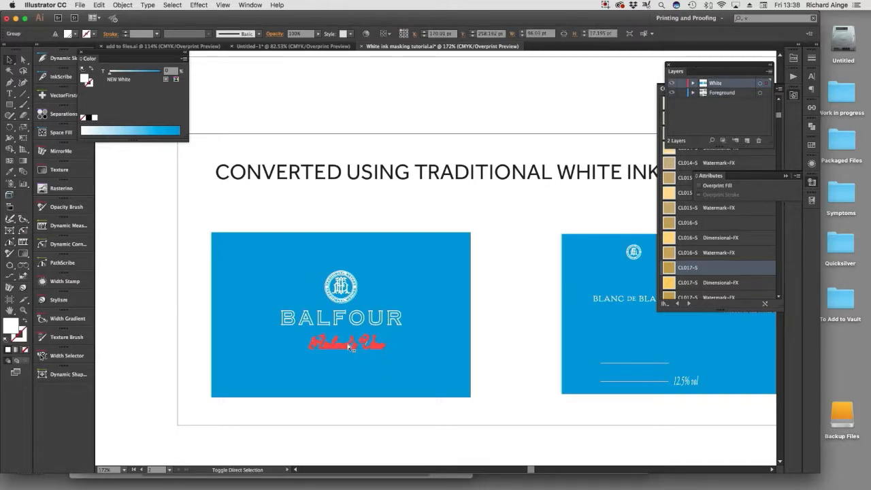
key("super+8")
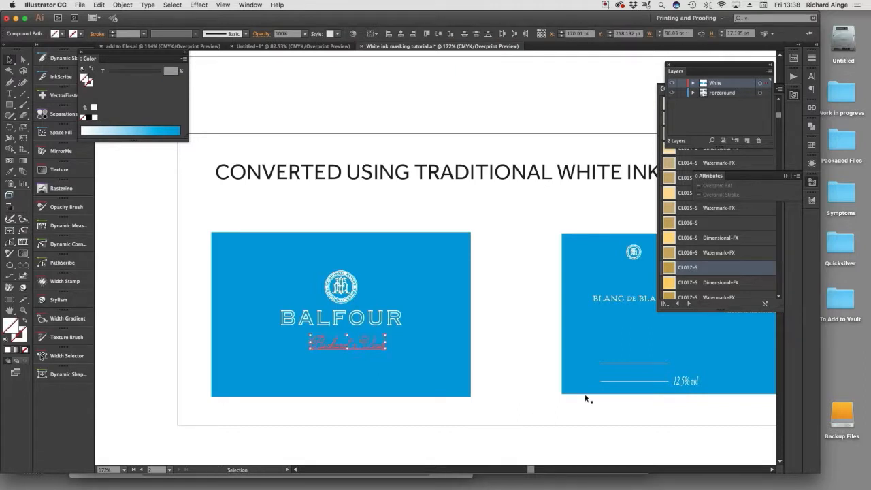
left_click(810, 146)
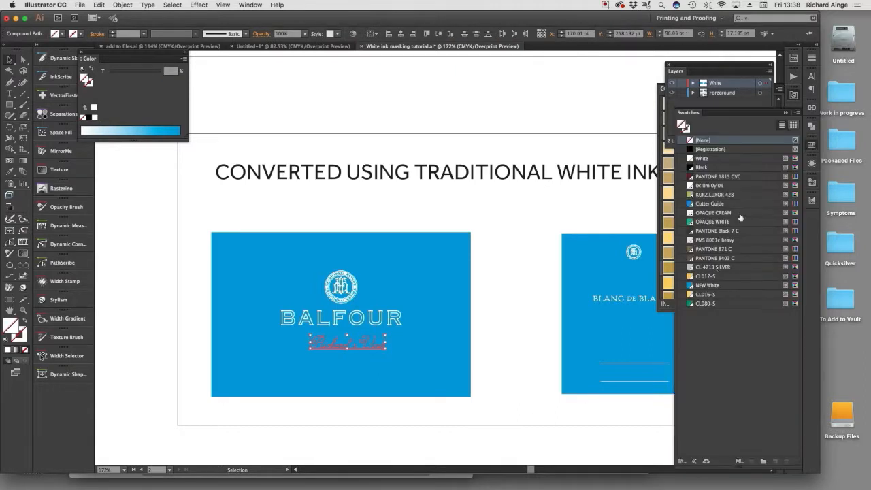
left_click(710, 287)
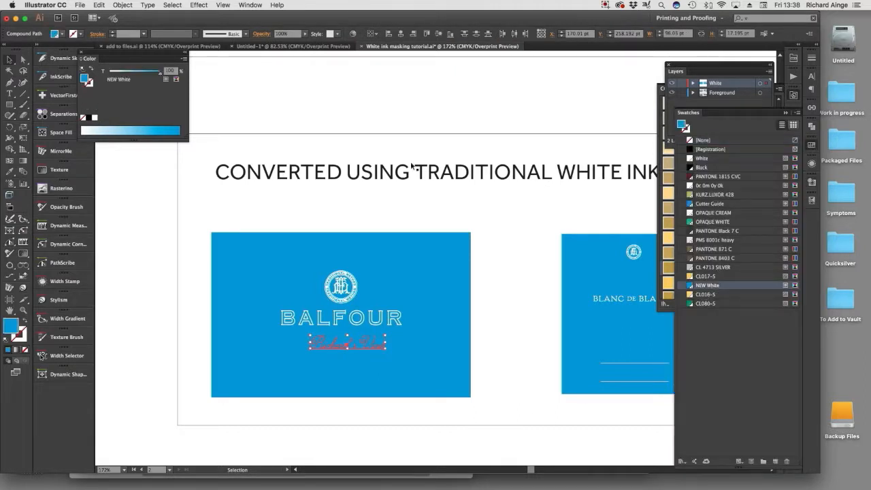
left_click(136, 257)
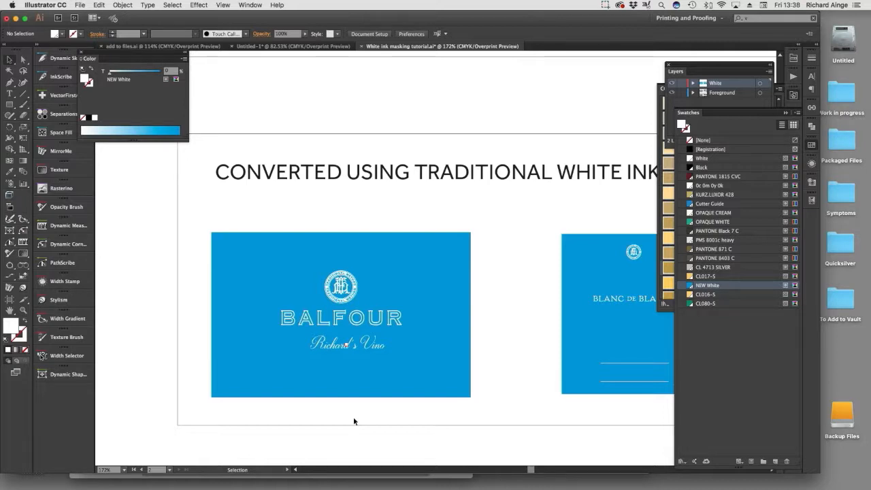
Clear the swatch lists out of the way and bring both Color-Logic labels back into full view.
left_click(785, 113)
left_click_drag(706, 65, 562, 71)
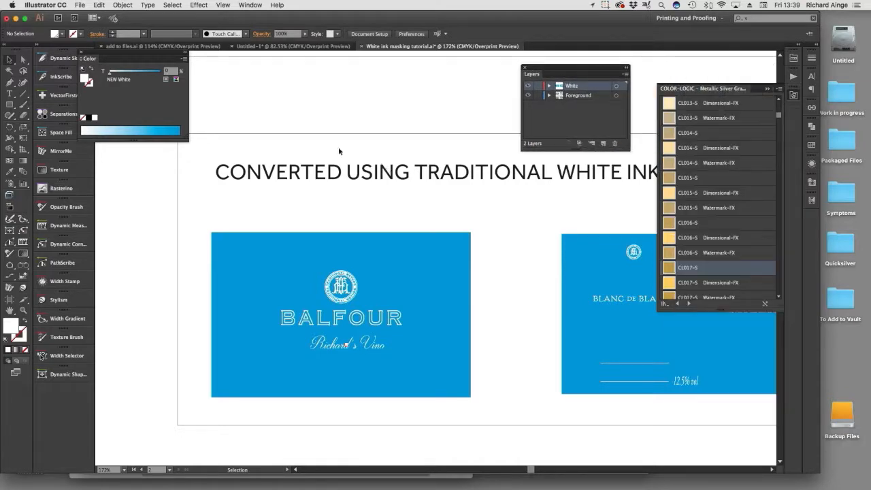
left_click_drag(436, 178, 436, 263)
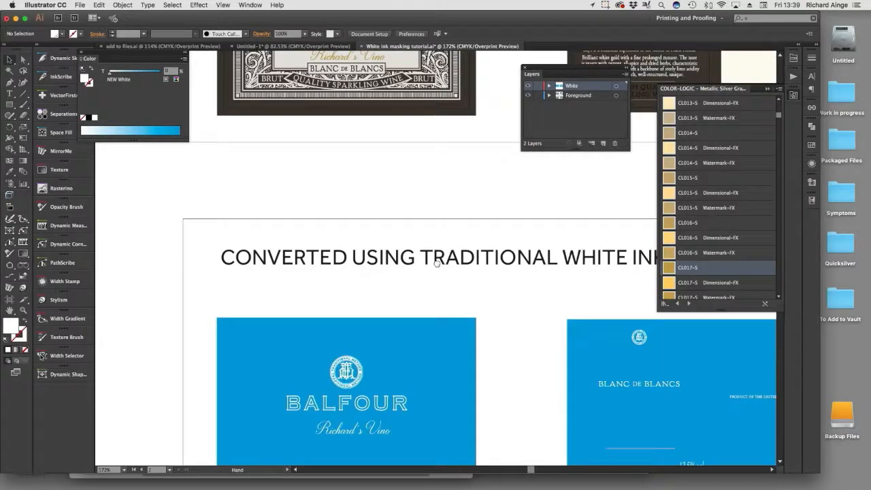
left_click_drag(436, 157, 408, 325)
left_click_drag(426, 249, 374, 359)
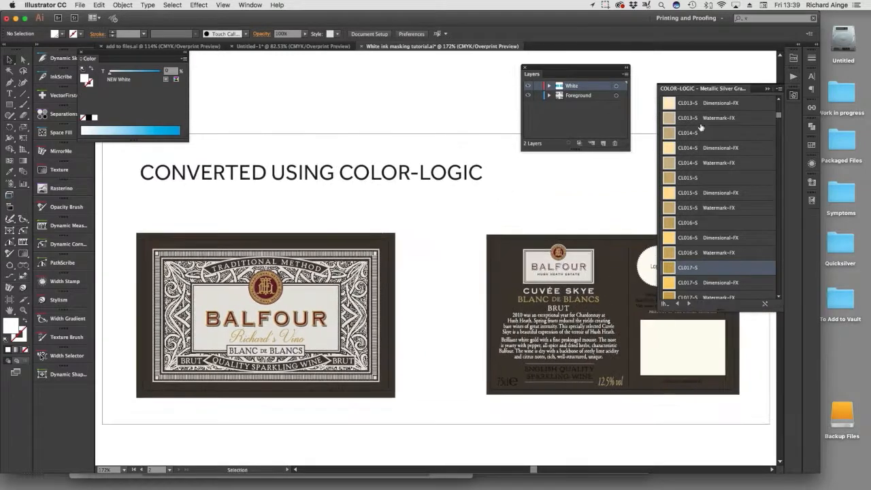
left_click(767, 89)
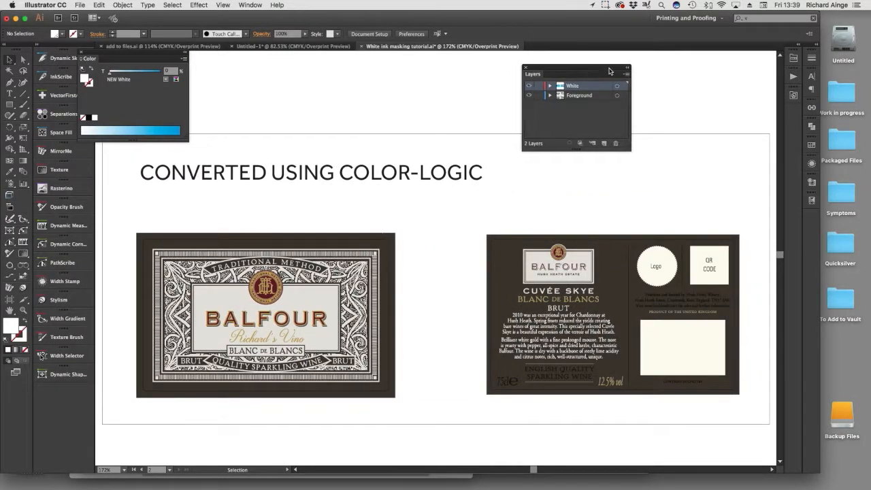
left_click_drag(587, 69, 710, 66)
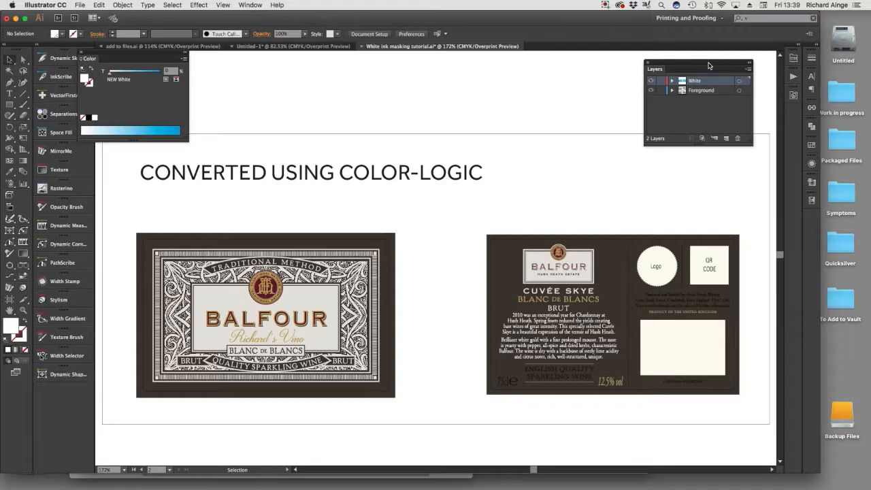
Switch to Finder and open the Training folder inside MacHD's Color-Logic Inc folder, shown as a list.
left_click_drag(149, 19, 195, 20)
left_click(27, 35)
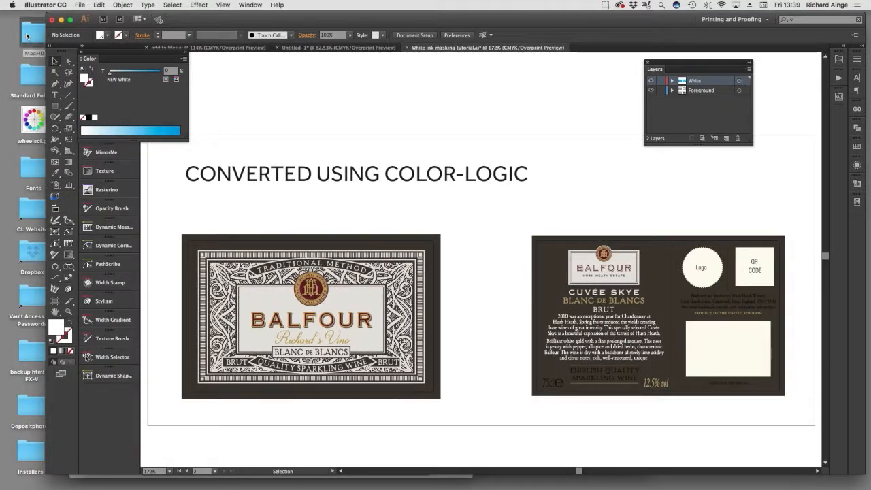
double_click(28, 36)
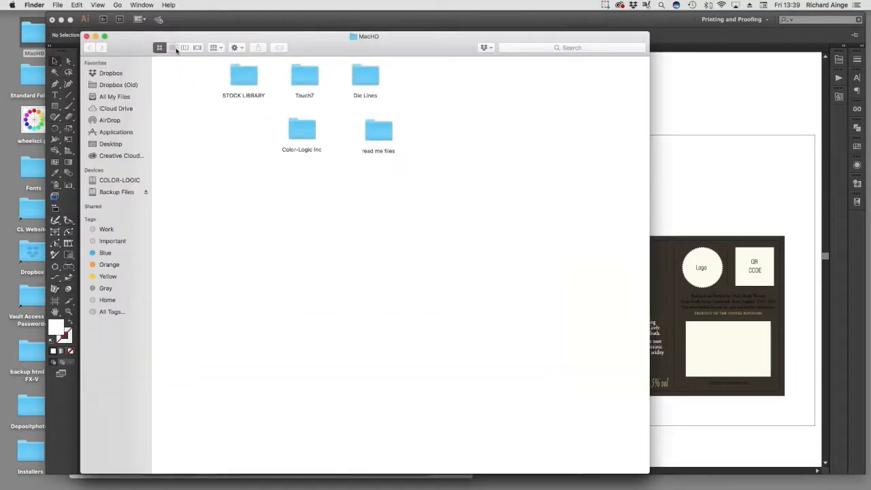
left_click(175, 48)
double_click(178, 79)
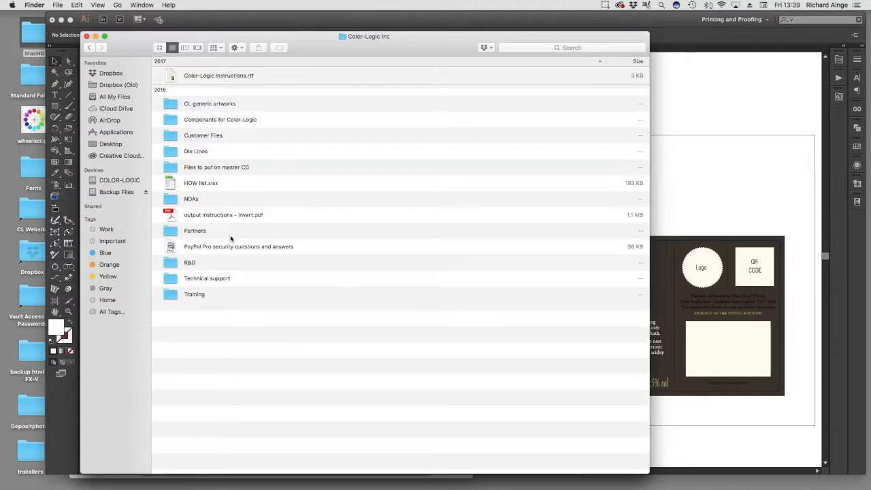
double_click(176, 295)
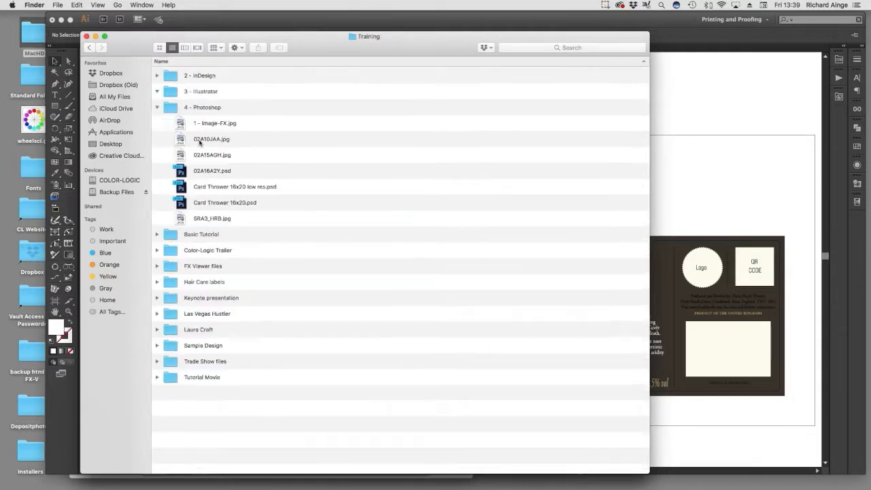
Open VOUCHER SINGLE.ai from the 3 - Illustrator training folder in Illustrator.
double_click(191, 91)
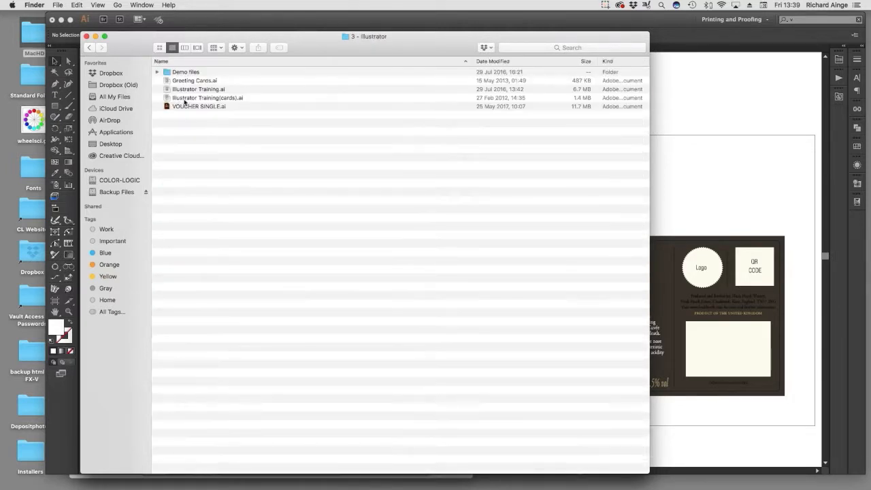
left_click(168, 107)
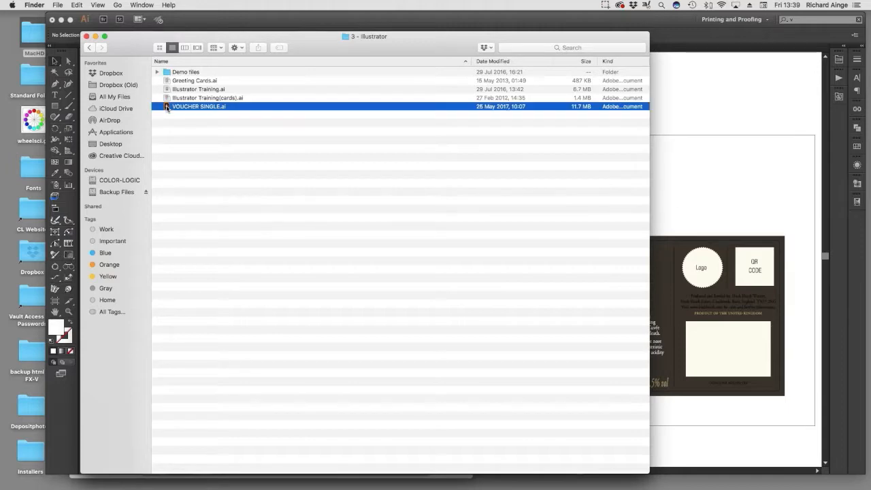
key("super+Tab")
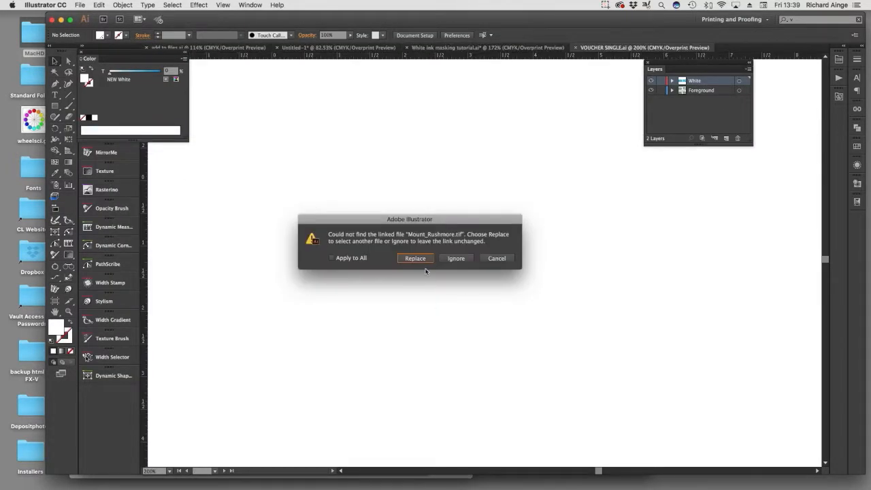
Try to relink the missing Mount_Rushmore.tif by searching this Mac for "mount_rush".
left_click(417, 259)
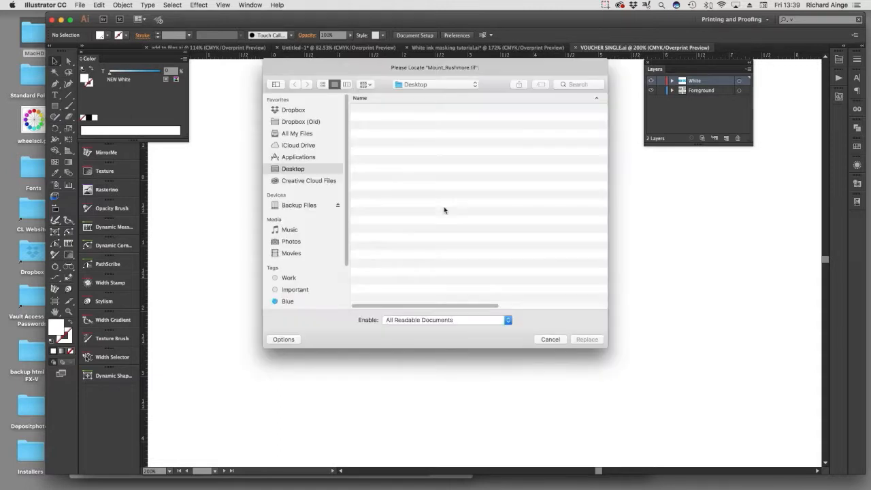
left_click(574, 83)
type("mount")
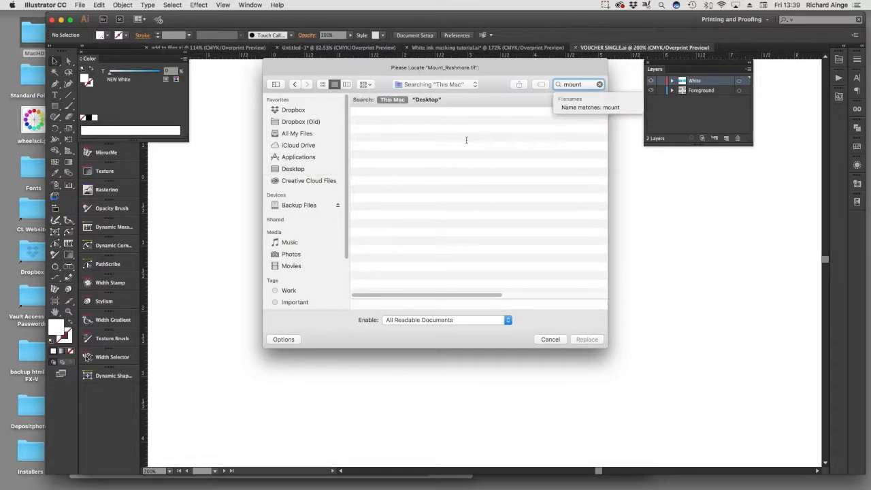
scroll(444, 238, "down", 15)
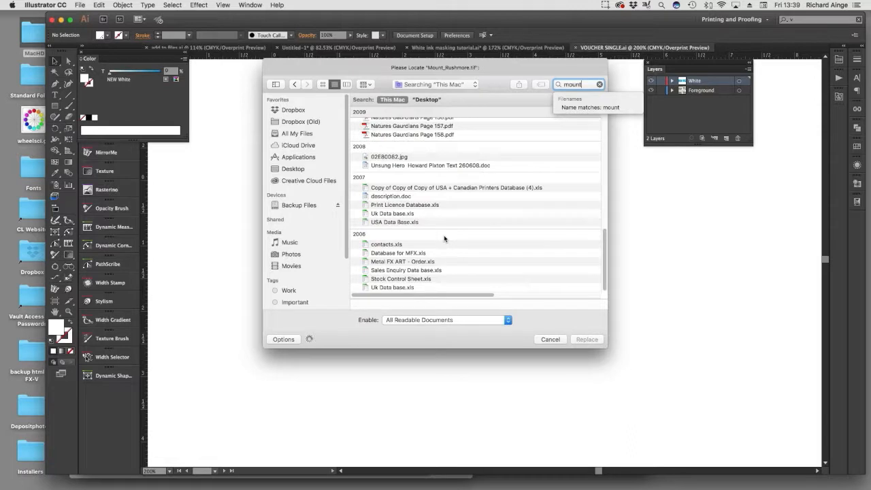
scroll(444, 237, "up", 15)
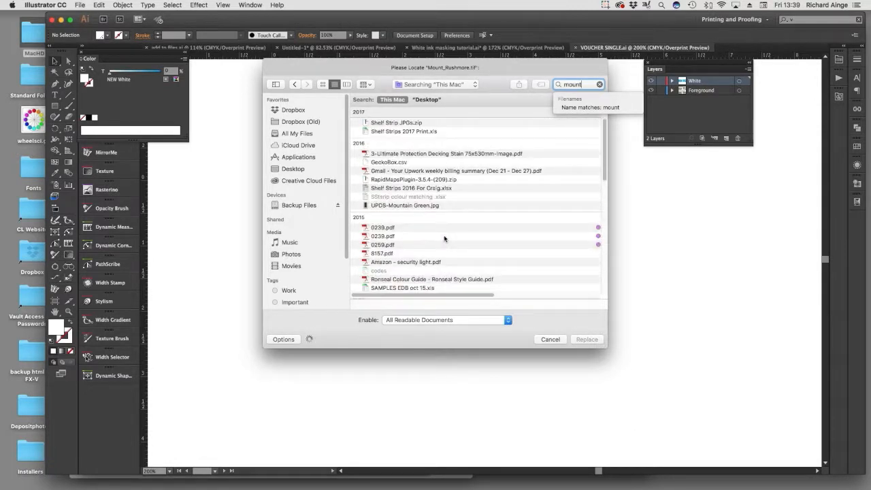
type("_rush")
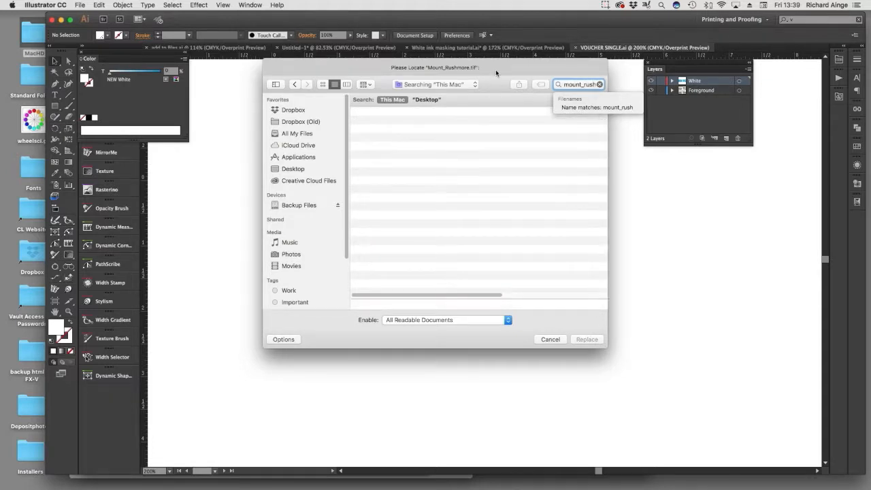
left_click_drag(496, 70, 454, 84)
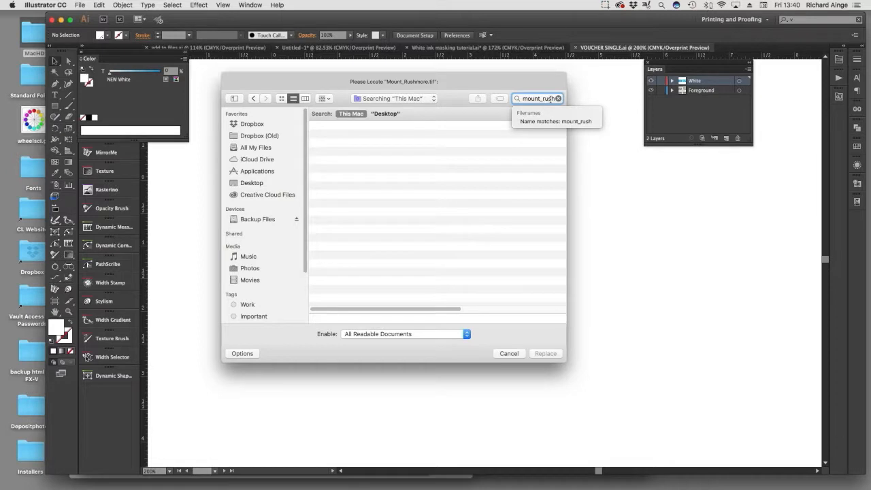
left_click(511, 356)
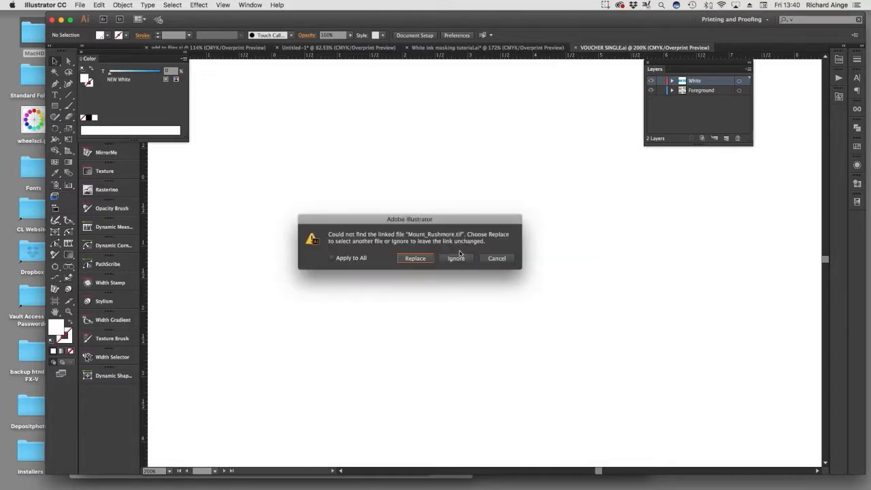
left_click(420, 263)
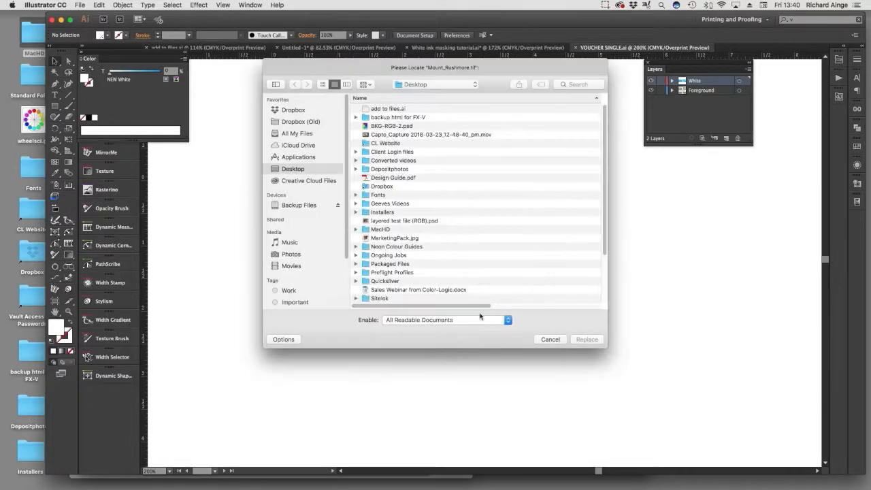
left_click(551, 341)
Ignore the missing Mount_Rushmore.tif link and accept the voucher's Autosaviour Pro document settings.
key("Tab")
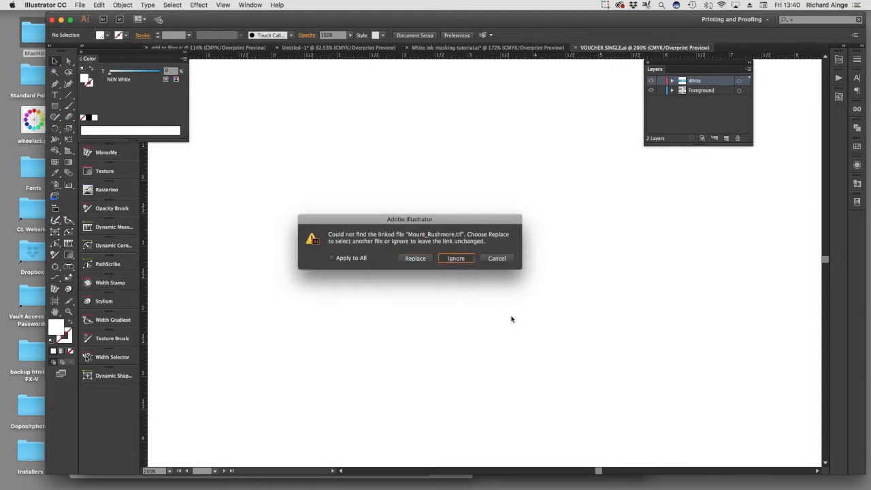
key("Return")
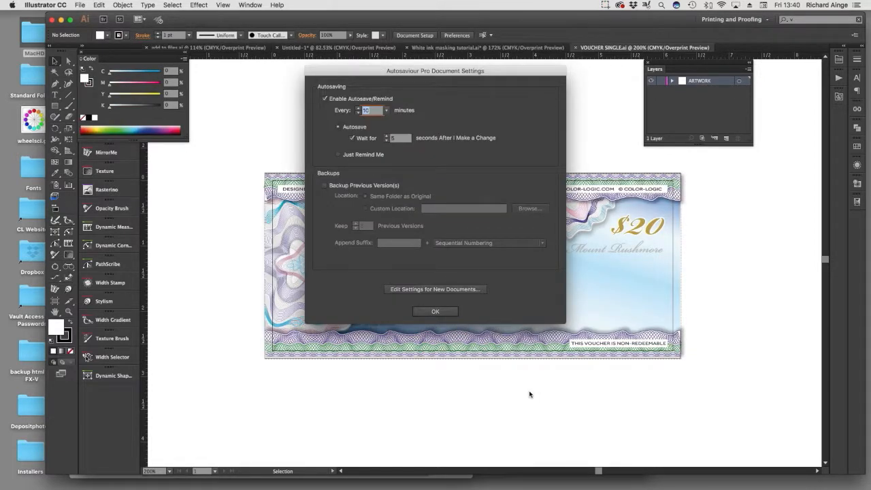
left_click(418, 311)
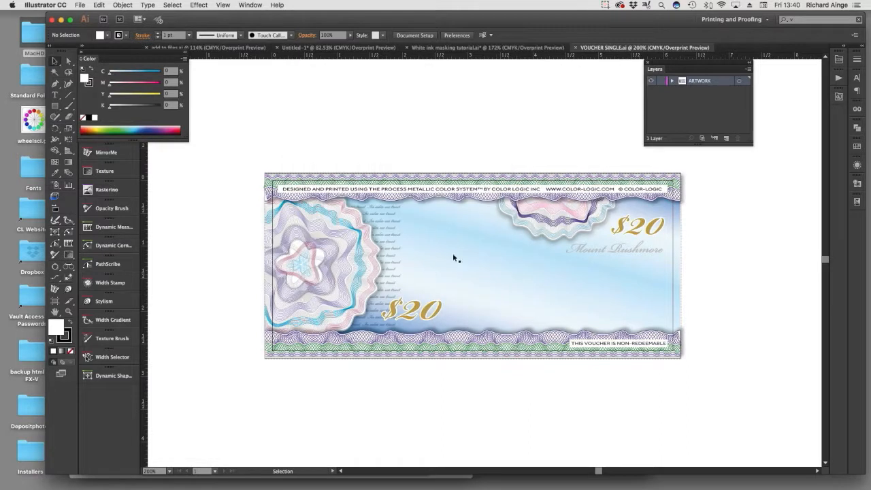
Switch the voucher to outline view and examine its repeated COLOR-LOGIC microtext, script lines and guilloche rosette up close.
key("a")
key("alt+shift+super+y")
key("super+y")
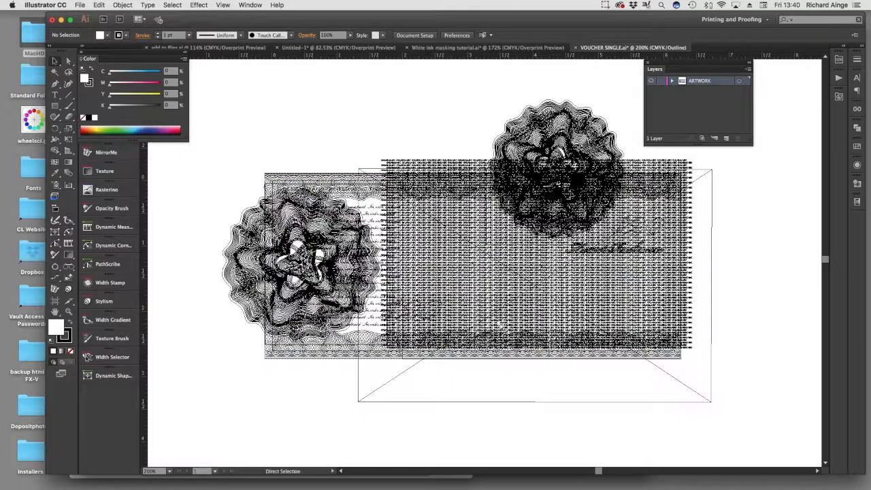
left_click_drag(502, 288, 537, 308)
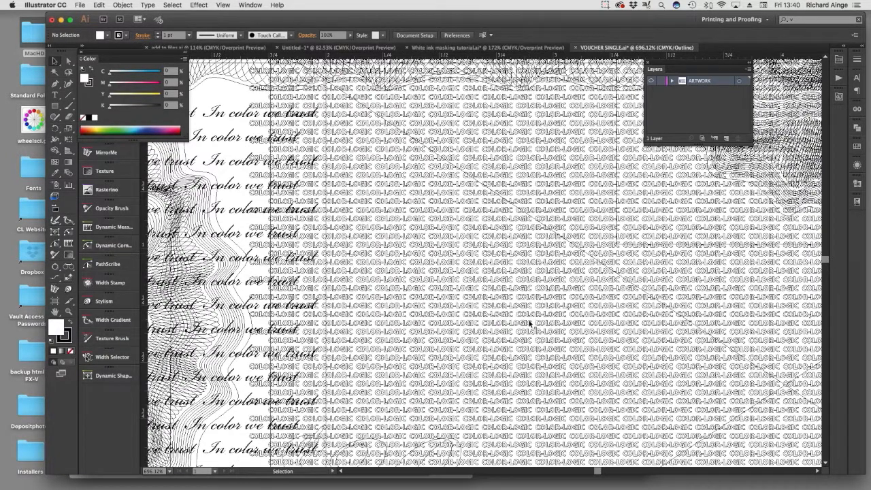
left_click_drag(407, 277, 565, 208)
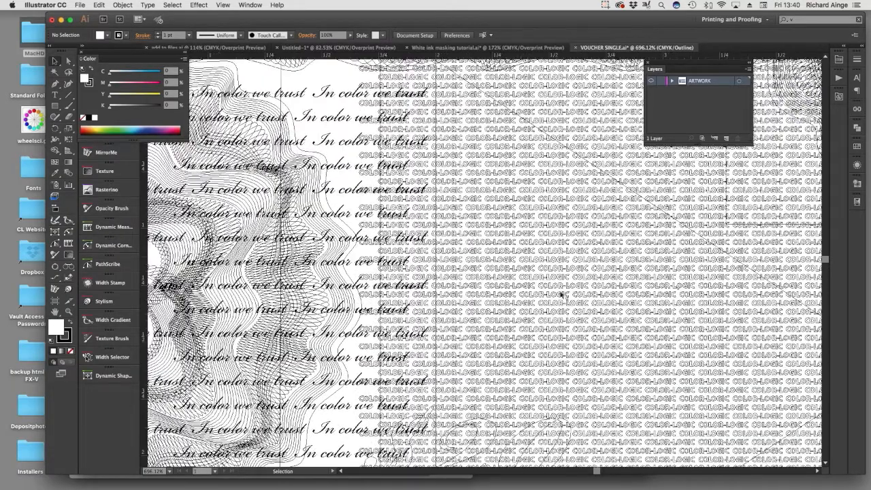
left_click_drag(414, 344, 695, 333)
left_click_drag(312, 333, 433, 324)
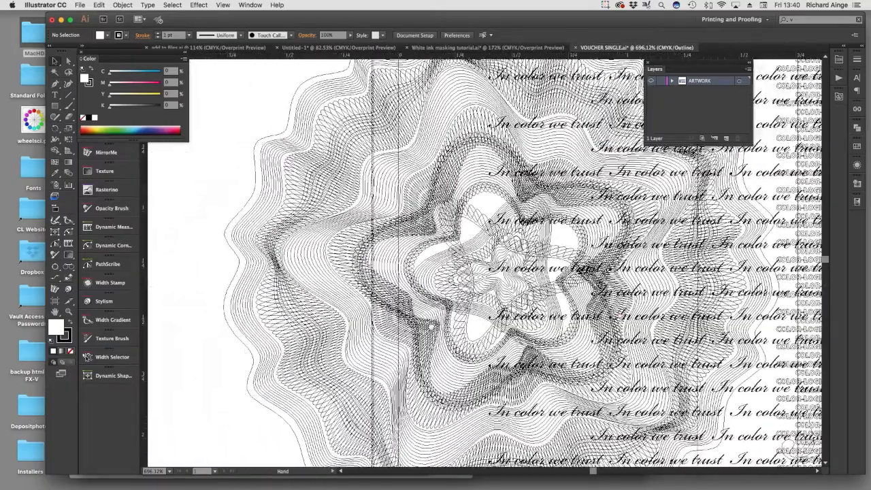
left_click_drag(316, 184, 640, 349)
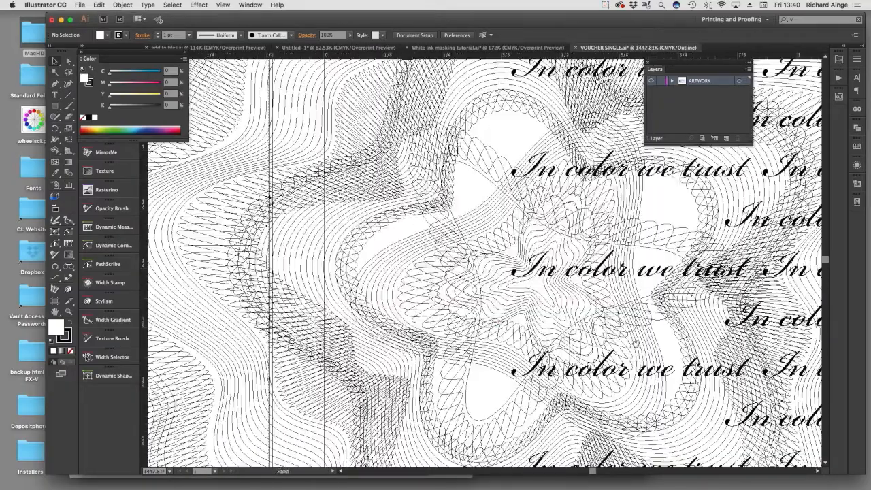
Return the voucher to colour preview and select a fine looping line inside the rosette to inspect its path.
key("super+y")
left_click_drag(369, 189, 480, 273)
left_click(68, 61)
left_click(316, 238)
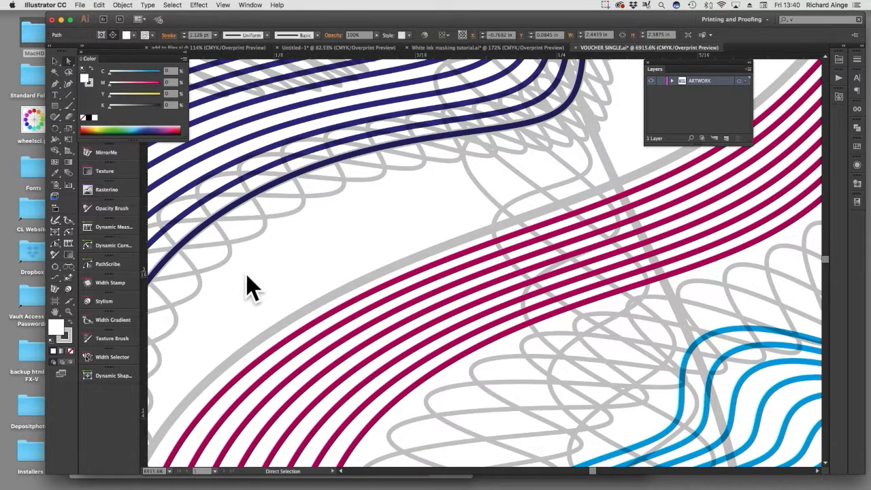
left_click(236, 221)
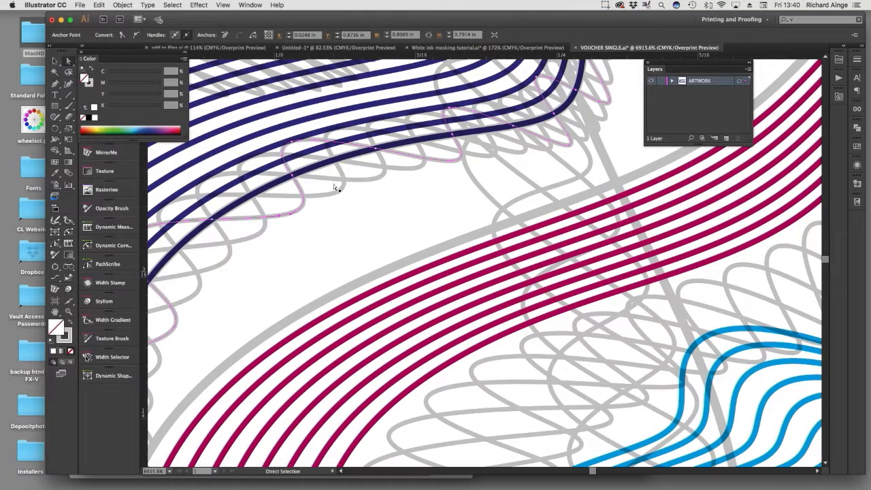
Examine the rosette's coloured line work in the context of the whole voucher, leaving no path selected.
left_click(398, 271, "alt+super")
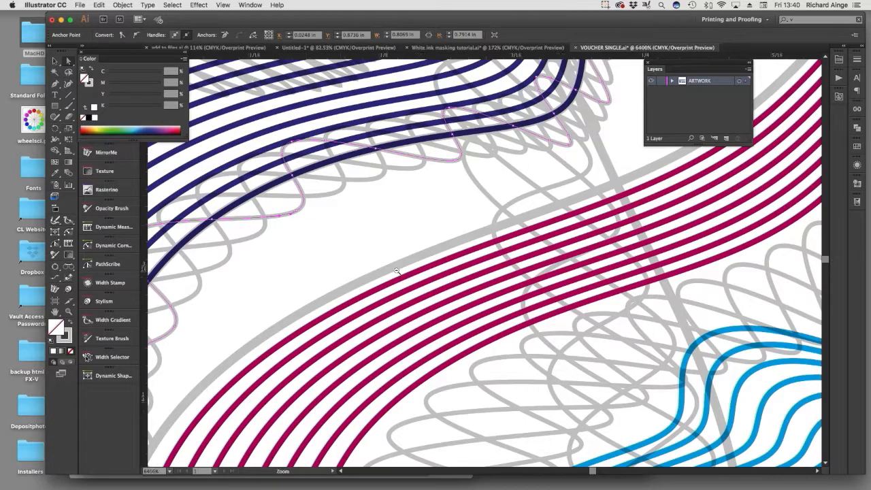
left_click(569, 364, "alt+super")
left_click(515, 325, "alt+super")
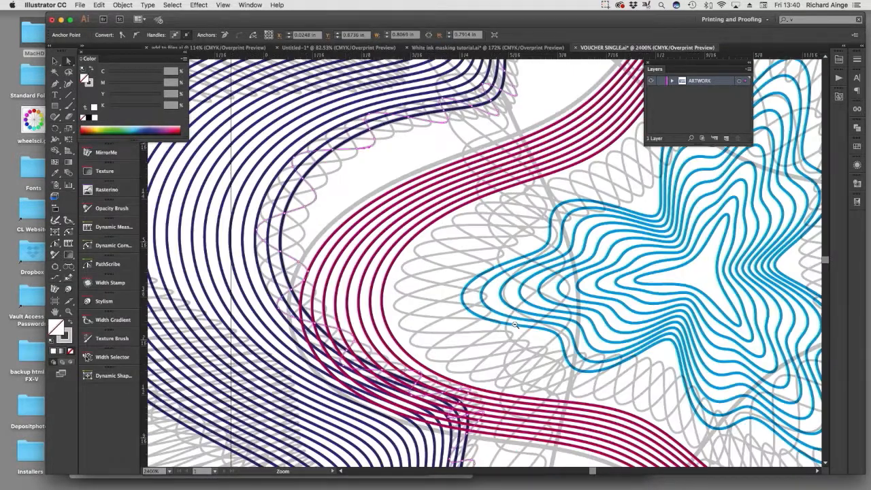
left_click(515, 325, "alt+super")
left_click(516, 324, "alt+super")
left_click(515, 325, "alt+super")
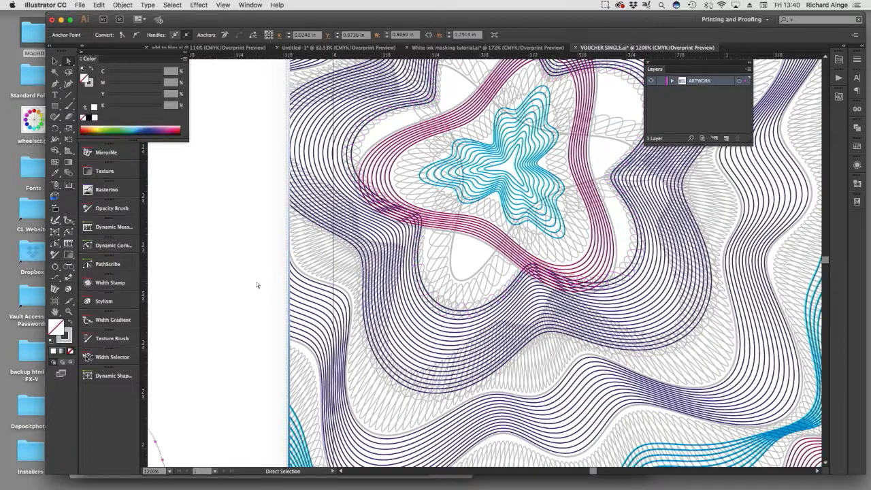
left_click(257, 282)
left_click(473, 277, "super")
left_click(403, 303, "alt+super")
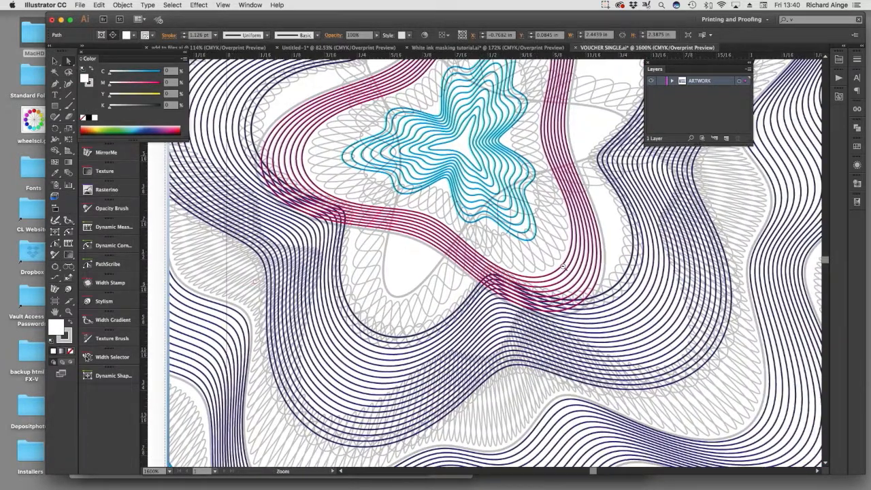
left_click(480, 281, "alt+super")
left_click(481, 281, "alt+super")
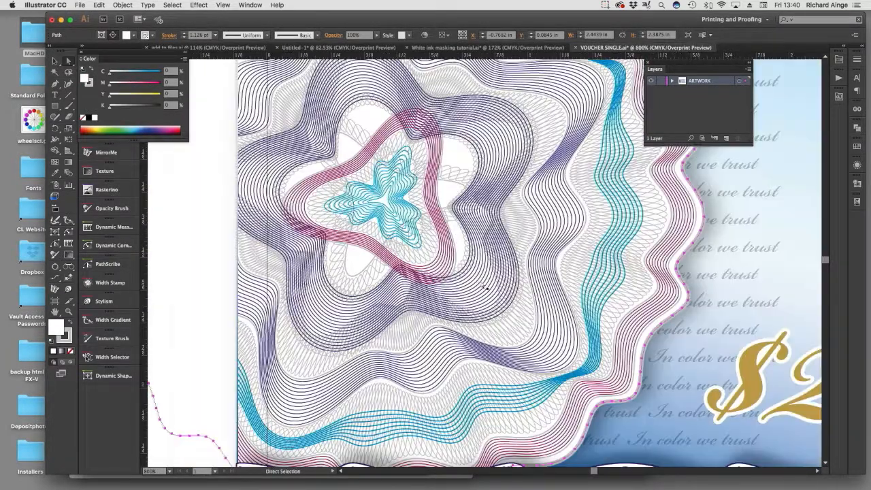
left_click(485, 287, "alt+super")
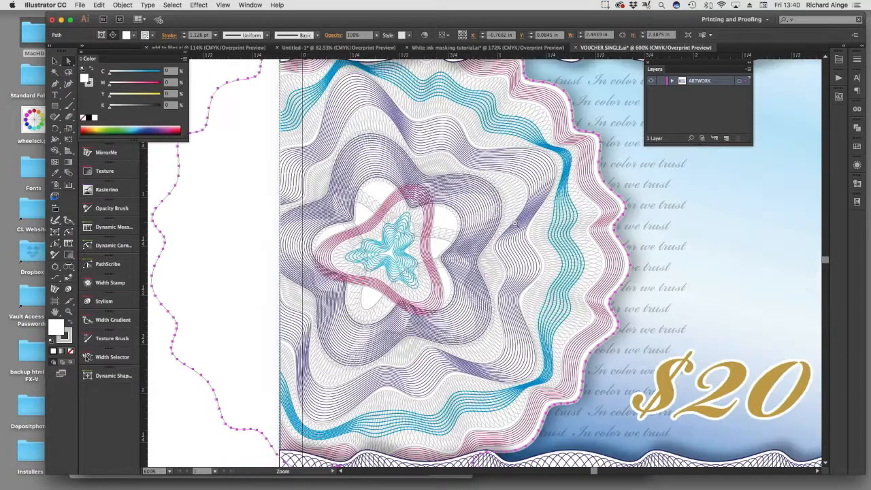
left_click(515, 224, "alt+super")
left_click(485, 245, "alt+super")
left_click(246, 279)
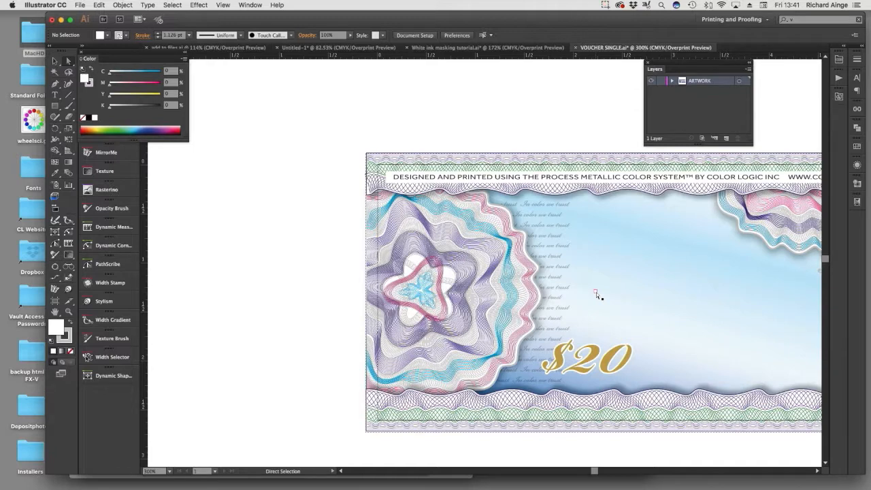
left_click_drag(568, 288, 459, 286)
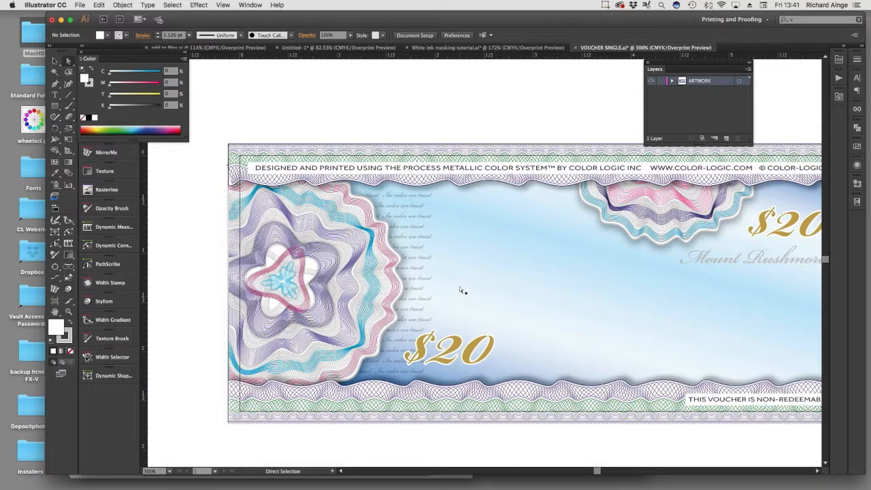
Close VOUCHER SINGLE.ai without saving and bring both the Color-Logic and traditional white ink masking artboards into view.
key("super+w")
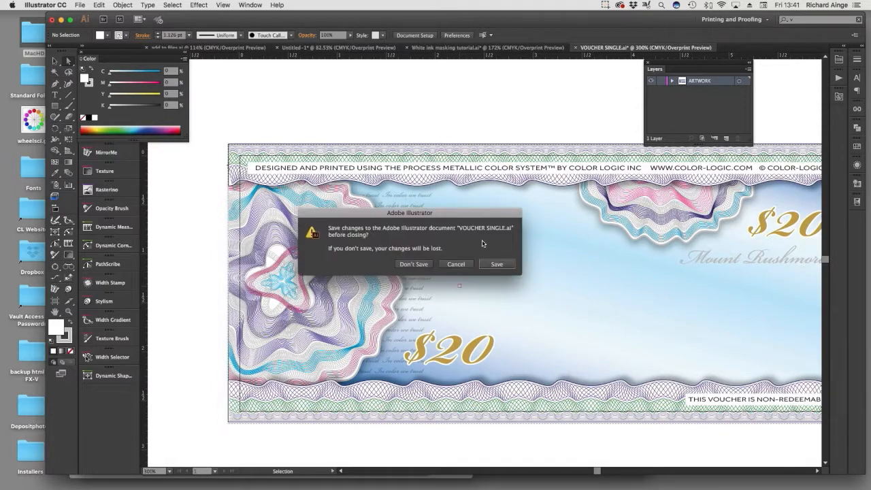
key("super+d")
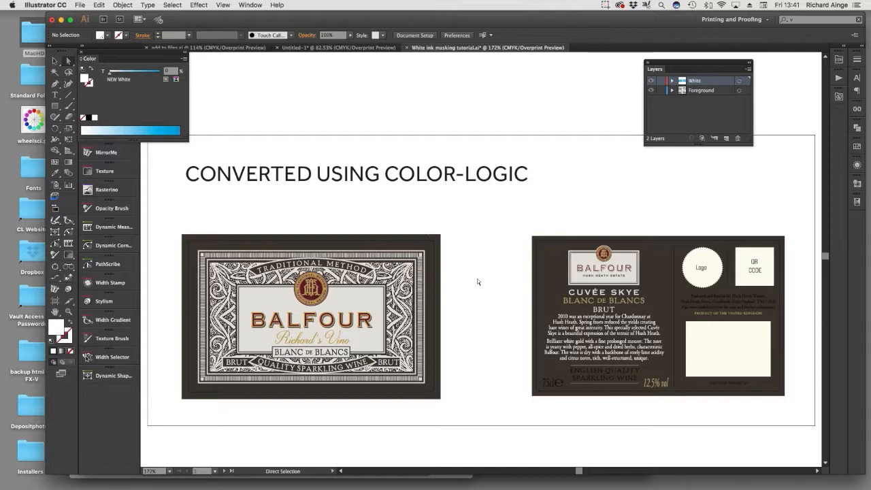
key("v")
scroll(477, 281, "down", 1)
left_click(480, 283, "alt+super")
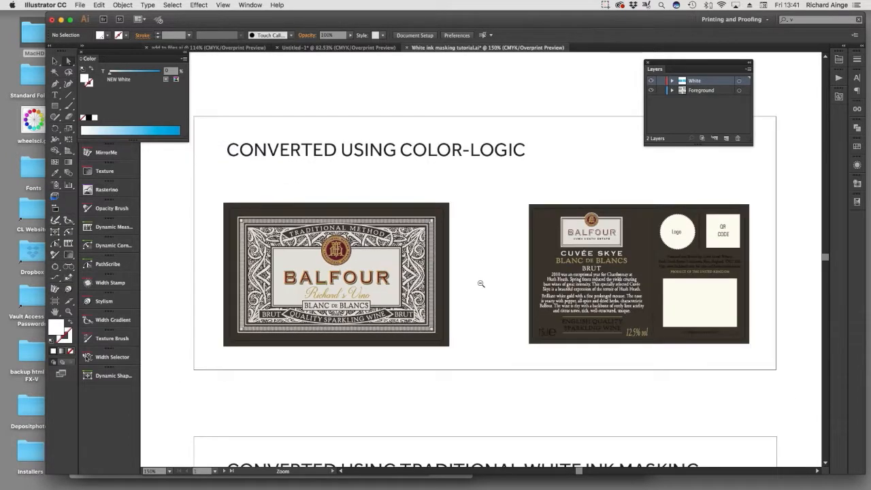
left_click(481, 283, "alt+super")
left_click_drag(481, 283, 440, 195)
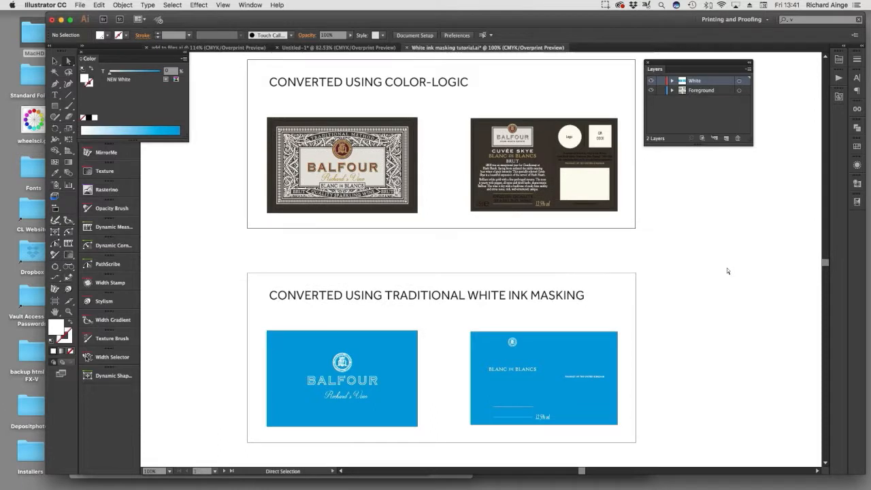